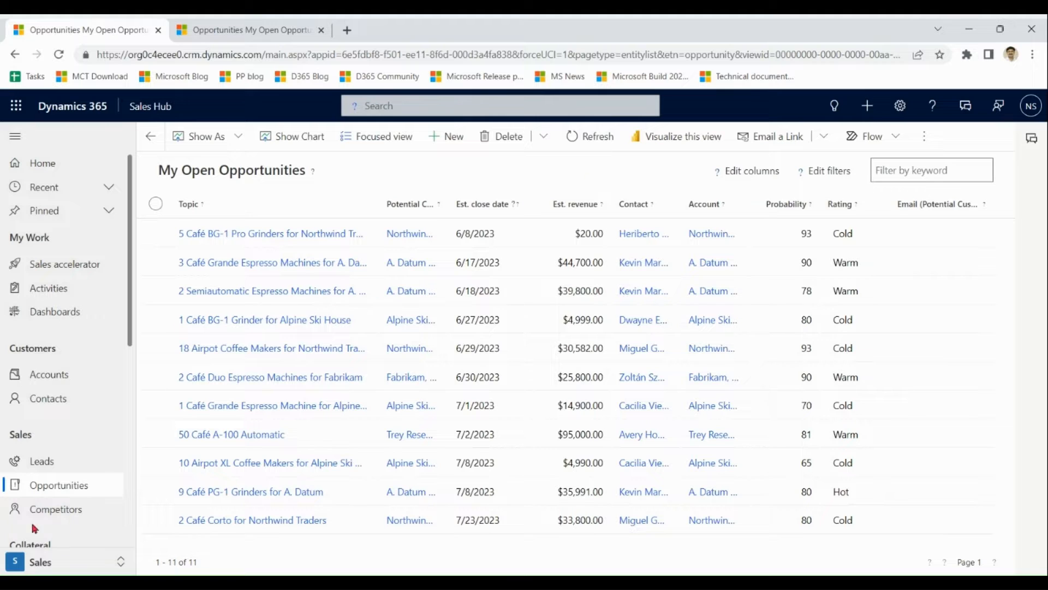
Switch to the App Settings area and open Families and products under Product Catalog.
{"action": "left_click", "coordinate": [30, 568]}
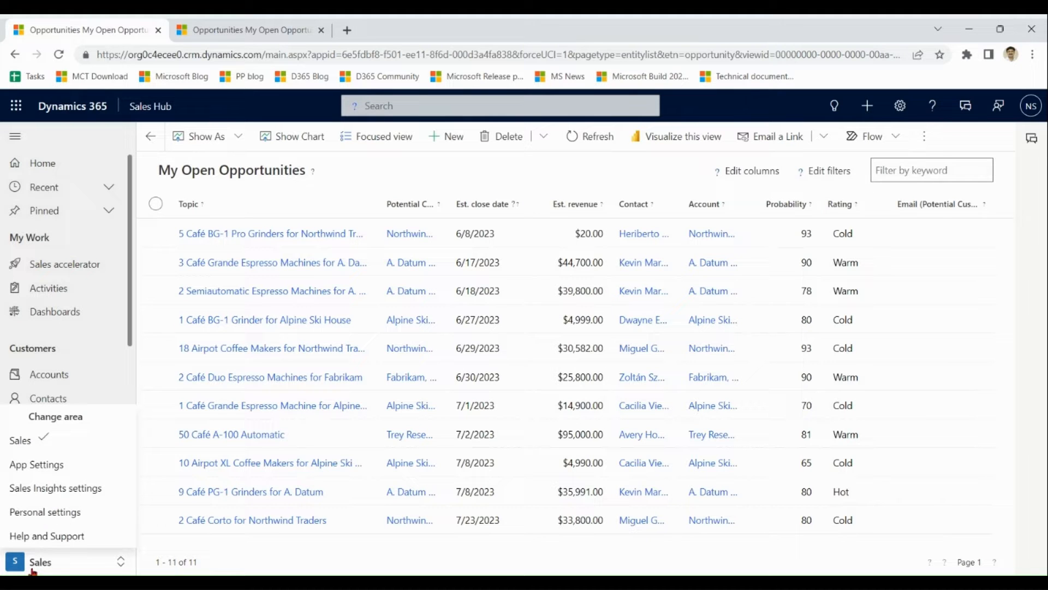
{"action": "left_click", "coordinate": [33, 465]}
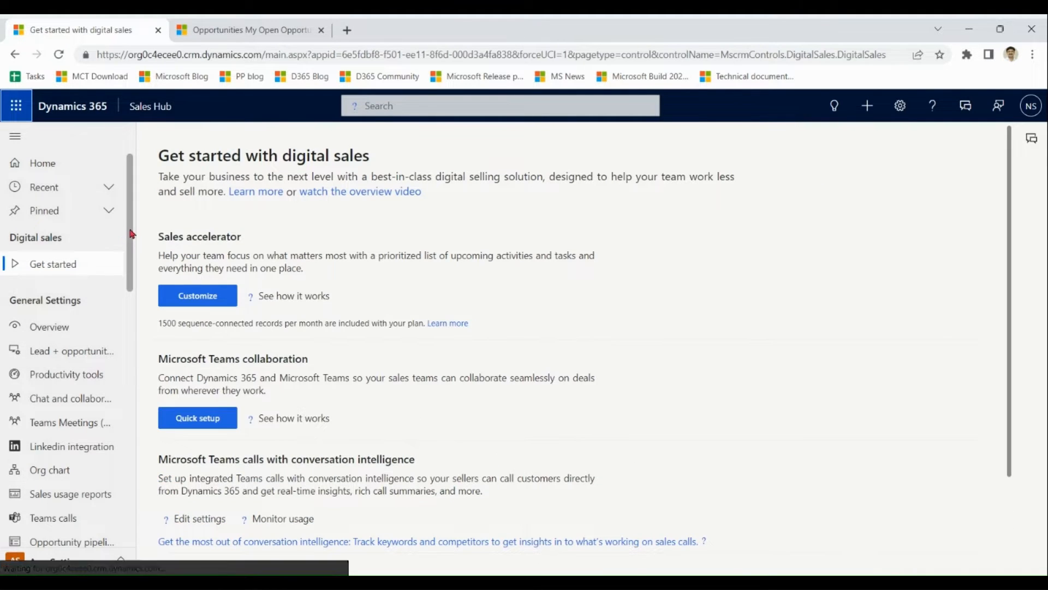
{"action": "left_click_drag", "start_coordinate": [130, 235], "coordinate": [131, 451]}
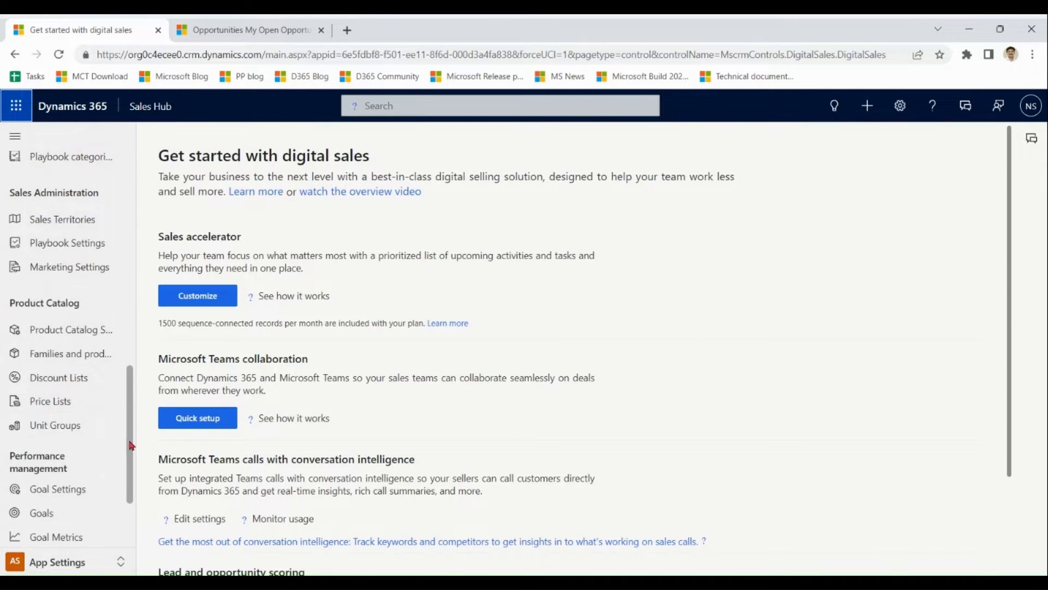
{"action": "left_click", "coordinate": [64, 358]}
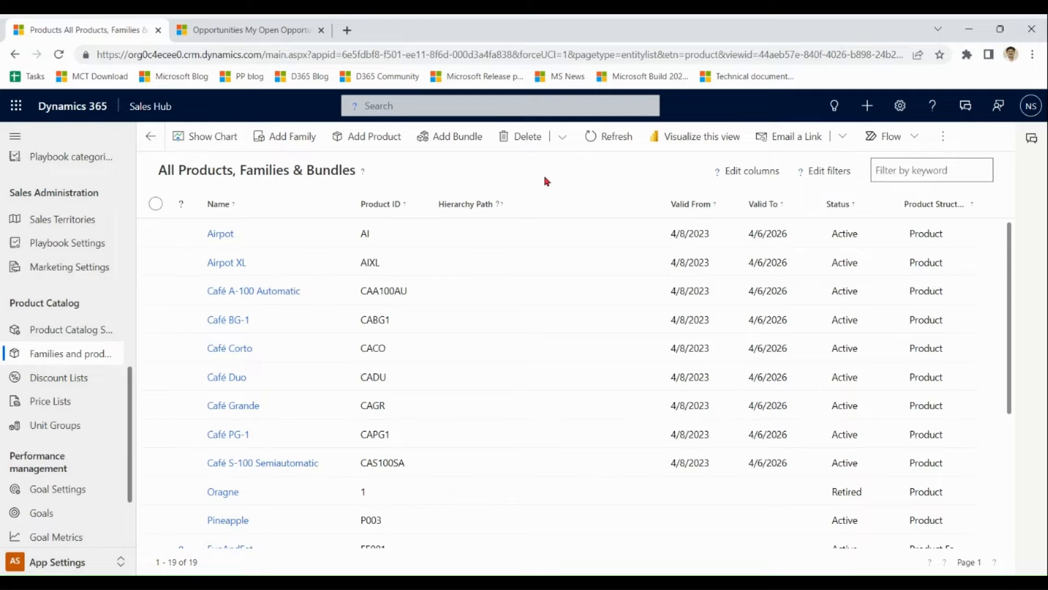
Filter Product Structure to equal Product Family, then open the FunAndEat family record.
{"action": "left_click", "coordinate": [973, 206]}
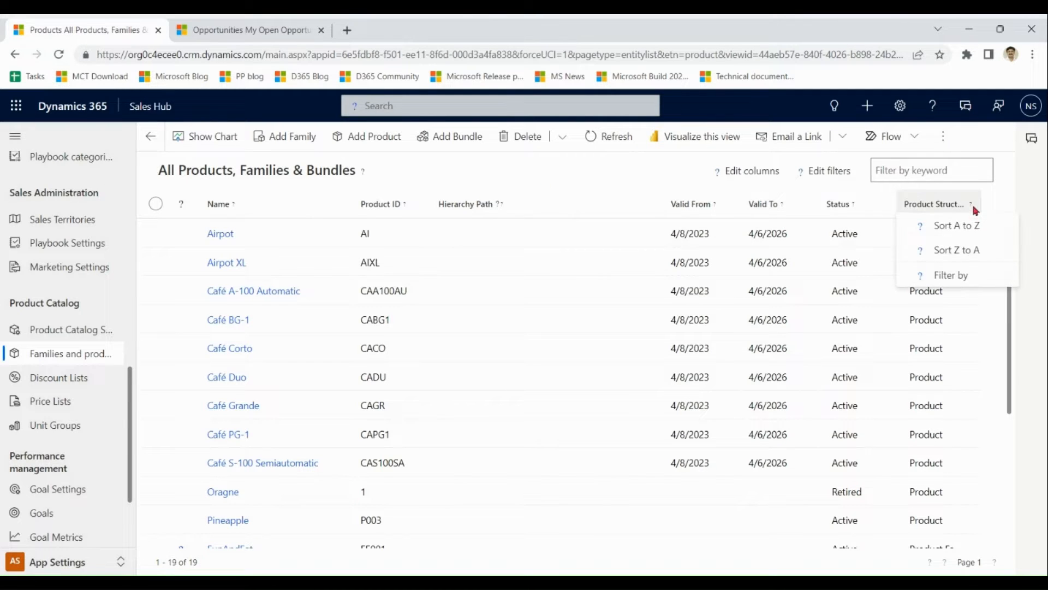
{"action": "left_click", "coordinate": [958, 275]}
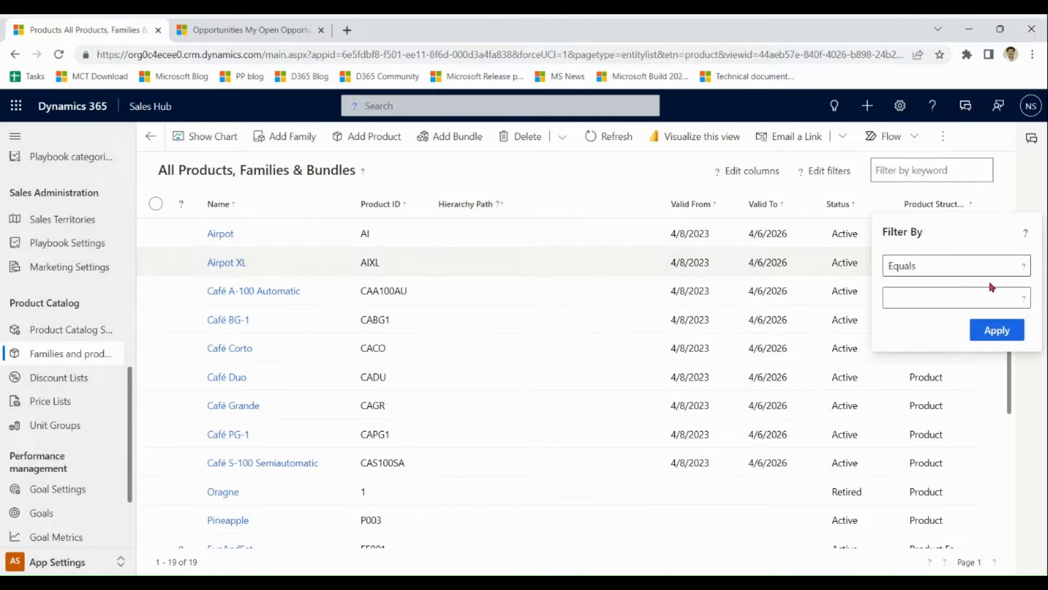
{"action": "left_click", "coordinate": [1016, 299]}
{"action": "left_click", "coordinate": [955, 347]}
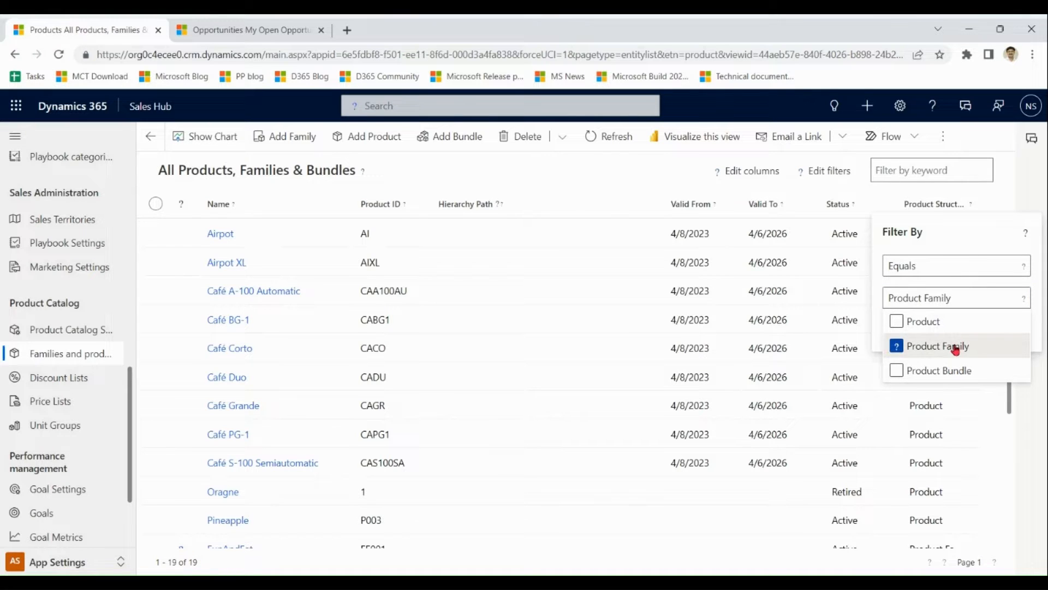
{"action": "left_click", "coordinate": [993, 243]}
{"action": "left_click", "coordinate": [997, 330]}
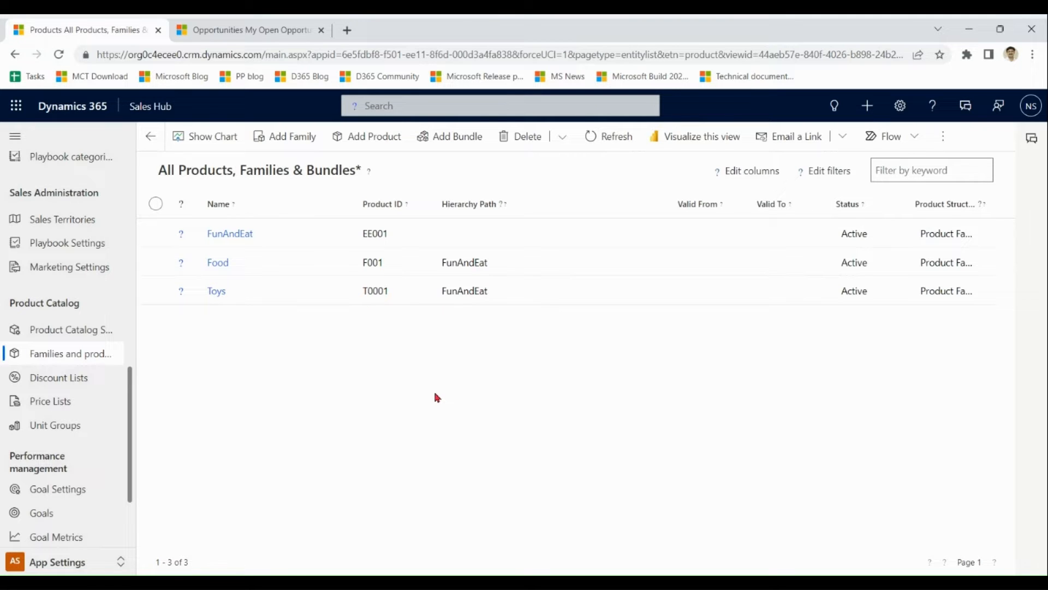
{"action": "left_click", "coordinate": [230, 235]}
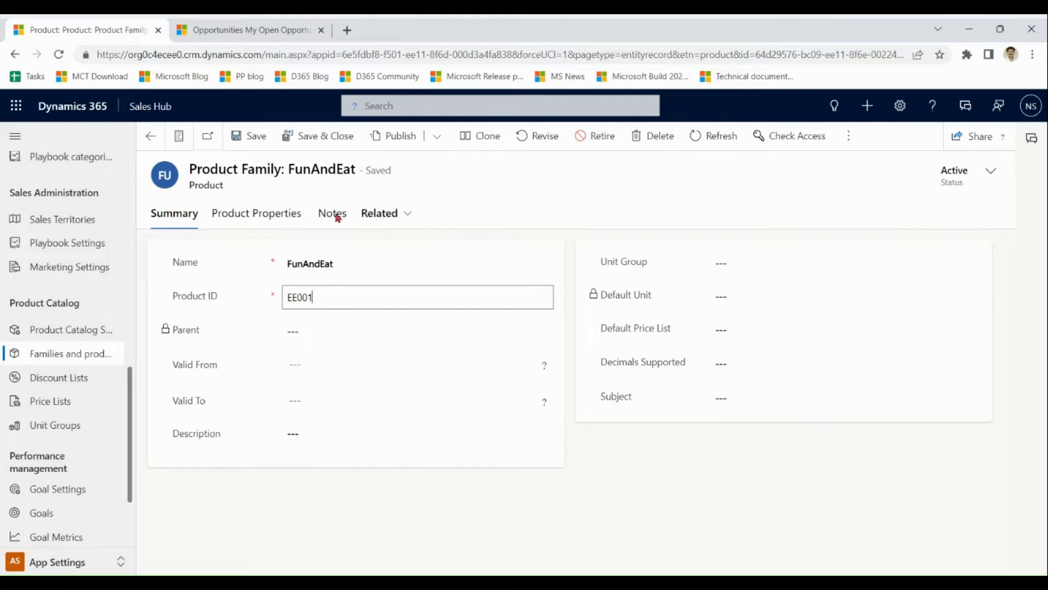
Review FunAndEat's Product Properties tab, then go back to the Families and products list.
{"action": "left_click", "coordinate": [262, 214]}
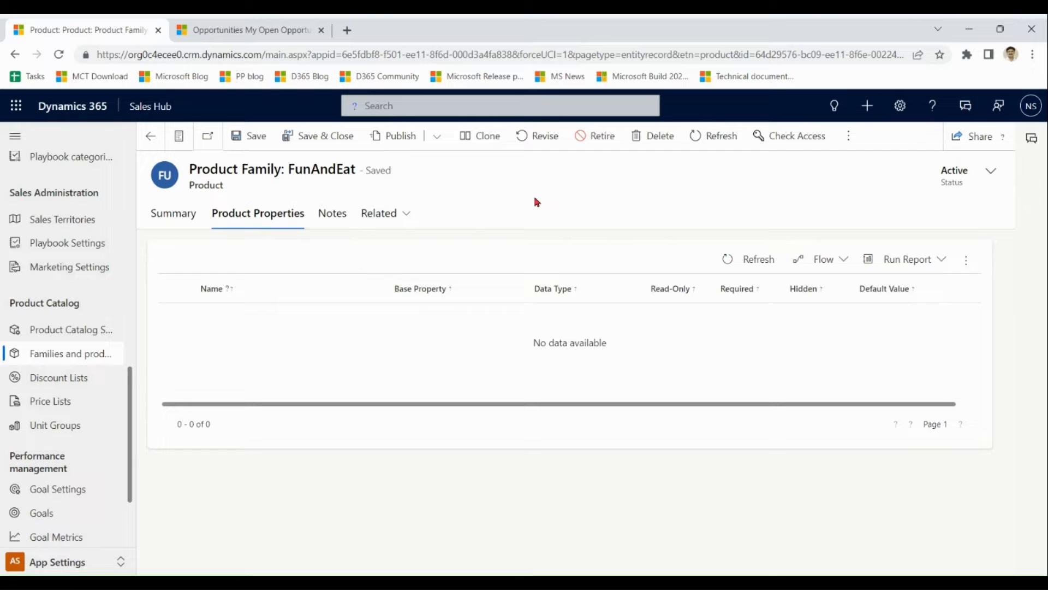
{"action": "left_click", "coordinate": [175, 219]}
{"action": "left_click", "coordinate": [60, 358]}
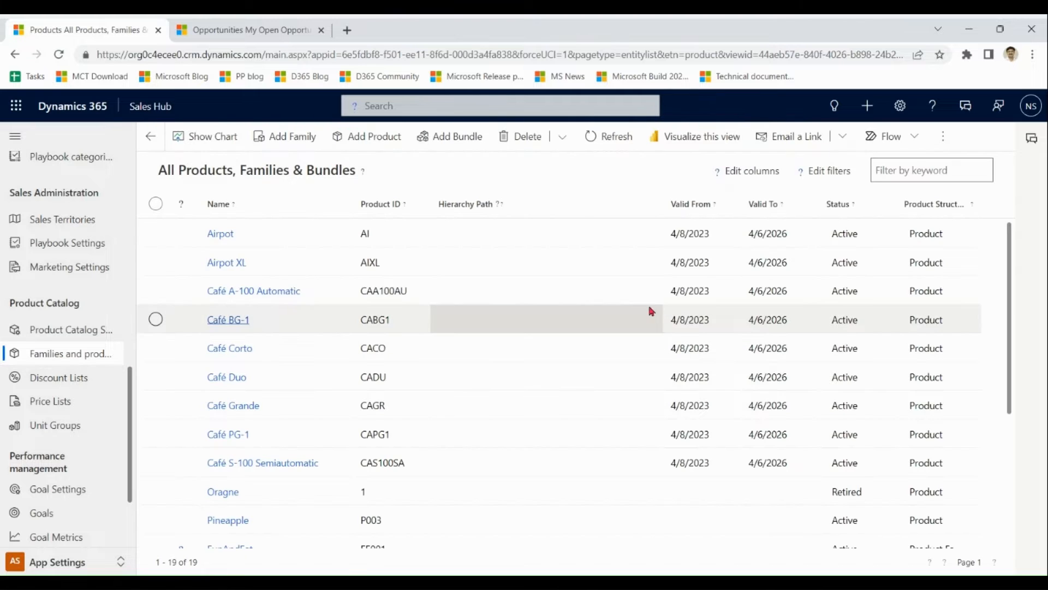
Filter the catalog so Product Structure equals Product Family.
{"action": "left_click", "coordinate": [952, 206]}
{"action": "left_click", "coordinate": [952, 274]}
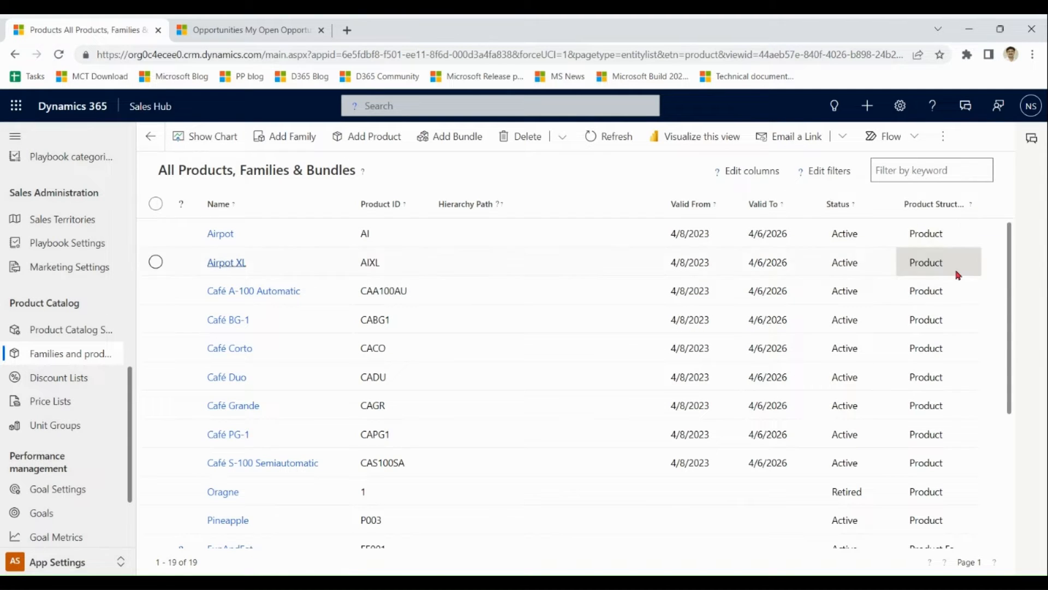
{"action": "left_click", "coordinate": [959, 266]}
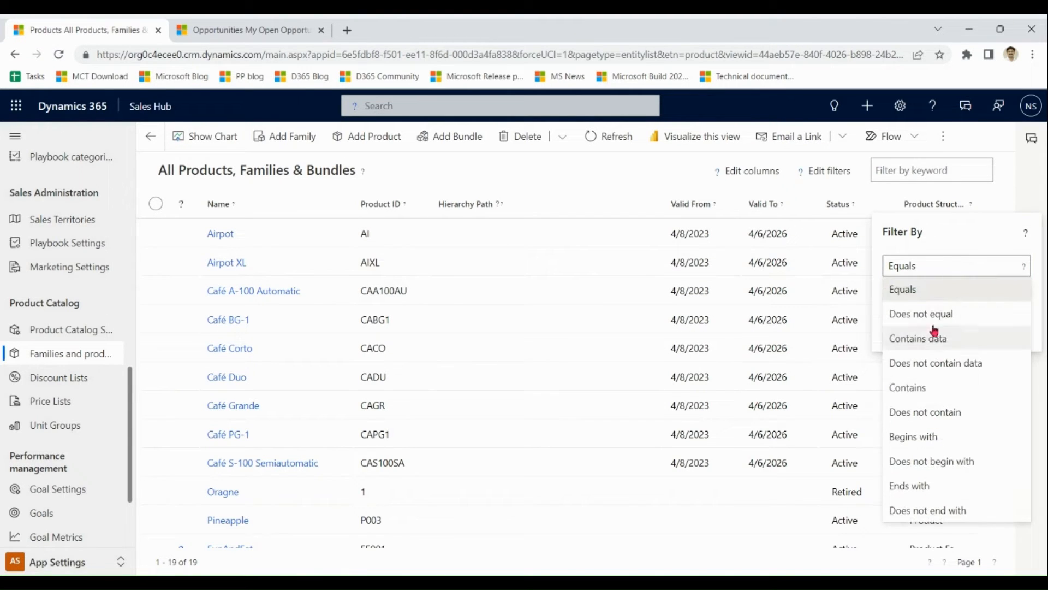
{"action": "left_click", "coordinate": [935, 295]}
{"action": "left_click", "coordinate": [965, 296]}
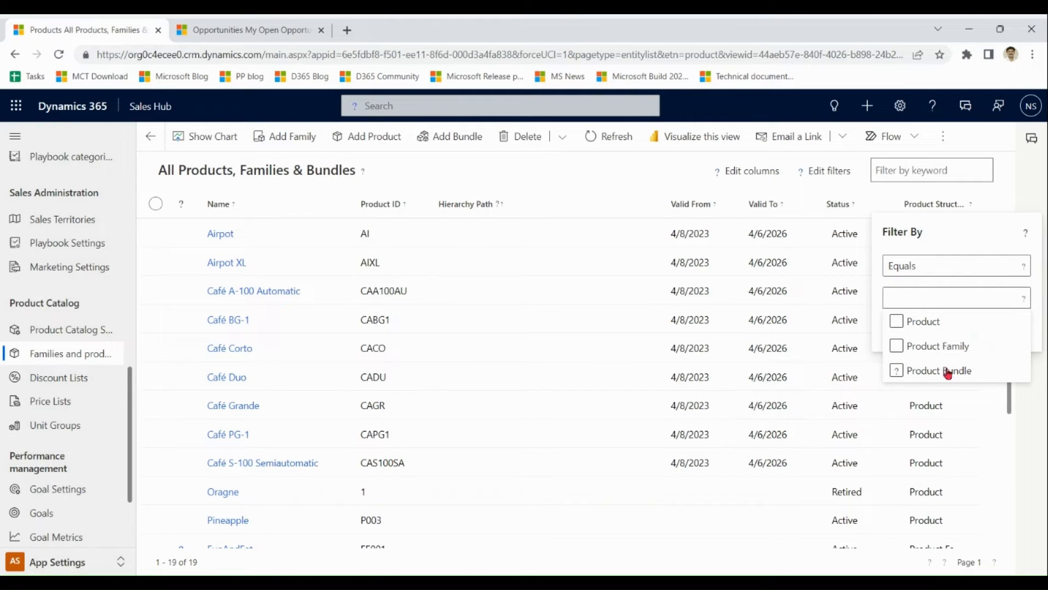
{"action": "left_click", "coordinate": [950, 346]}
{"action": "left_click", "coordinate": [986, 232]}
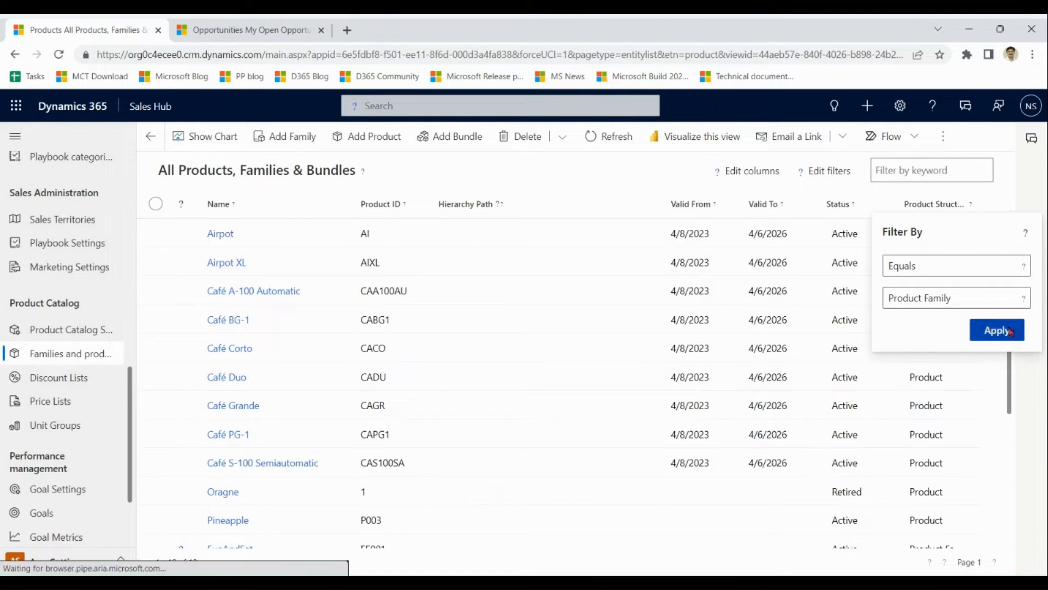
{"action": "left_click", "coordinate": [997, 327]}
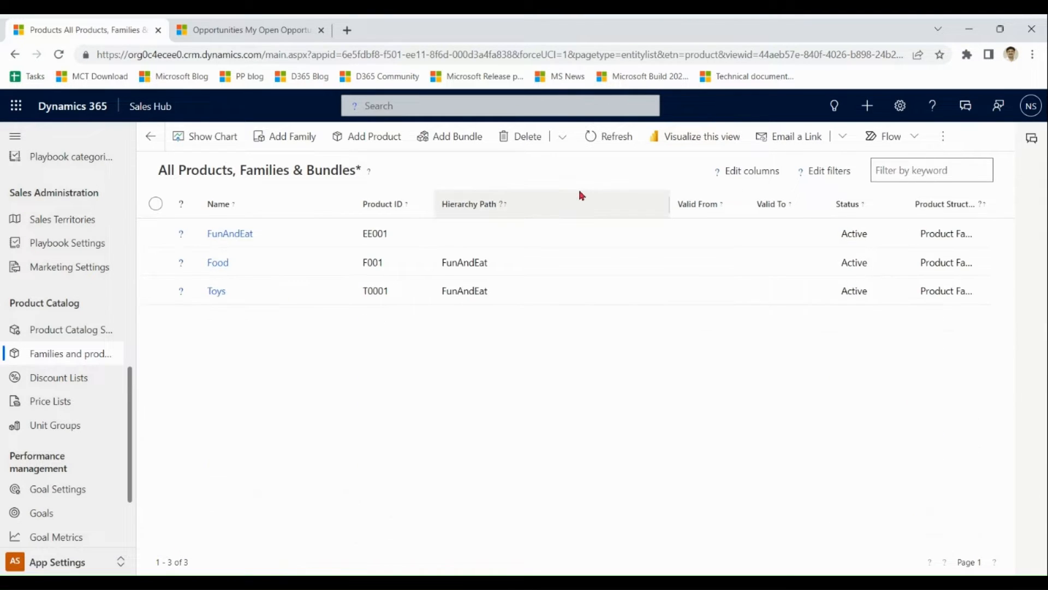
Open the Food family and check its Shelf Life property on Product Properties.
{"action": "left_click", "coordinate": [219, 265]}
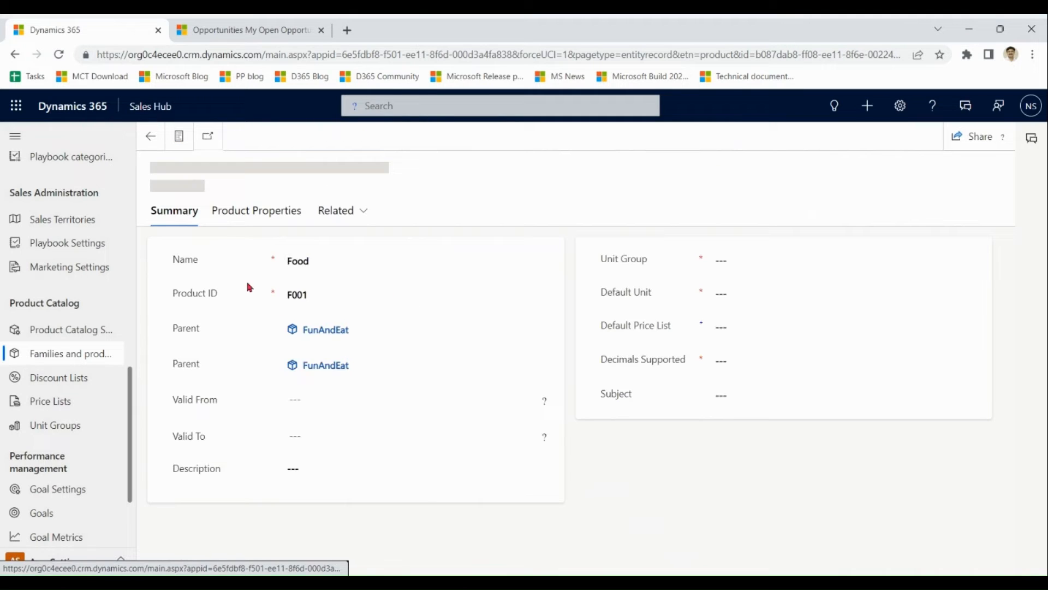
{"action": "left_click", "coordinate": [277, 219]}
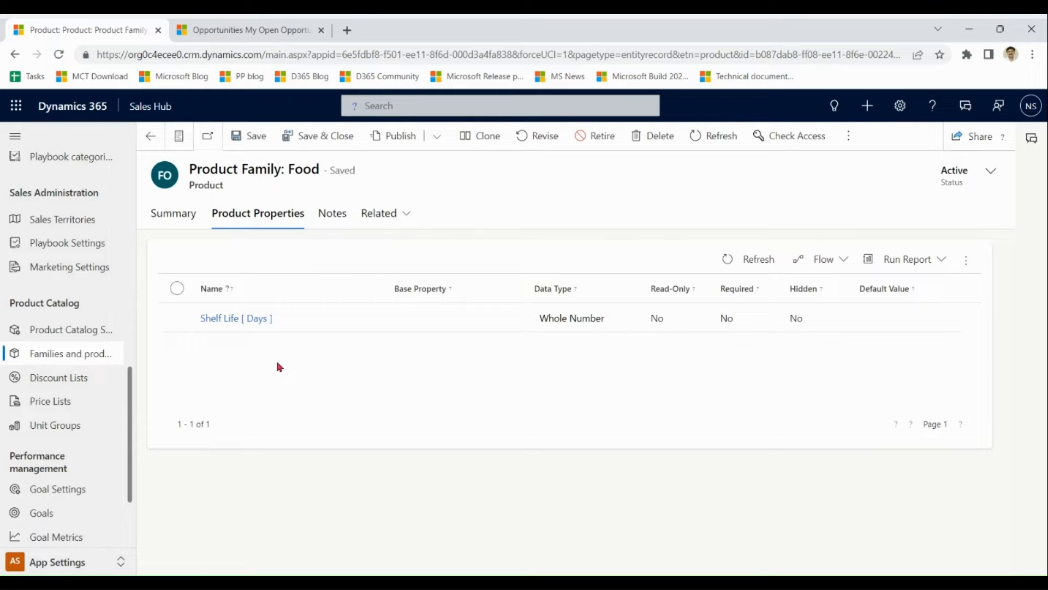
{"action": "left_click", "coordinate": [169, 219]}
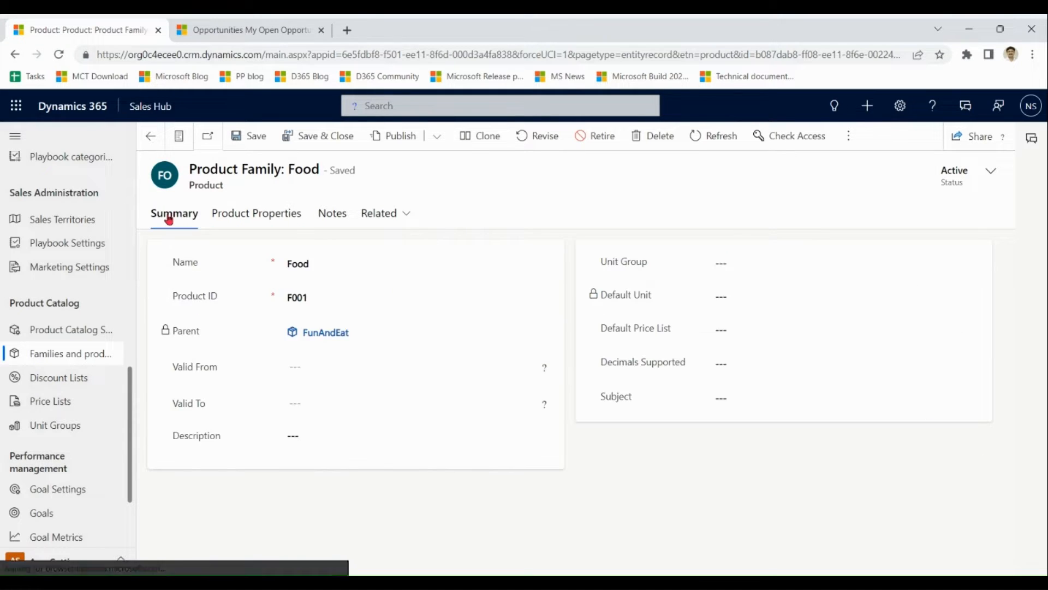
Return to Families and products and filter Product Structure to Product Family.
{"action": "left_click", "coordinate": [63, 356]}
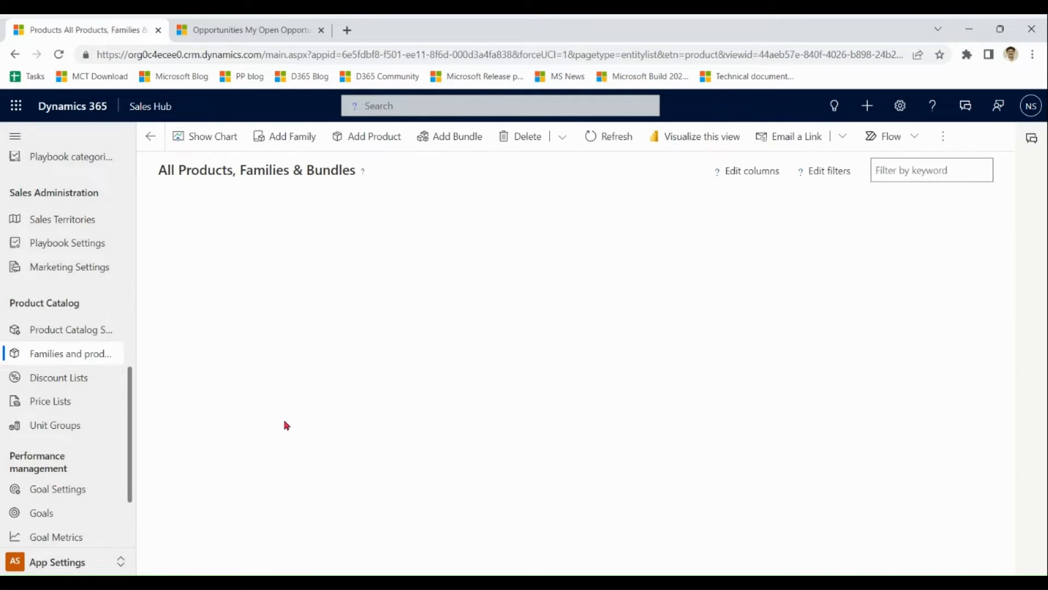
{"action": "left_click", "coordinate": [968, 211]}
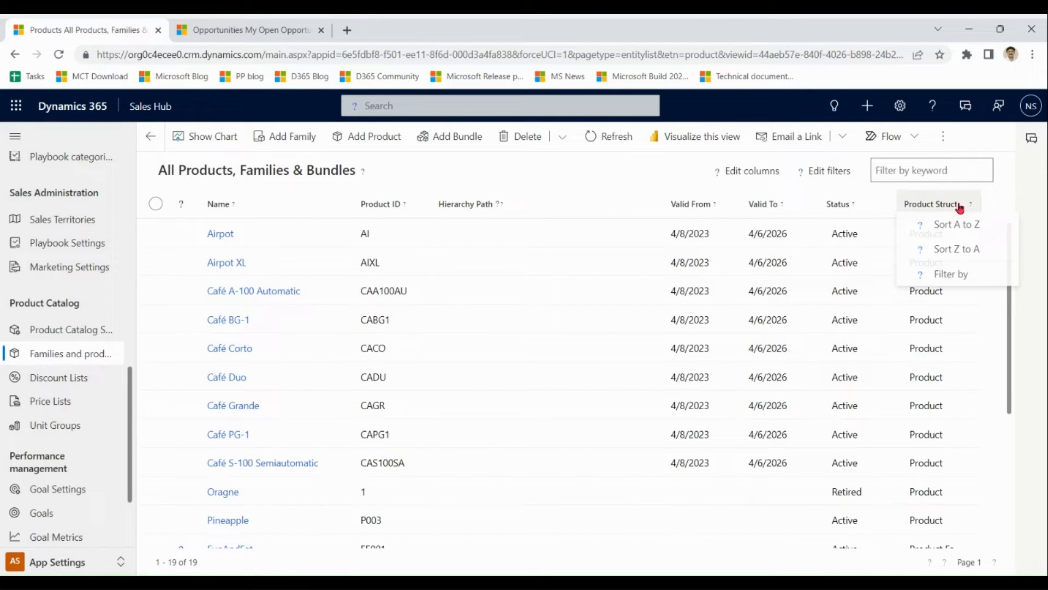
{"action": "left_click", "coordinate": [953, 273]}
{"action": "left_click", "coordinate": [935, 299]}
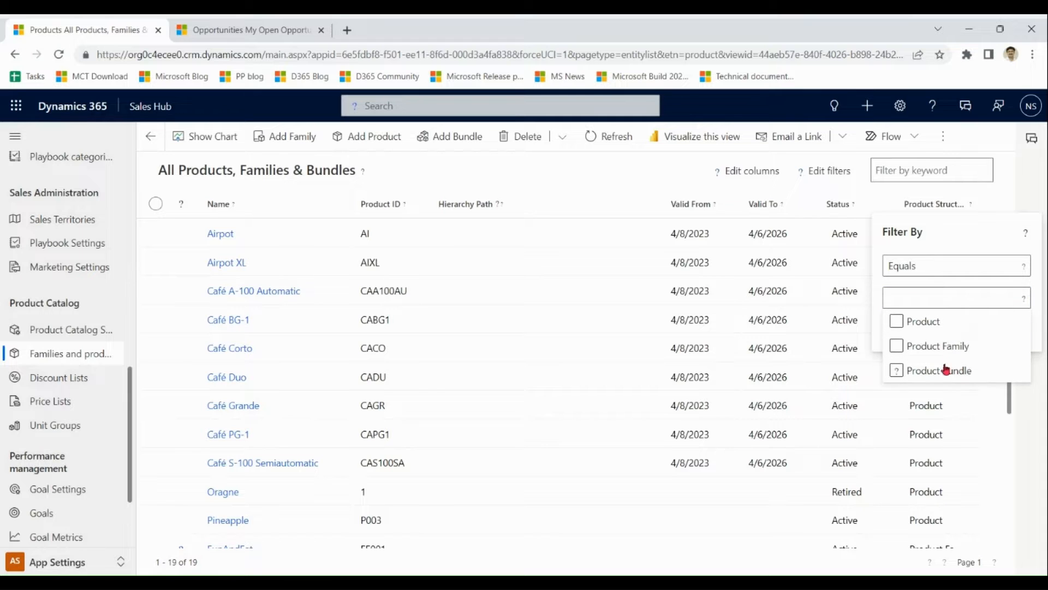
{"action": "left_click", "coordinate": [957, 346]}
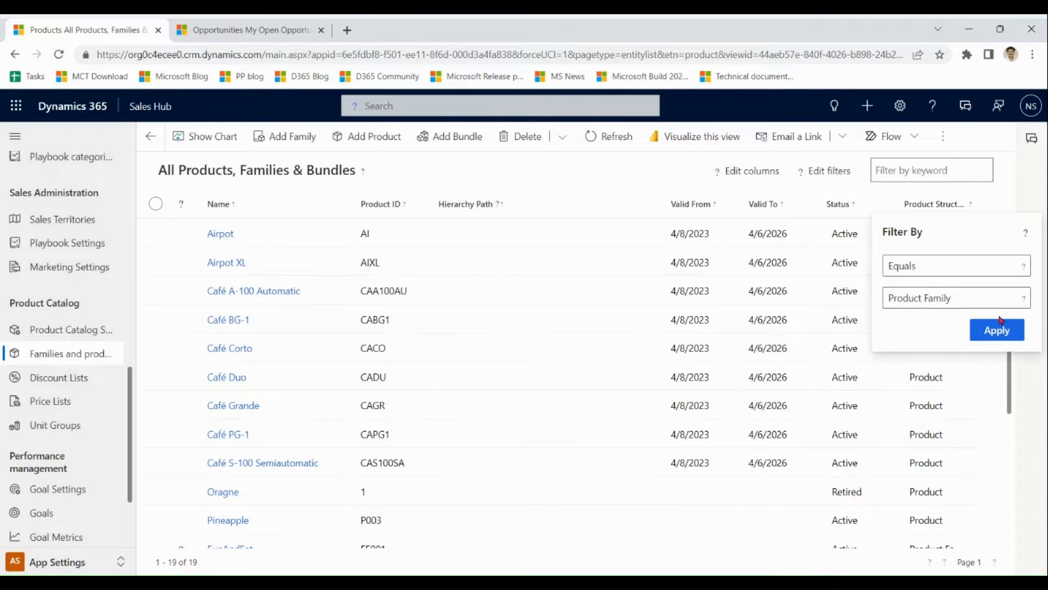
{"action": "left_click", "coordinate": [997, 328]}
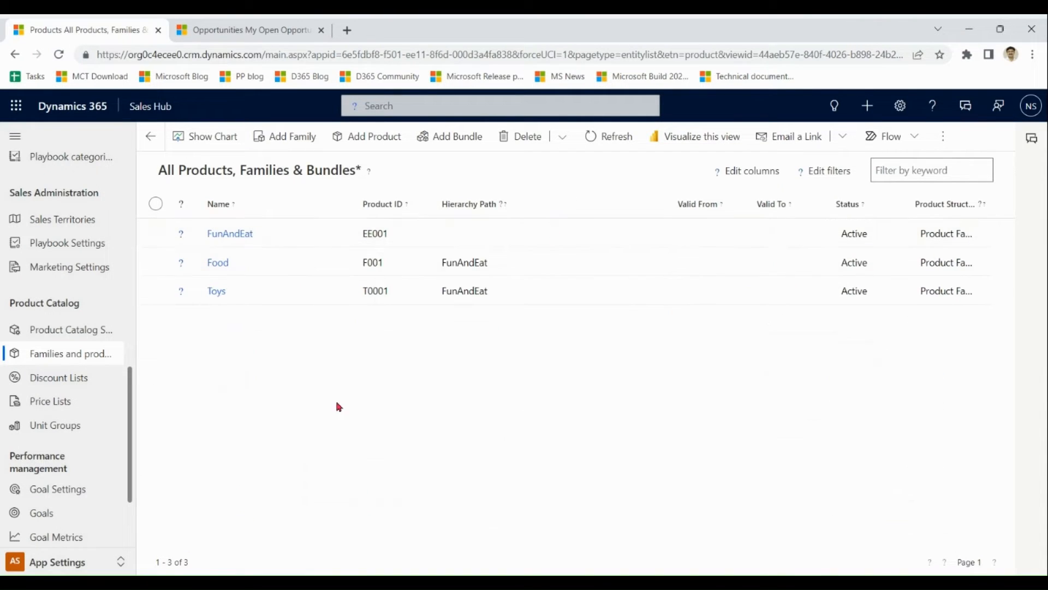
Show FunAndEat's hierarchy, refocus it on Food, and page through Apple, Banana and Health Bundle.
{"action": "left_click", "coordinate": [183, 240]}
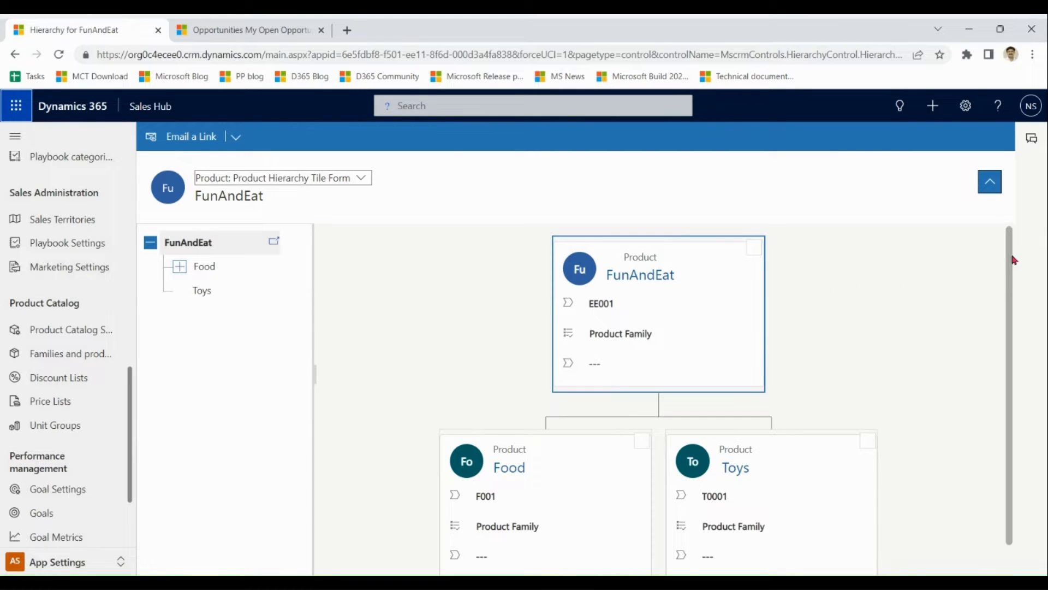
{"action": "scroll", "coordinate": [1014, 260], "scroll_direction": "down", "scroll_amount": 1}
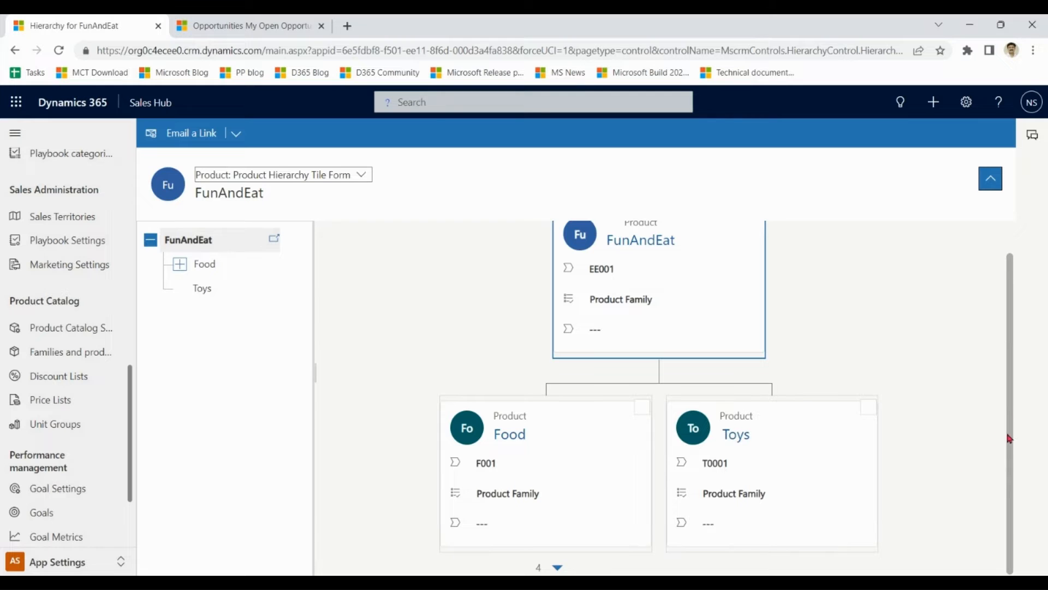
{"action": "left_click", "coordinate": [557, 568]}
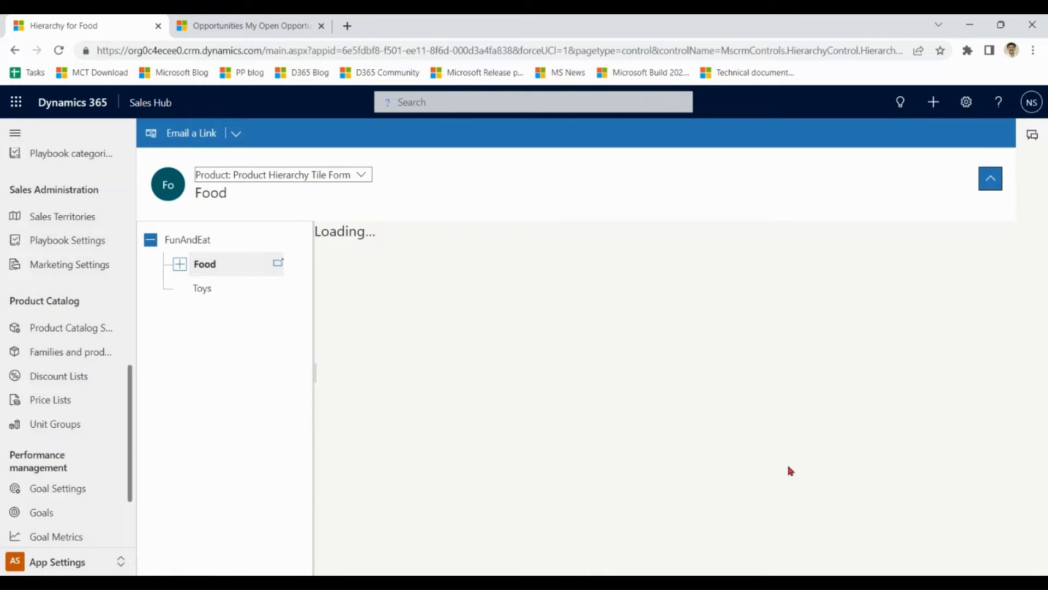
{"action": "left_click_drag", "start_coordinate": [1011, 374], "coordinate": [1013, 518]}
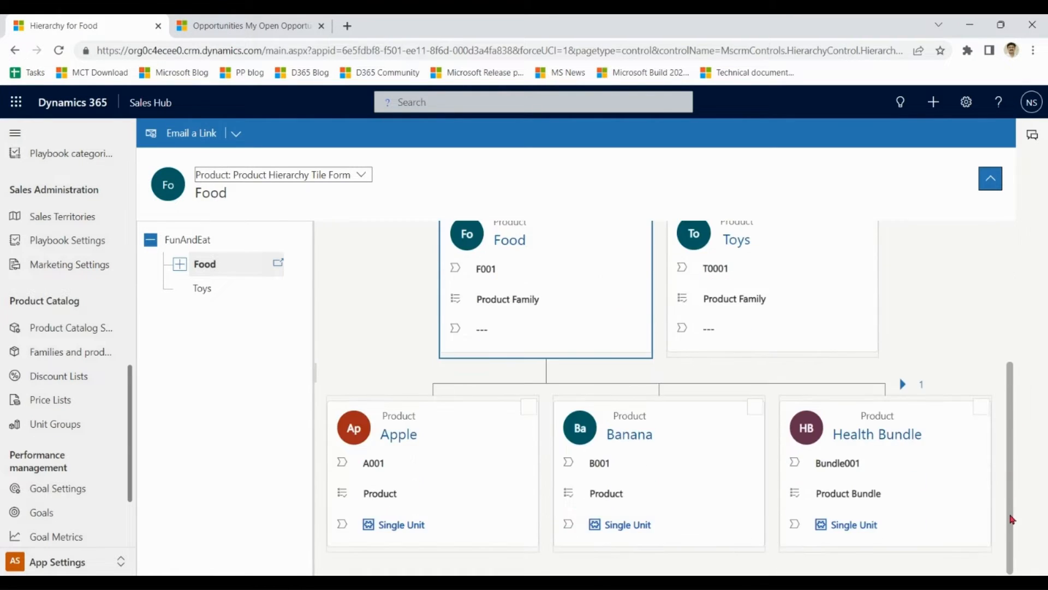
{"action": "left_click", "coordinate": [903, 385]}
{"action": "left_click_drag", "start_coordinate": [1013, 424], "coordinate": [983, 290]}
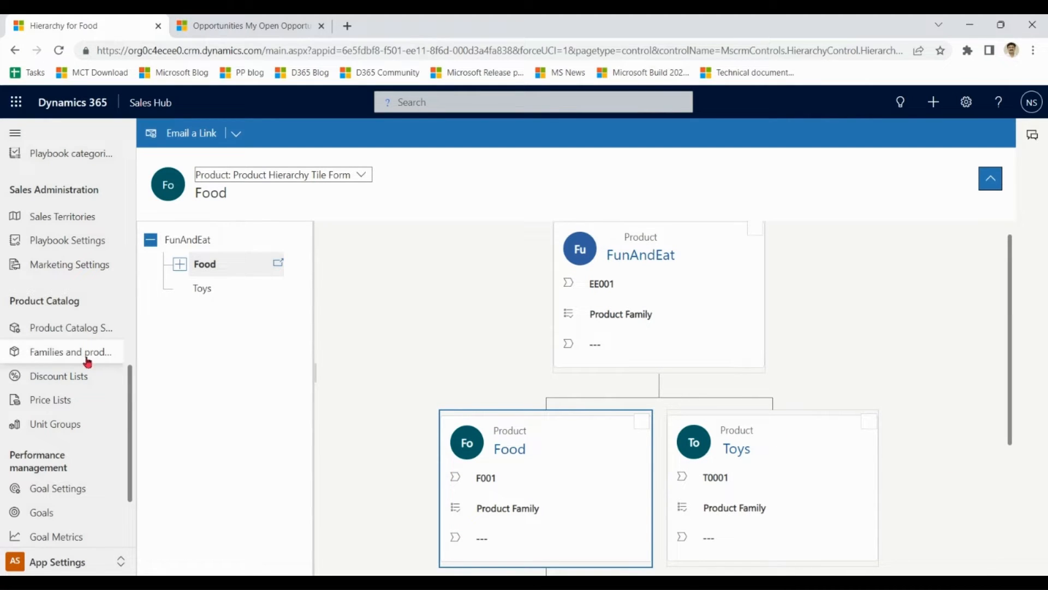
Open Unit Groups to list Default Unit and Liquid Units Group.
{"action": "left_click", "coordinate": [61, 358]}
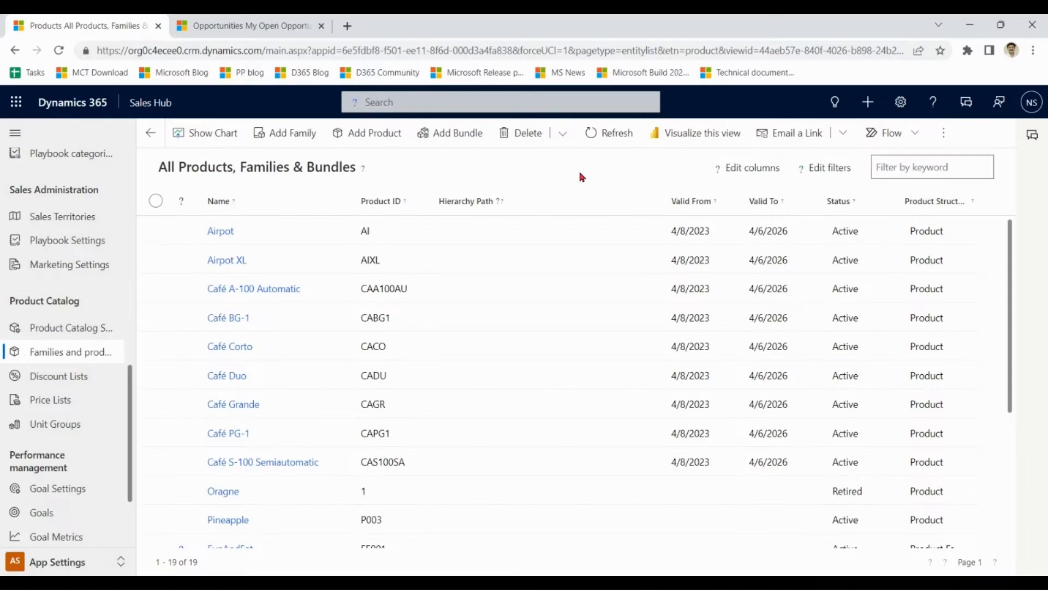
{"action": "left_click", "coordinate": [69, 426]}
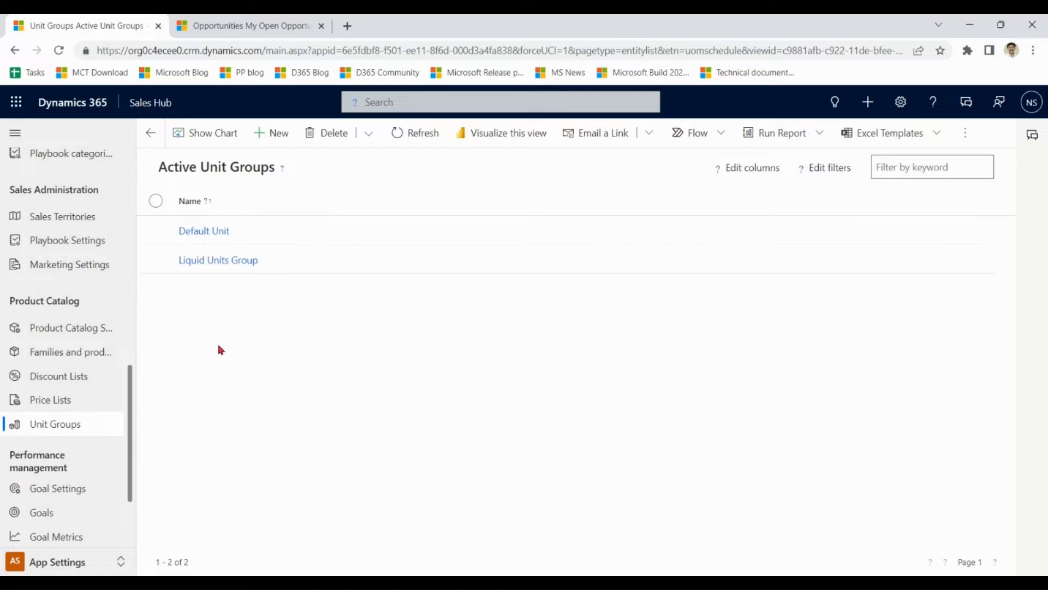
{"action": "left_click", "coordinate": [225, 261]}
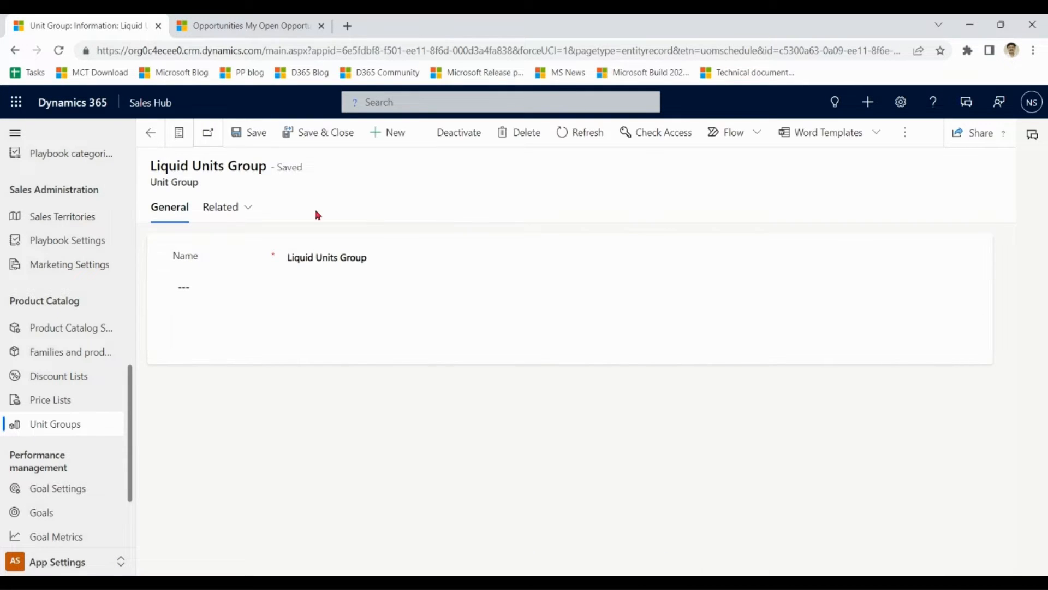
{"action": "left_click", "coordinate": [232, 207]}
{"action": "left_click", "coordinate": [254, 277]}
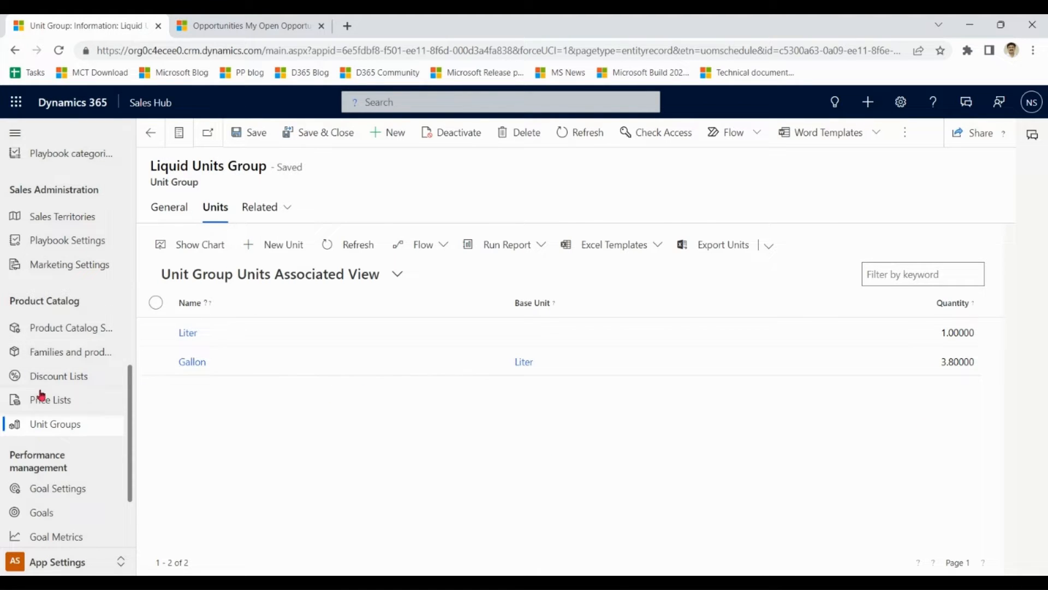
{"action": "left_click", "coordinate": [53, 424]}
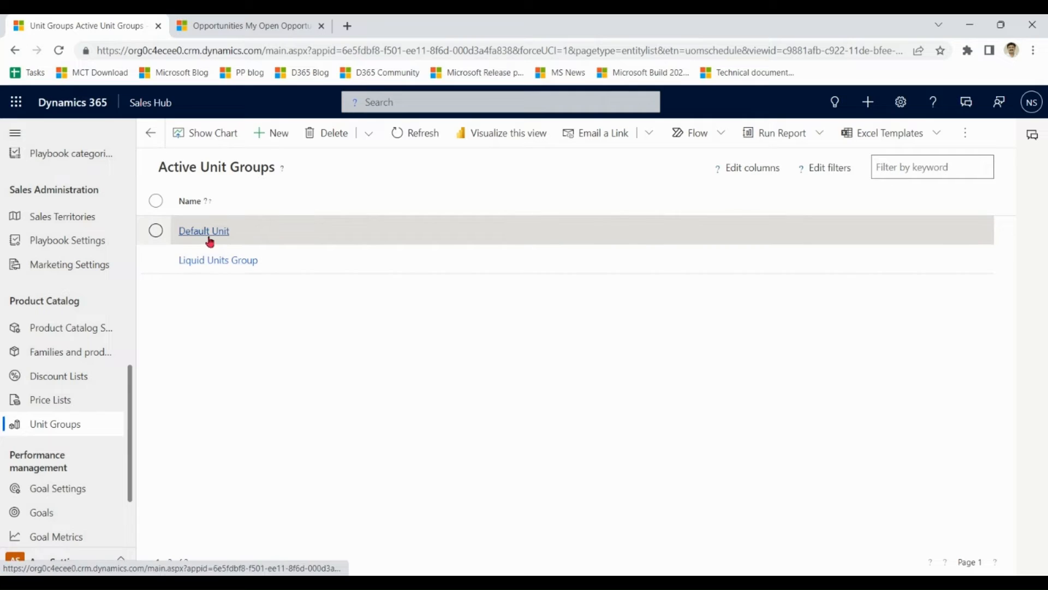
{"action": "left_click", "coordinate": [206, 232]}
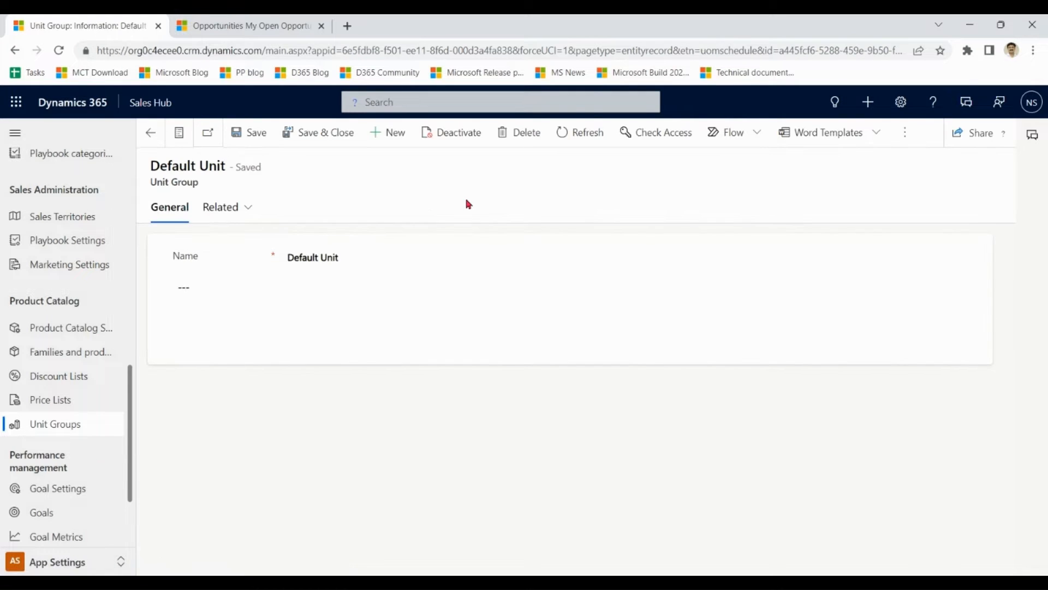
{"action": "left_click", "coordinate": [234, 210]}
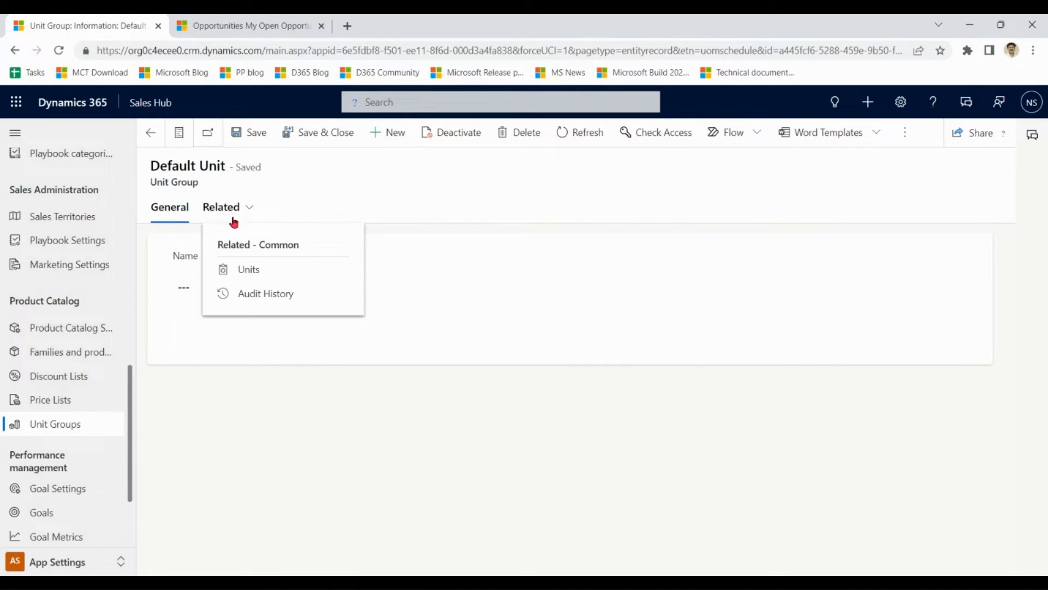
{"action": "left_click", "coordinate": [250, 272]}
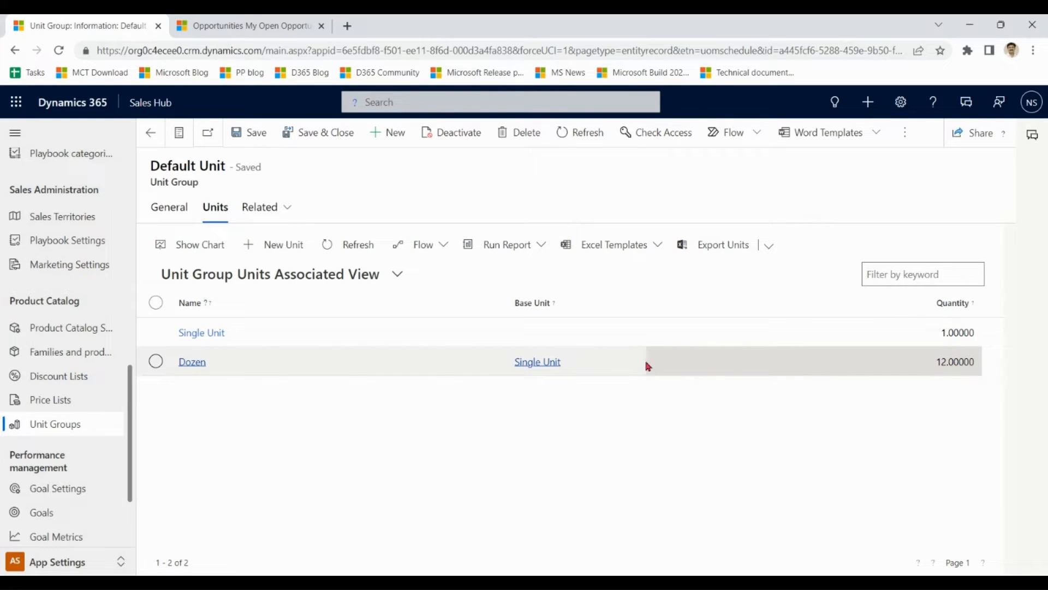
{"action": "left_click", "coordinate": [59, 428]}
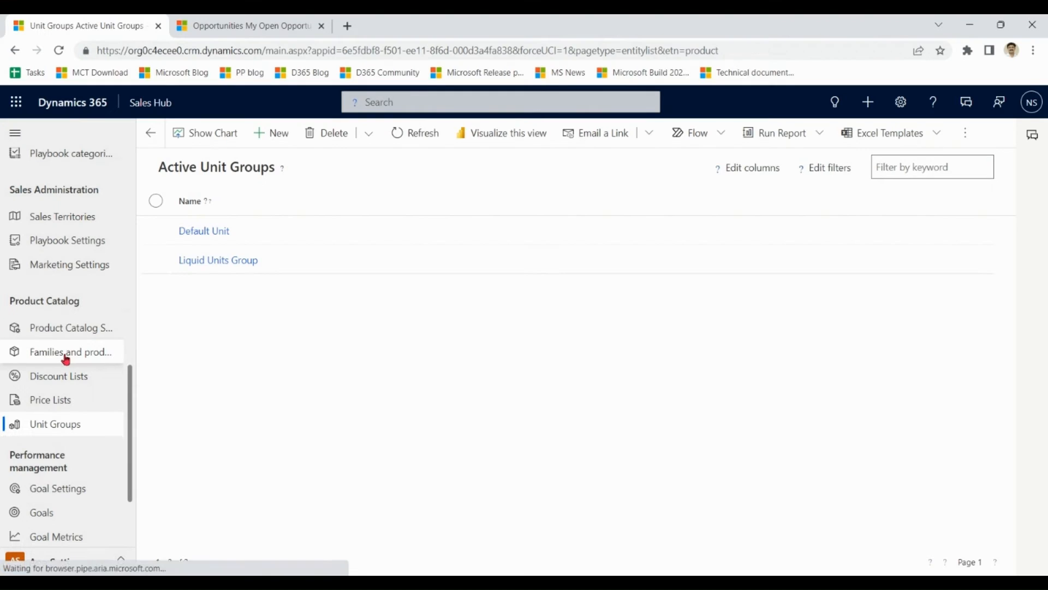
Filter the catalog to Product Structure equals Product, then open the Banana product.
{"action": "left_click", "coordinate": [66, 357]}
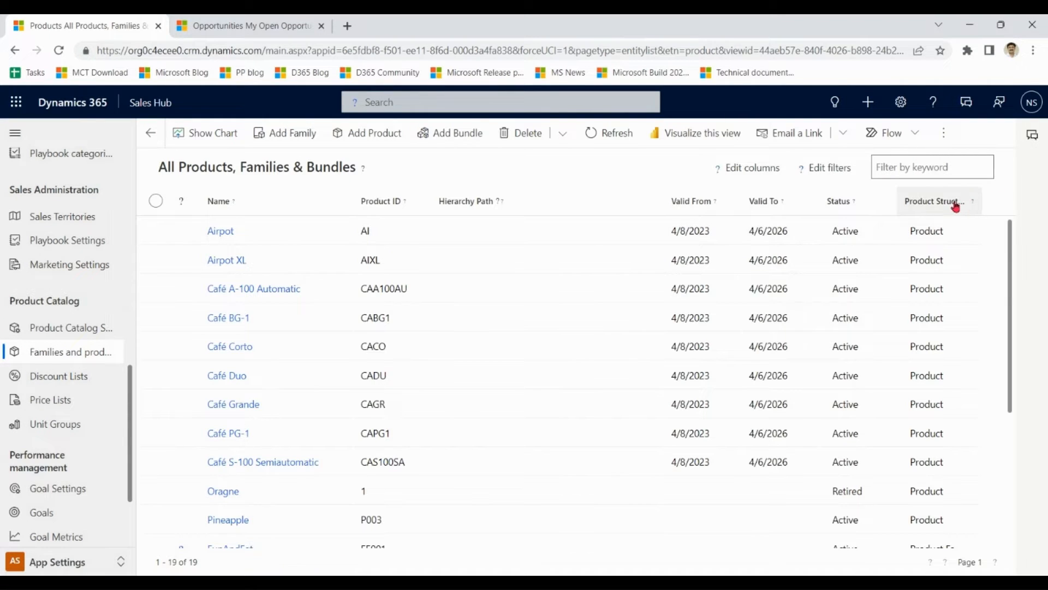
{"action": "left_click", "coordinate": [958, 202]}
{"action": "left_click", "coordinate": [958, 272]}
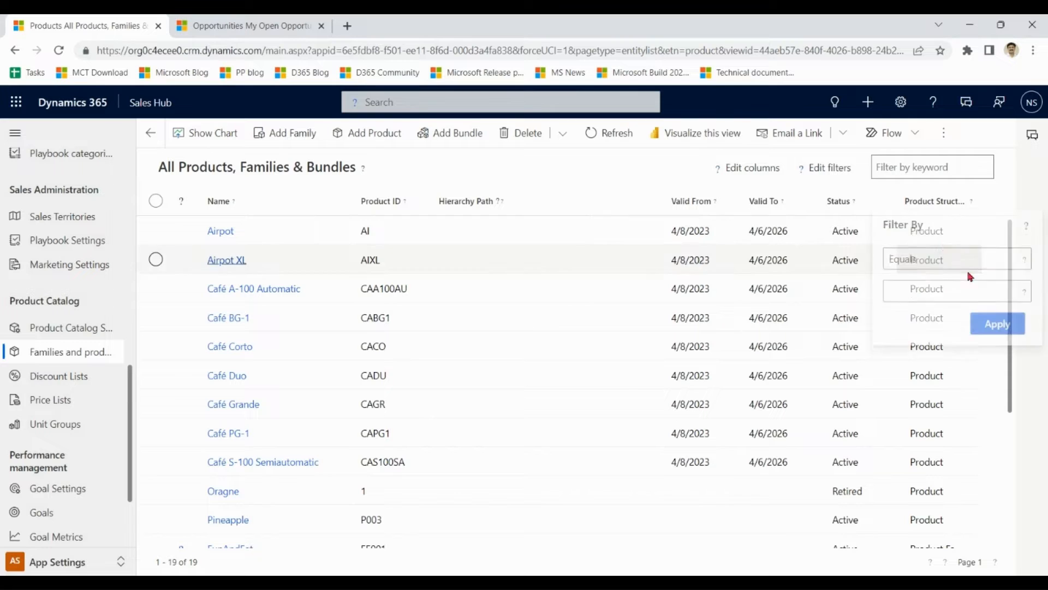
{"action": "left_click", "coordinate": [975, 265]}
{"action": "left_click", "coordinate": [969, 287]}
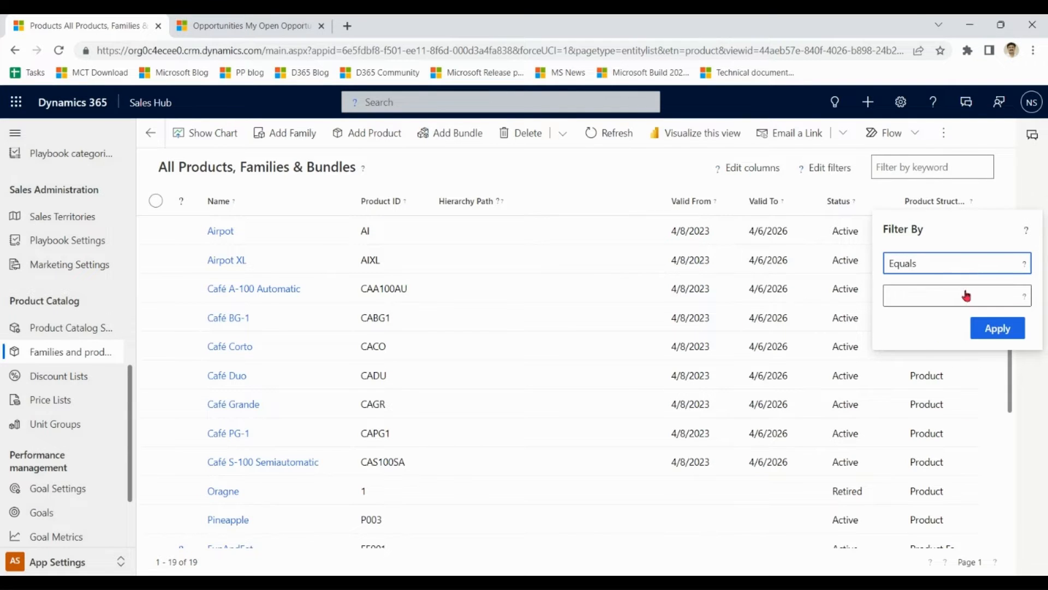
{"action": "left_click", "coordinate": [1019, 297]}
{"action": "left_click", "coordinate": [945, 322]}
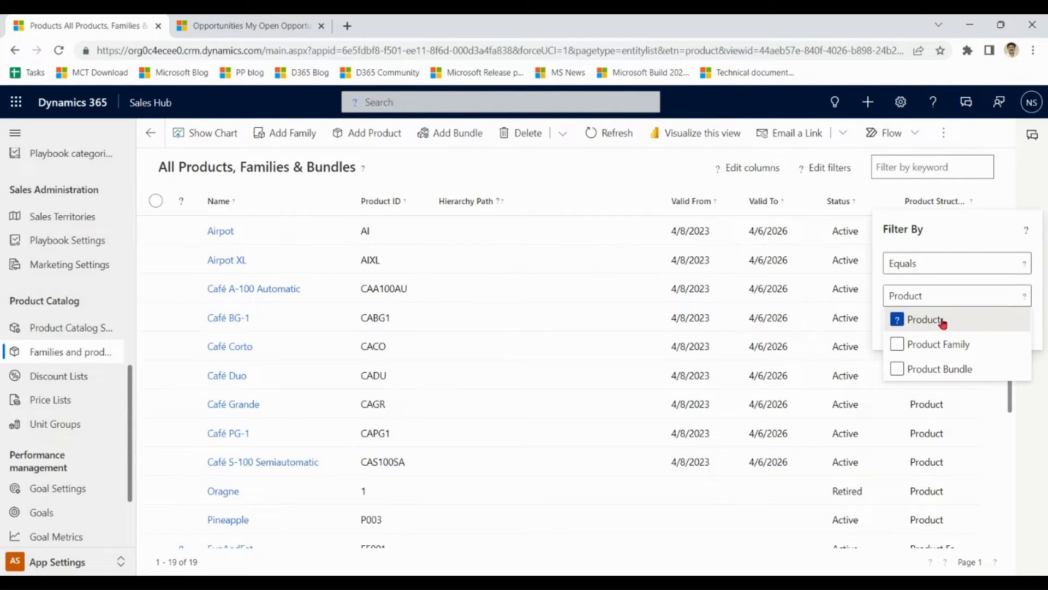
{"action": "left_click", "coordinate": [992, 222]}
{"action": "left_click", "coordinate": [998, 332]}
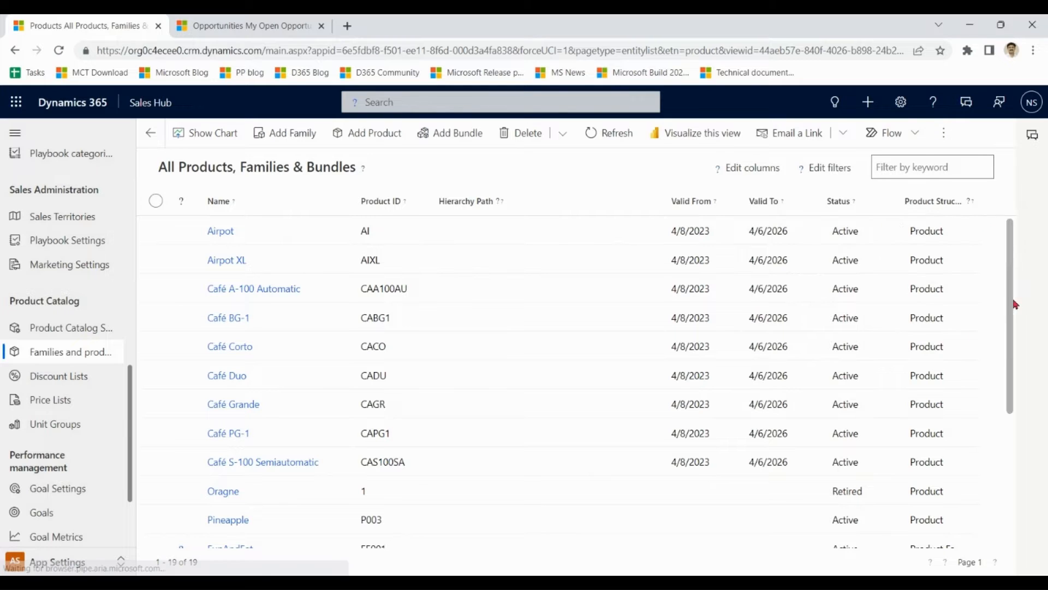
{"action": "scroll", "coordinate": [1015, 338], "scroll_direction": "down", "scroll_amount": 2}
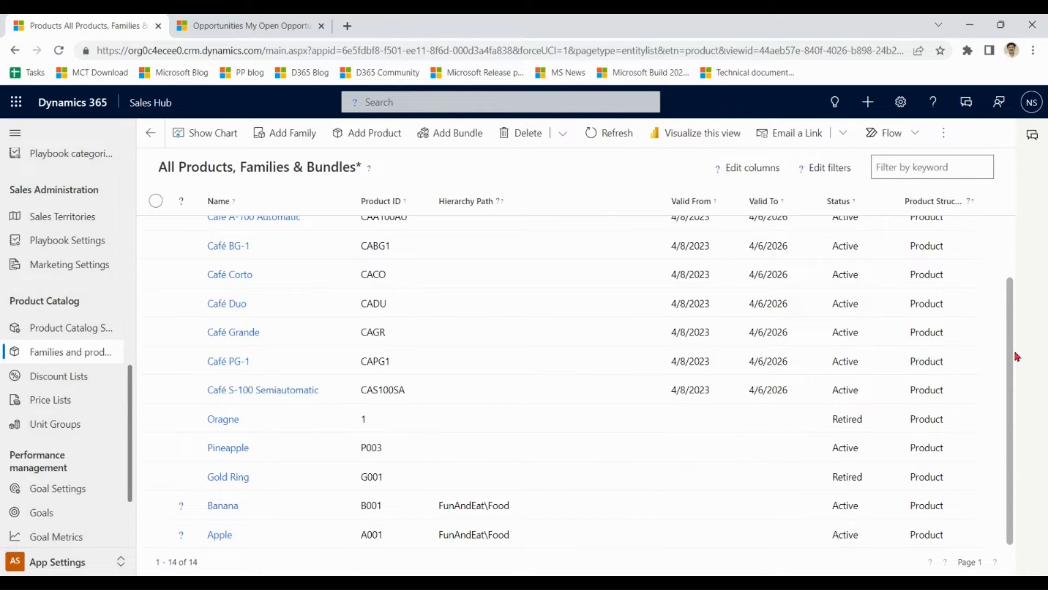
{"action": "left_click", "coordinate": [276, 507]}
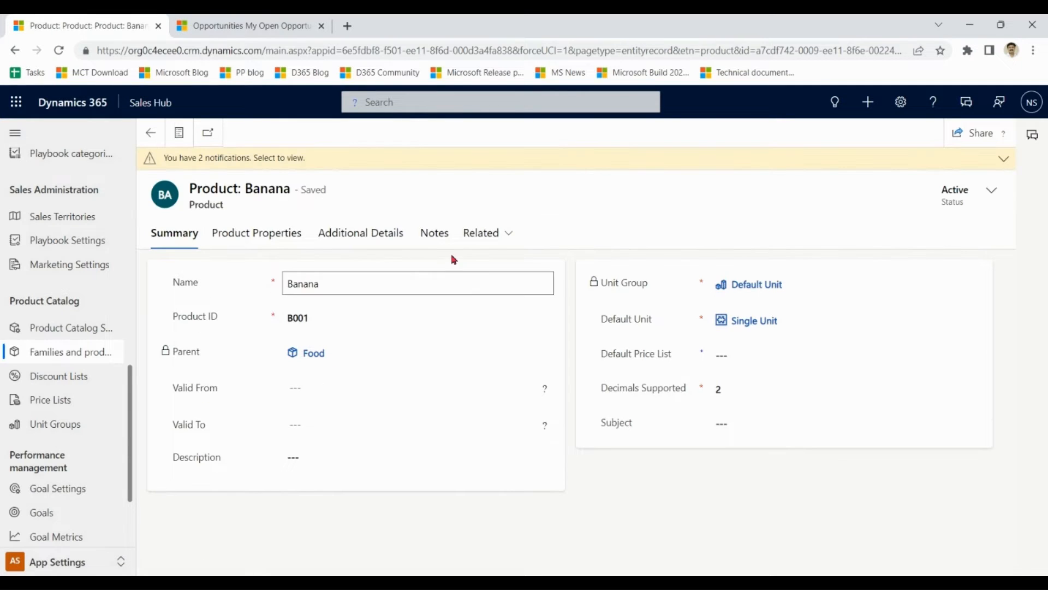
Review Banana's summary: Product ID B001, Unit Group, Default Unit and Decimals Supported 2.
{"action": "left_click", "coordinate": [335, 320]}
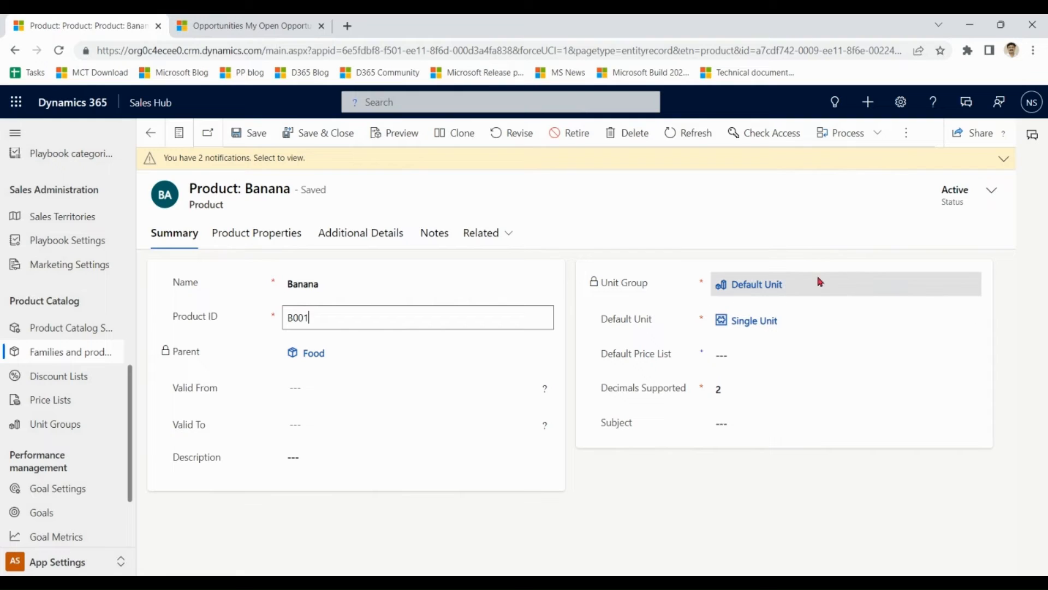
{"action": "left_click", "coordinate": [666, 262]}
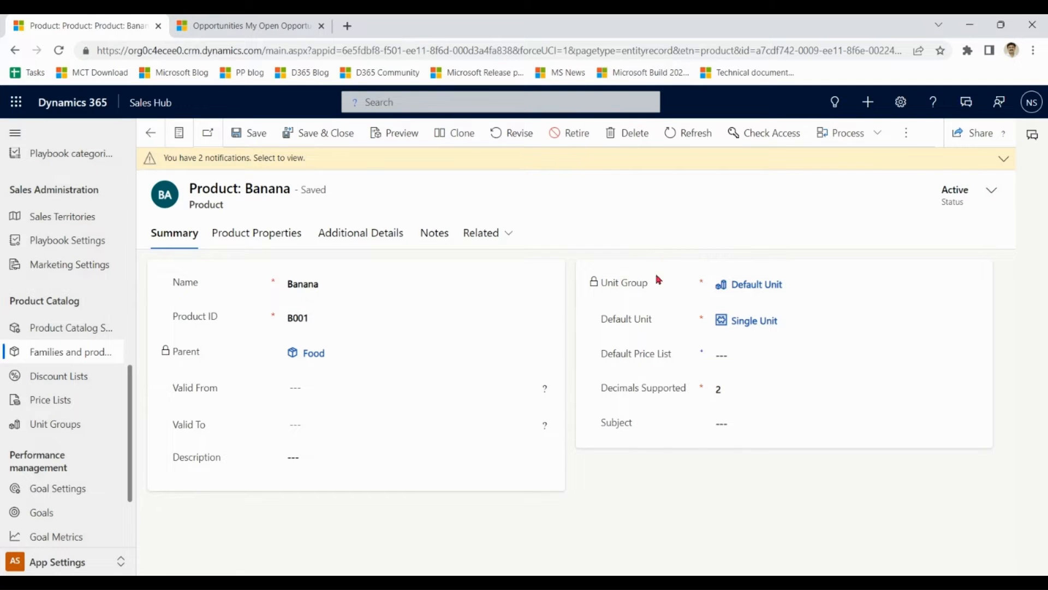
{"action": "left_click_drag", "start_coordinate": [653, 285], "coordinate": [599, 283]}
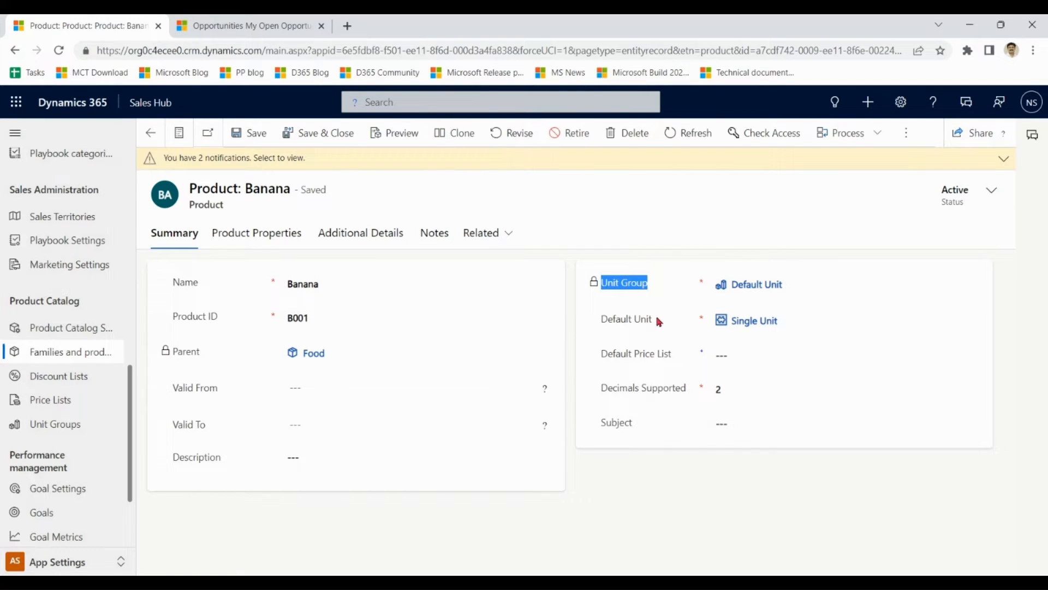
{"action": "left_click_drag", "start_coordinate": [658, 320], "coordinate": [600, 319]}
{"action": "left_click", "coordinate": [661, 259]}
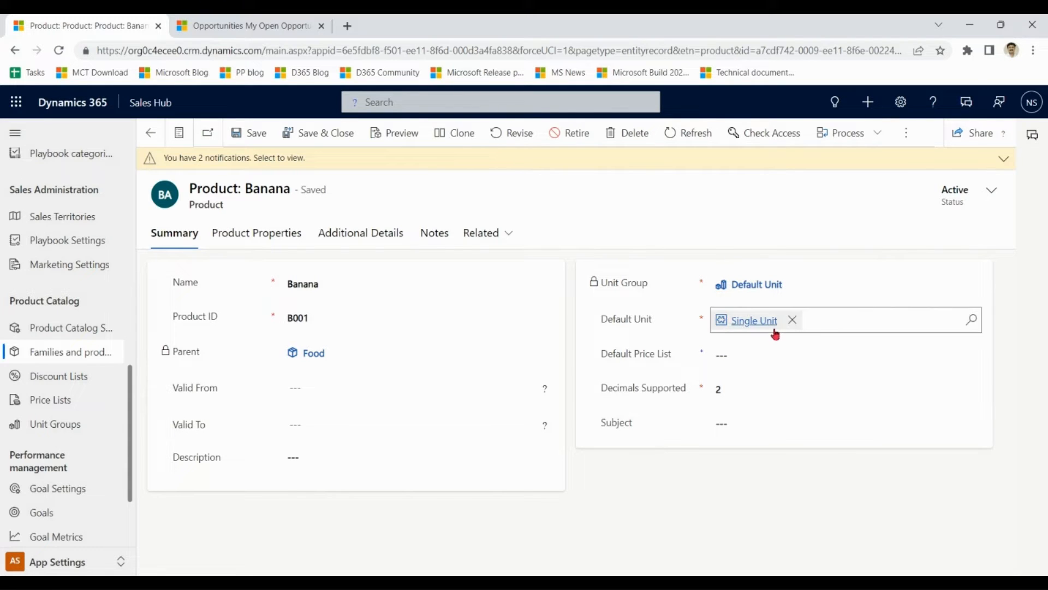
{"action": "left_click", "coordinate": [752, 391]}
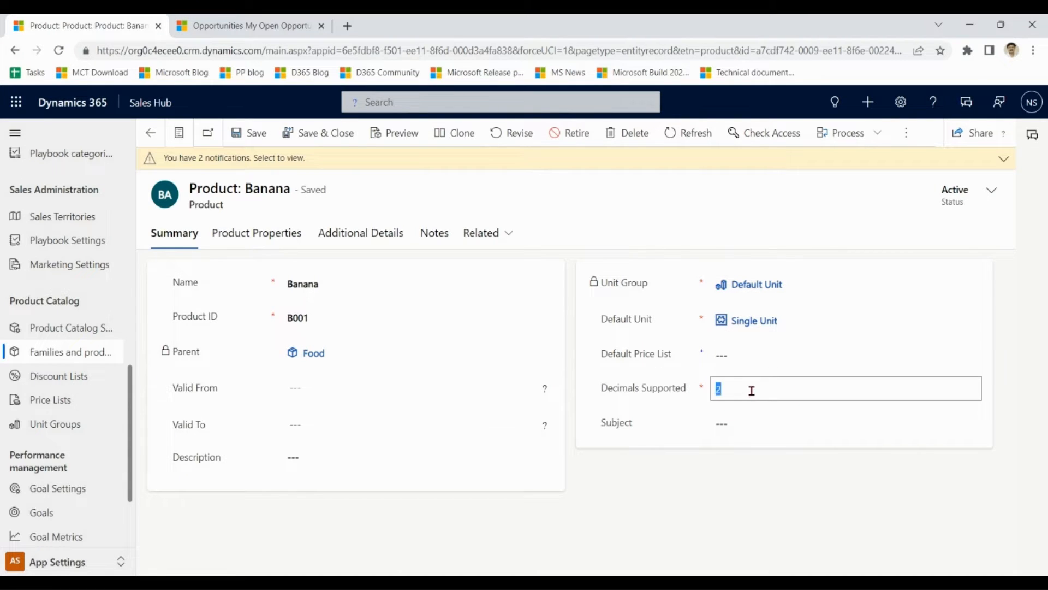
{"action": "left_click", "coordinate": [751, 390]}
{"action": "left_click", "coordinate": [257, 261]}
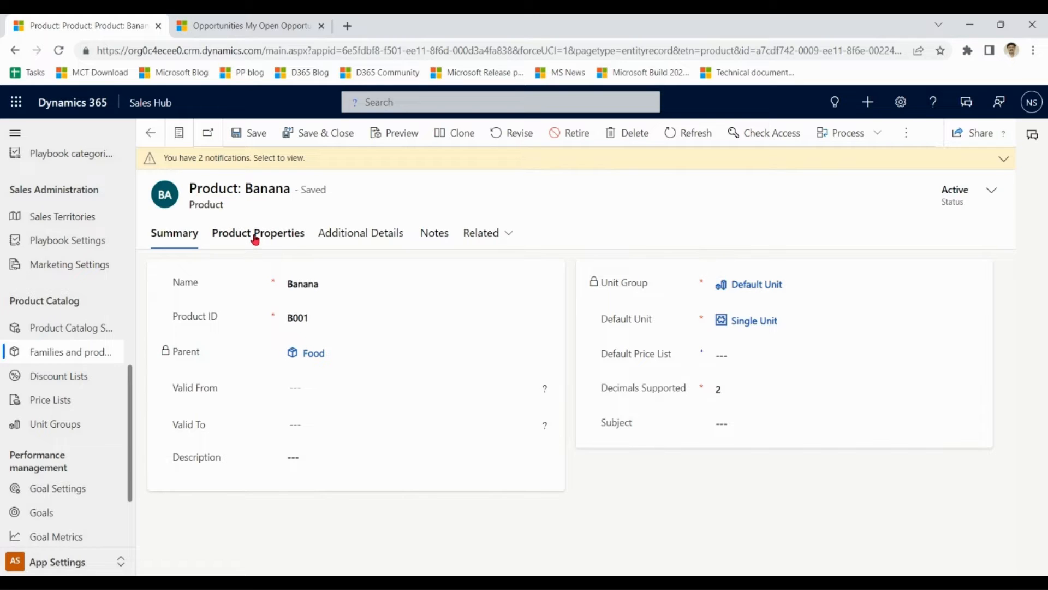
Check Banana's Product Properties tab for Shelf Life, then return to the catalog list.
{"action": "left_click", "coordinate": [255, 242]}
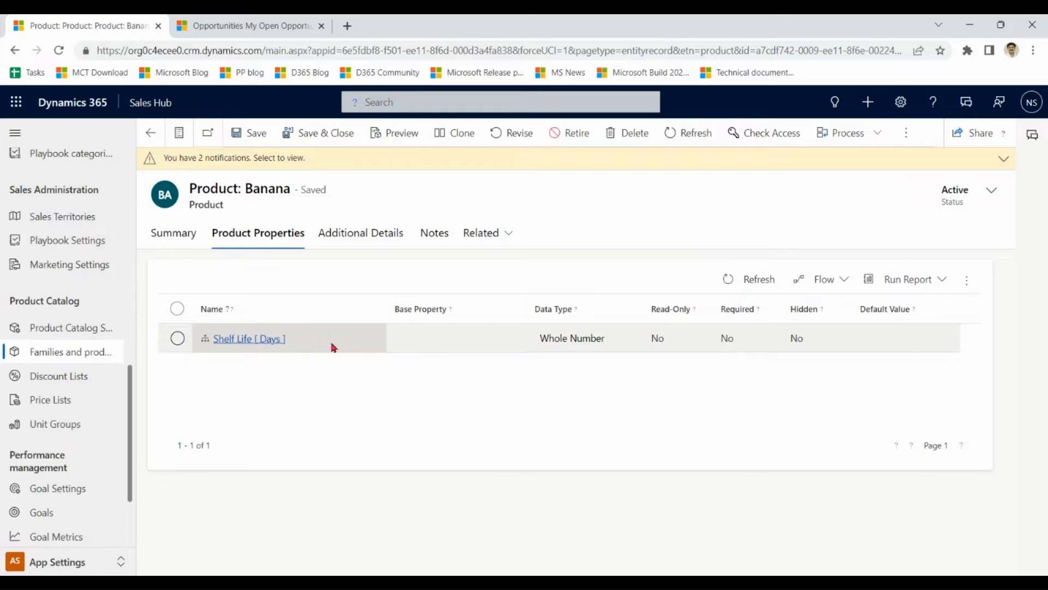
{"action": "left_click", "coordinate": [174, 240]}
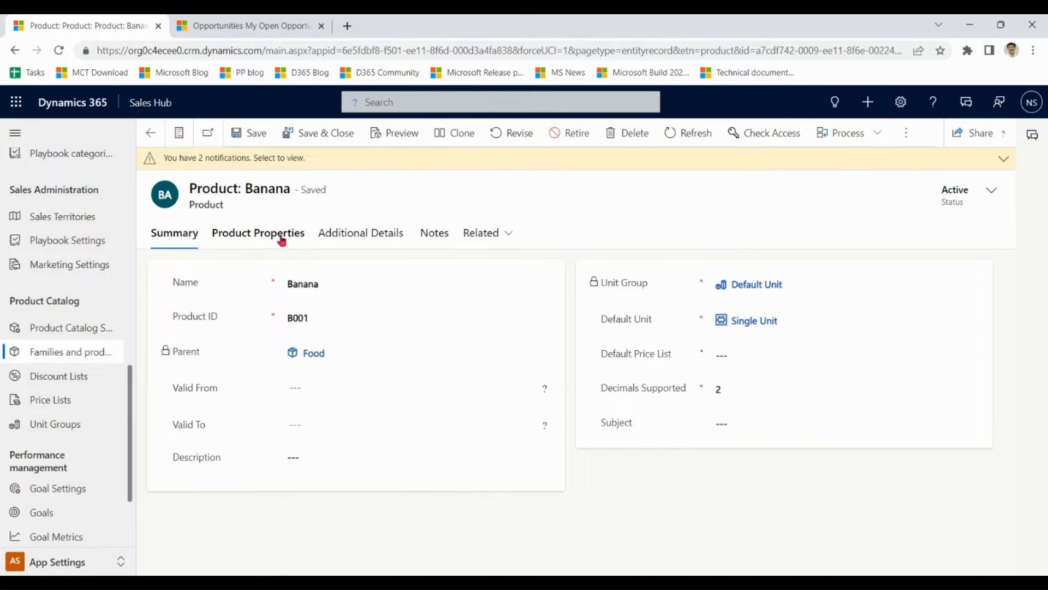
{"action": "left_click", "coordinate": [281, 236]}
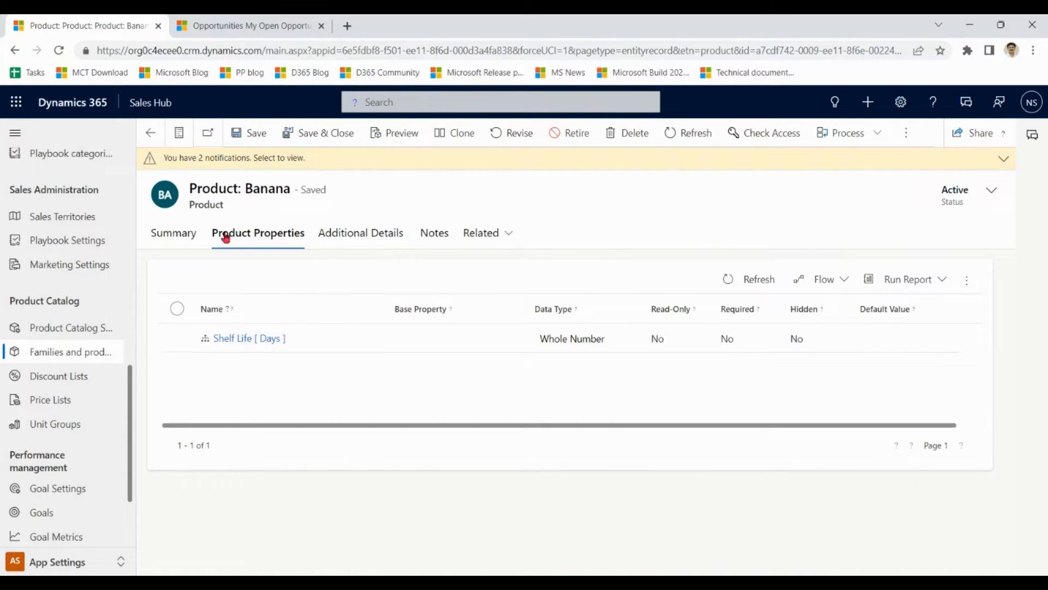
{"action": "left_click", "coordinate": [169, 238]}
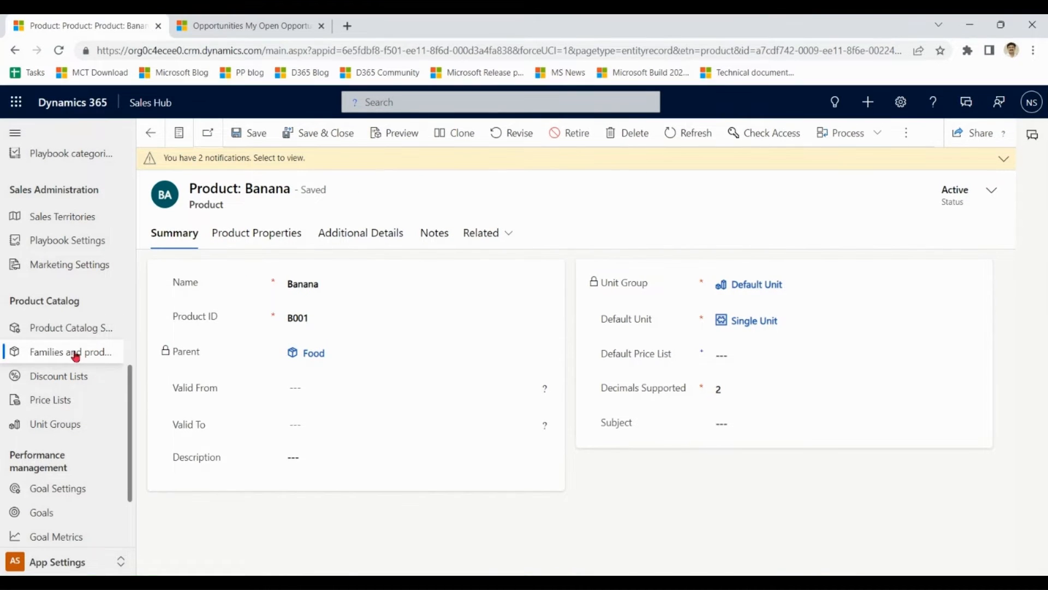
{"action": "left_click", "coordinate": [76, 354]}
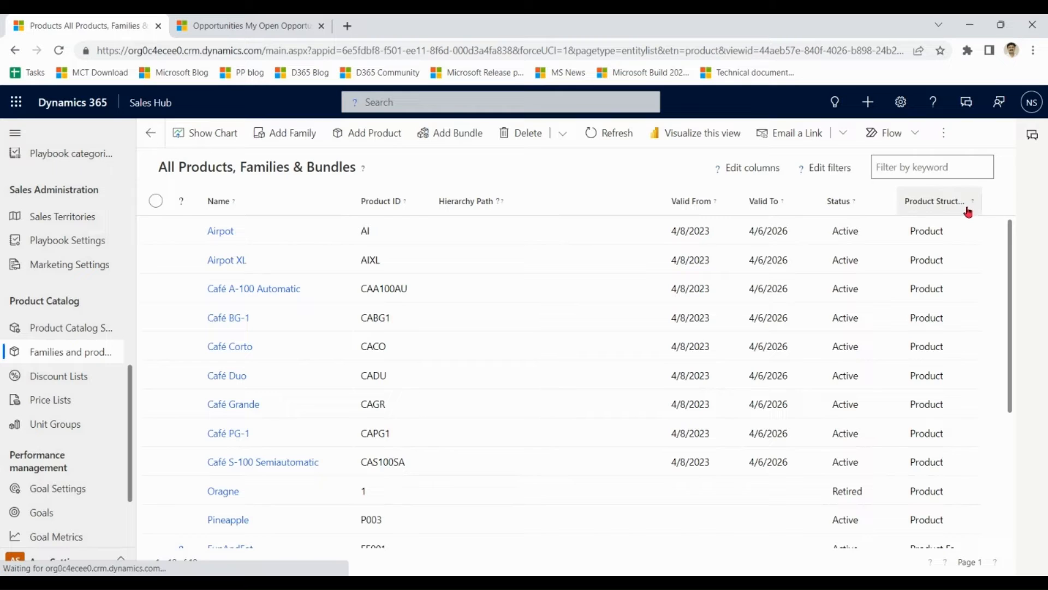
Reopen Families and products to show all 19 unfiltered records.
{"action": "scroll", "coordinate": [704, 419], "scroll_direction": "down", "scroll_amount": 5}
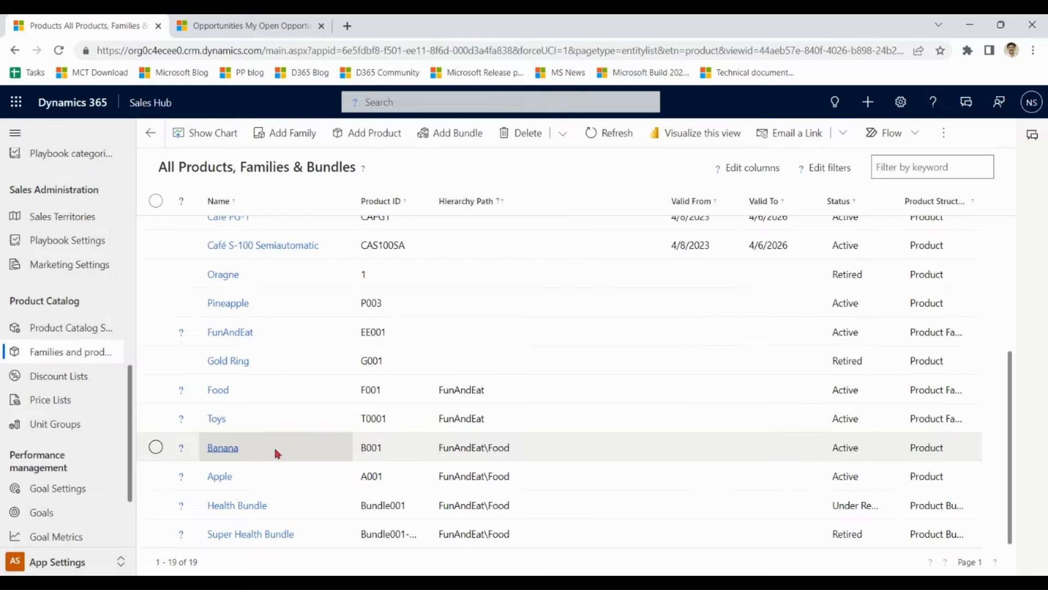
{"action": "left_click", "coordinate": [70, 361]}
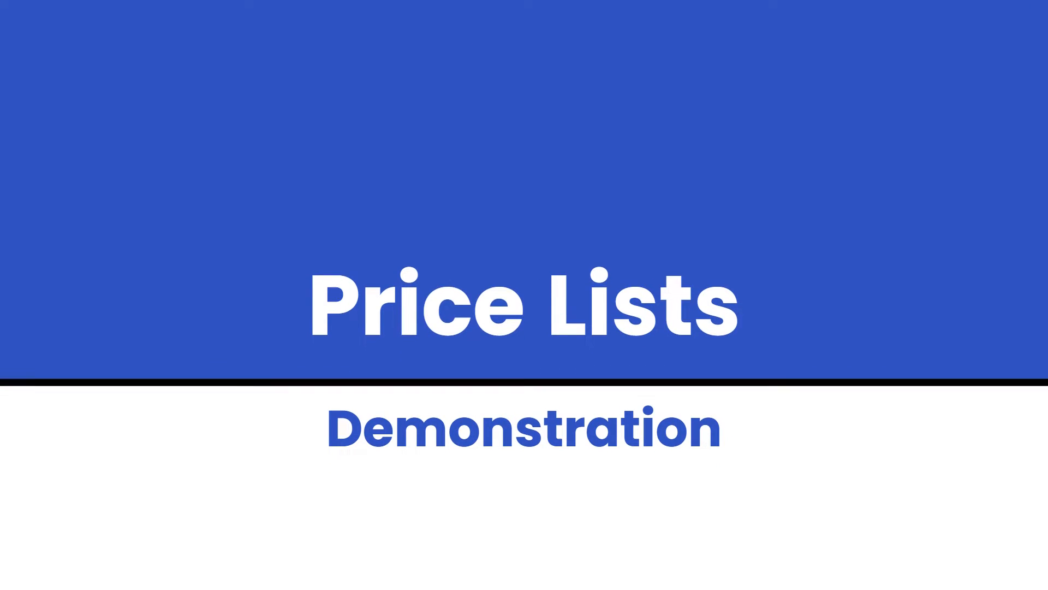
Open Price Lists to see Contoso Coffee Price List, Retaill and Wholesale.
{"action": "left_click", "coordinate": [33, 399]}
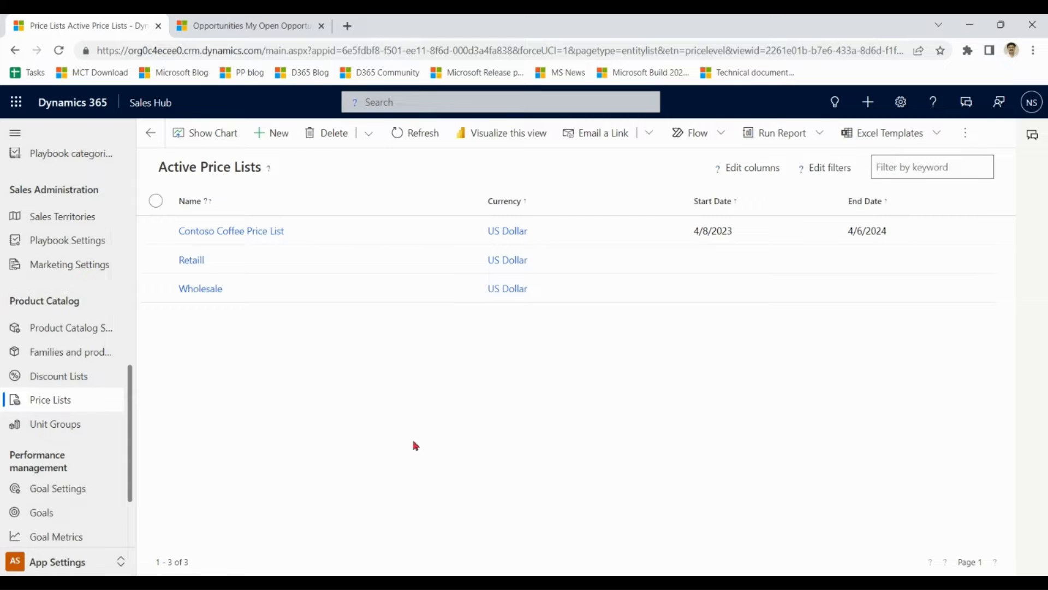
Compare the Retaill and Wholesale price list descriptions, ending on the Retaill record.
{"action": "left_click", "coordinate": [239, 259]}
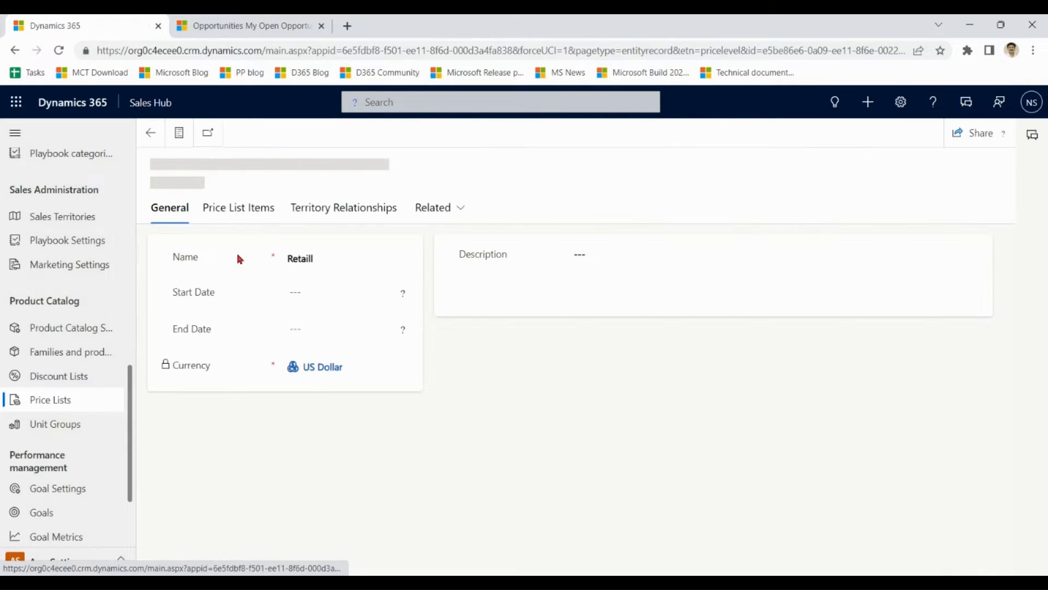
{"action": "left_click_drag", "start_coordinate": [666, 285], "coordinate": [576, 260]}
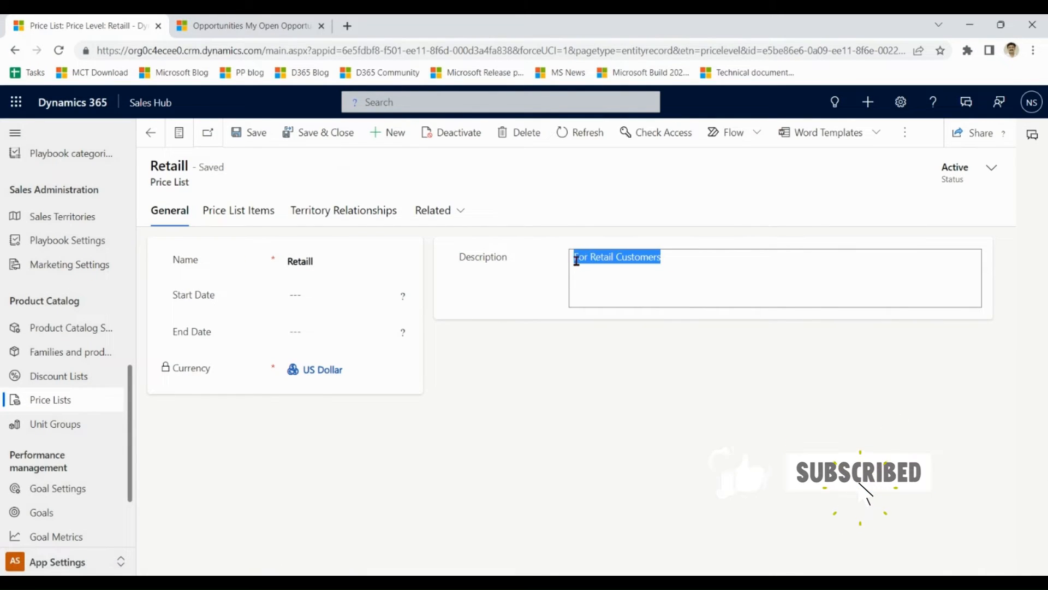
{"action": "left_click", "coordinate": [150, 132]}
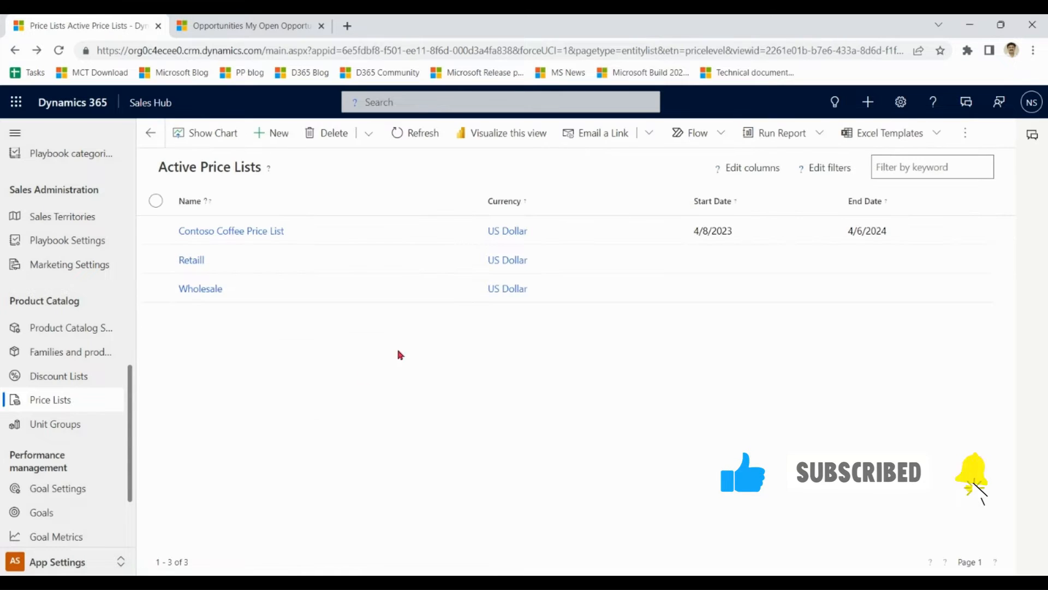
{"action": "double_click", "coordinate": [258, 290]}
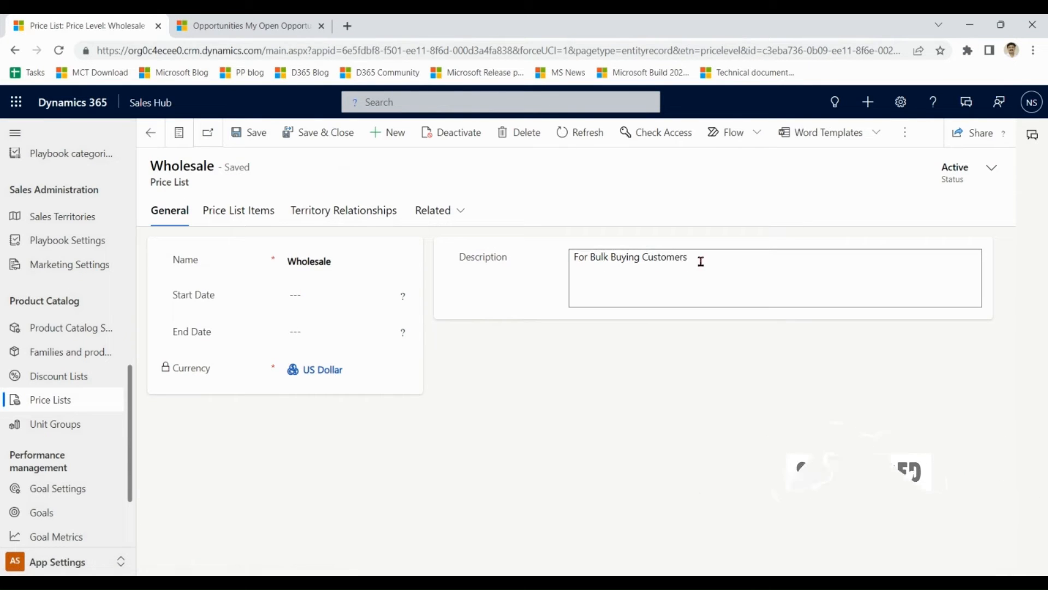
{"action": "left_click_drag", "start_coordinate": [716, 260], "coordinate": [573, 262]}
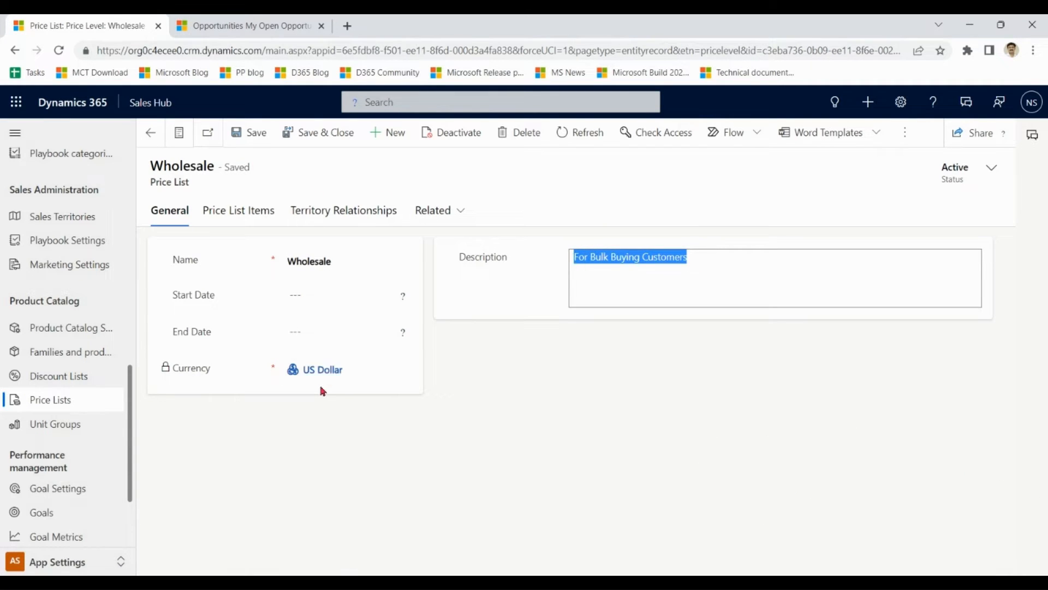
{"action": "left_click", "coordinate": [151, 140]}
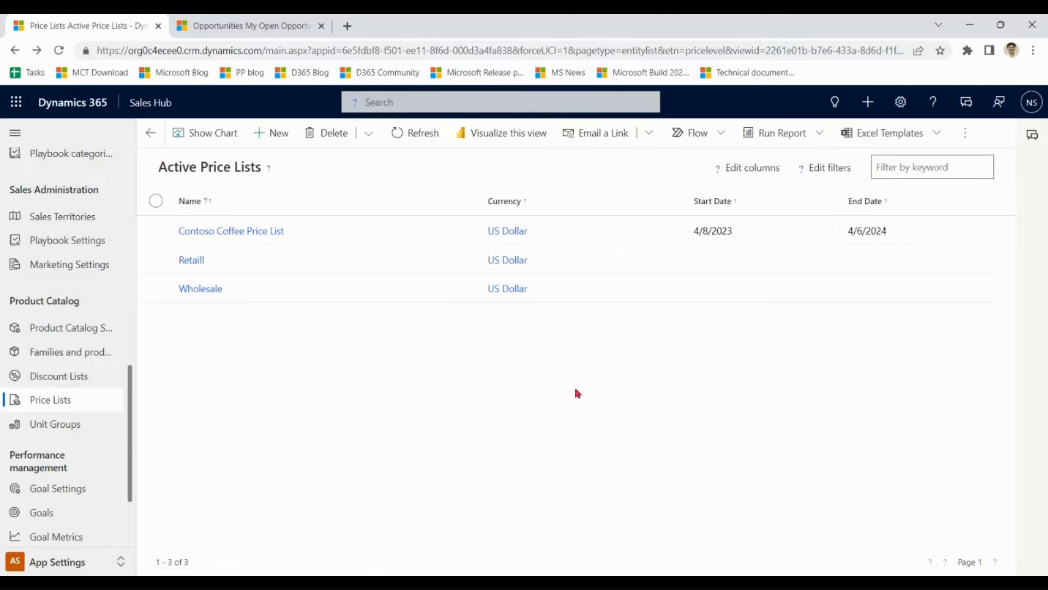
{"action": "left_click", "coordinate": [271, 265]}
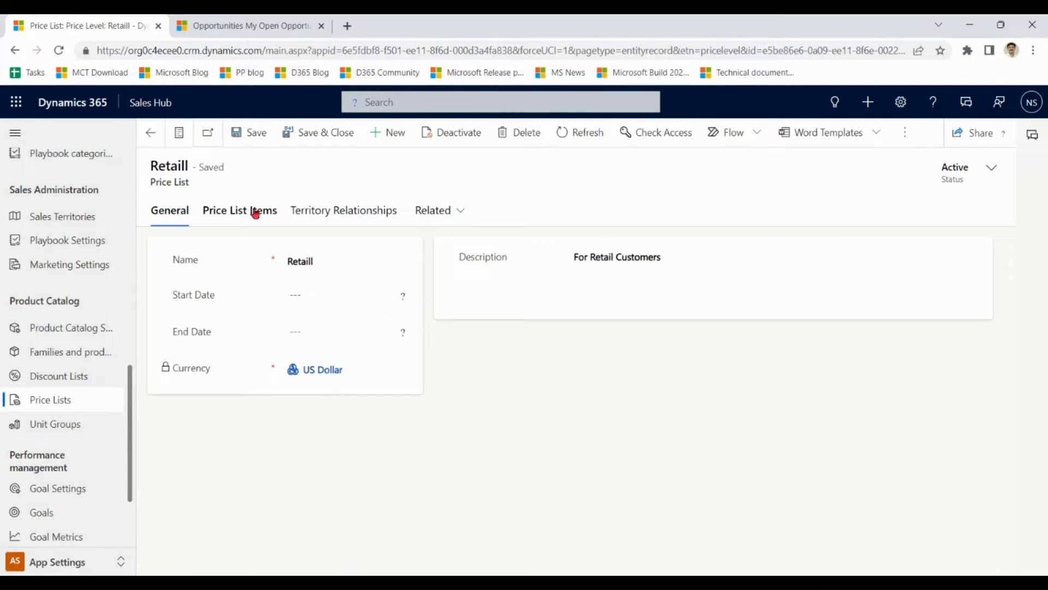
In the Retaill price list items, check that Banana per single unit costs $1.00.
{"action": "left_click", "coordinate": [234, 213]}
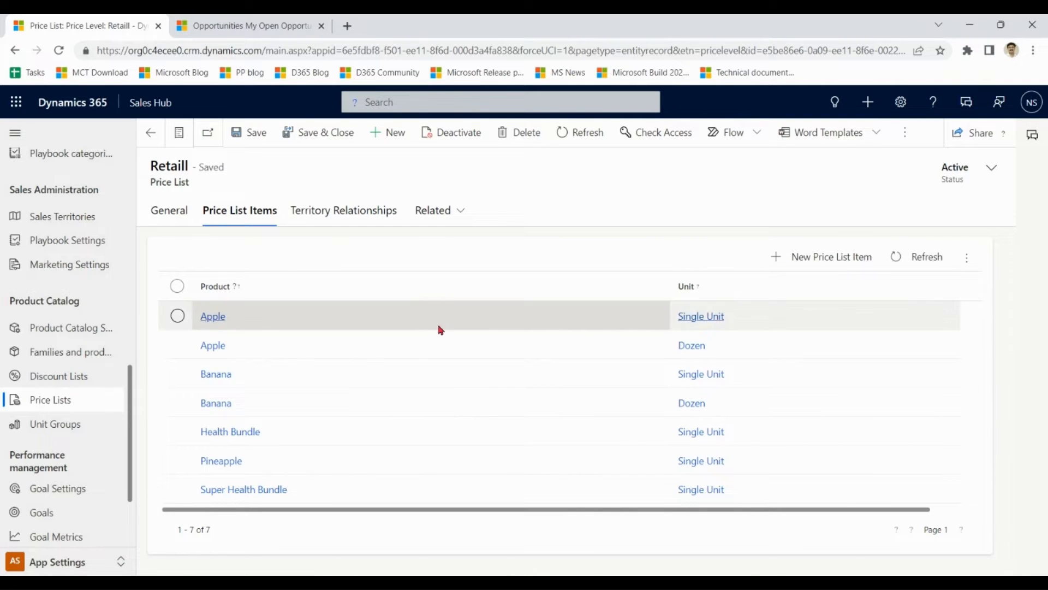
{"action": "double_click", "coordinate": [303, 385]}
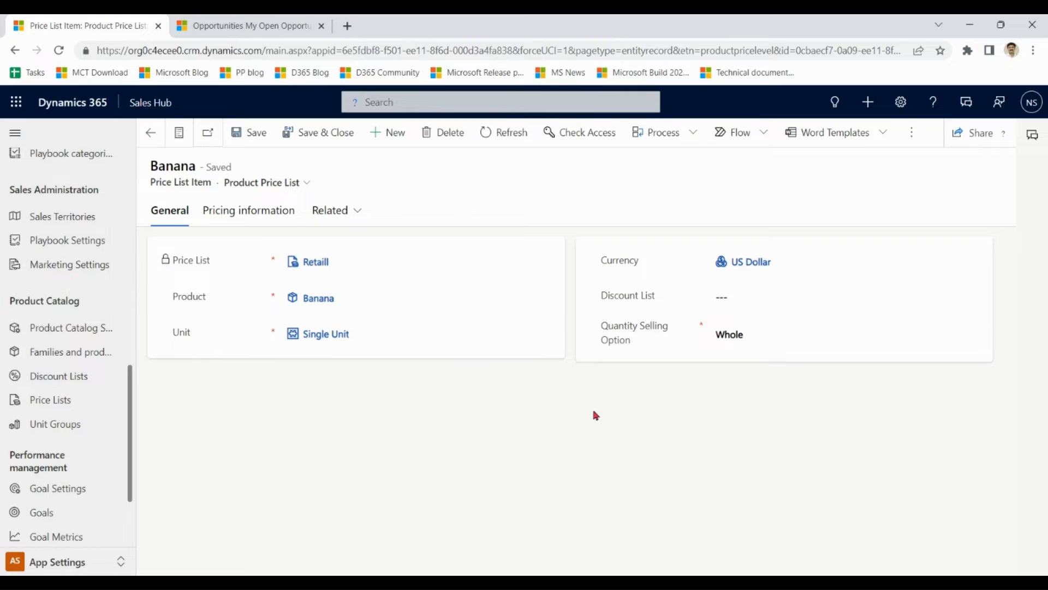
{"action": "left_click", "coordinate": [257, 213]}
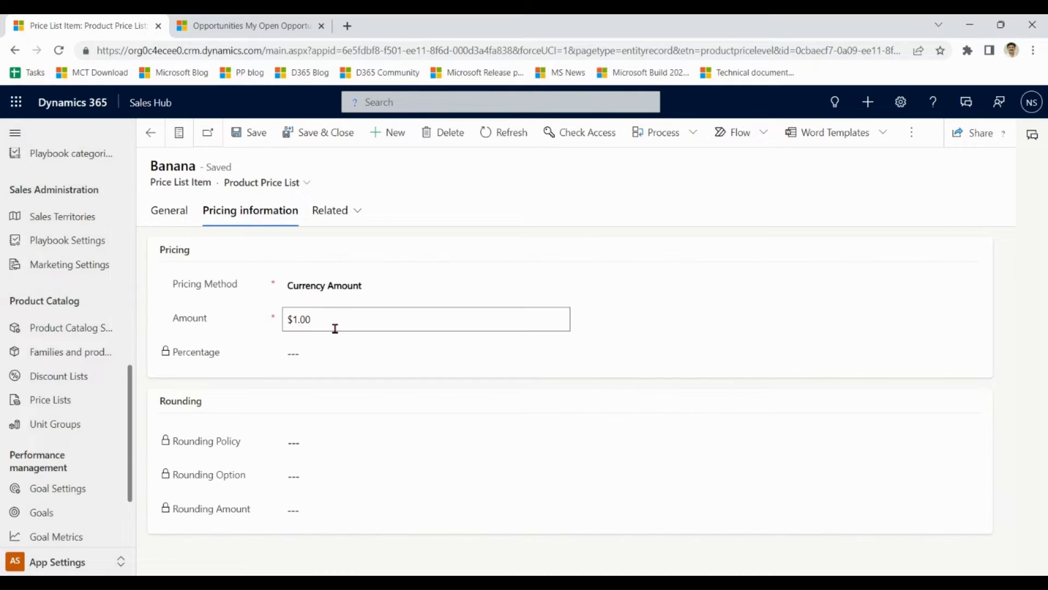
{"action": "left_click_drag", "start_coordinate": [335, 322], "coordinate": [283, 321]}
{"action": "left_click", "coordinate": [149, 138]}
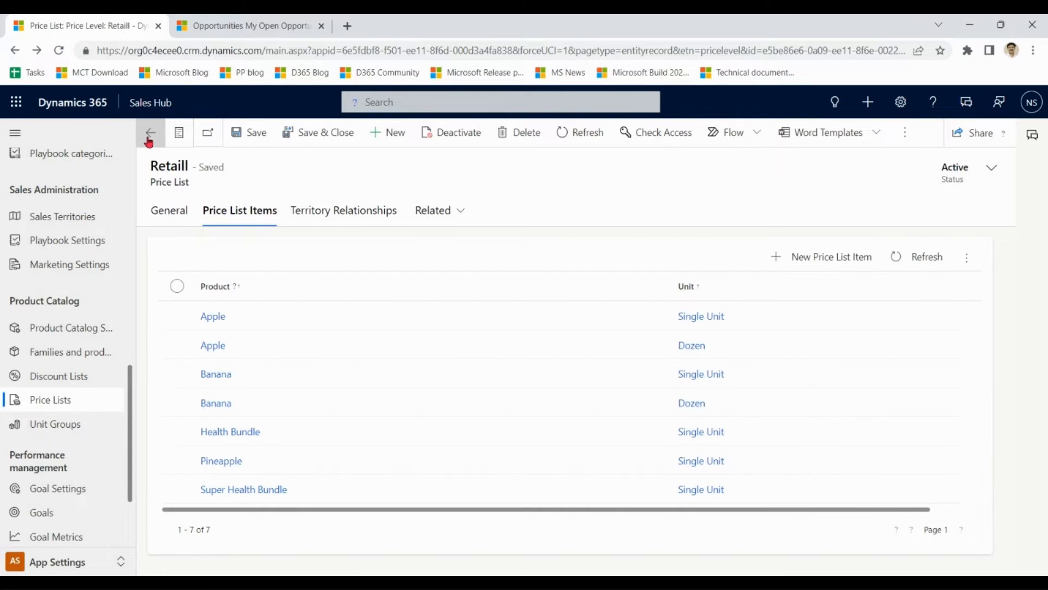
Check that Banana per dozen costs $12.00, then return to the Active Price Lists.
{"action": "double_click", "coordinate": [283, 403]}
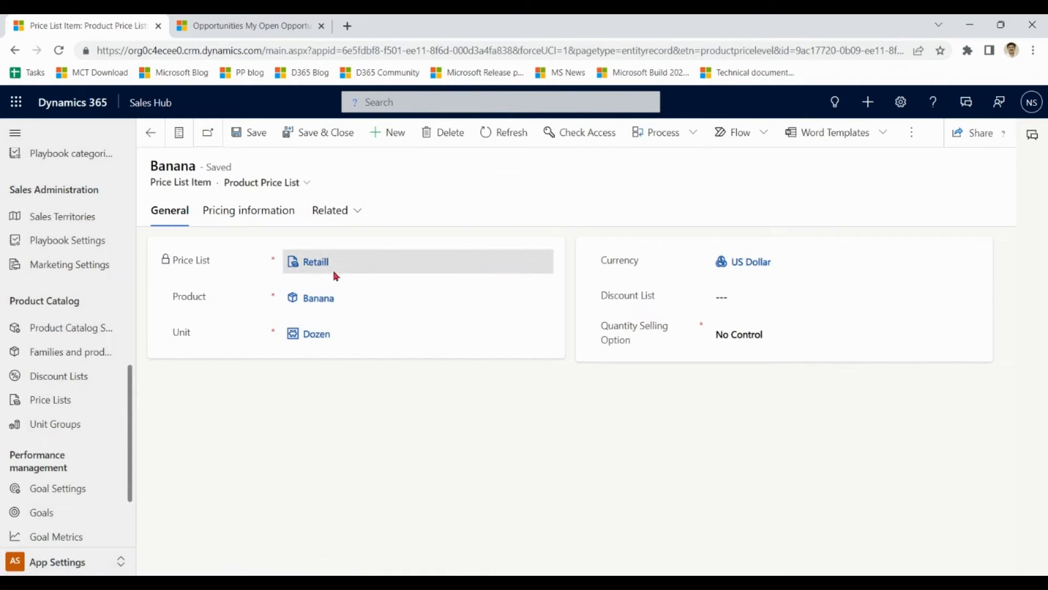
{"action": "left_click", "coordinate": [245, 213]}
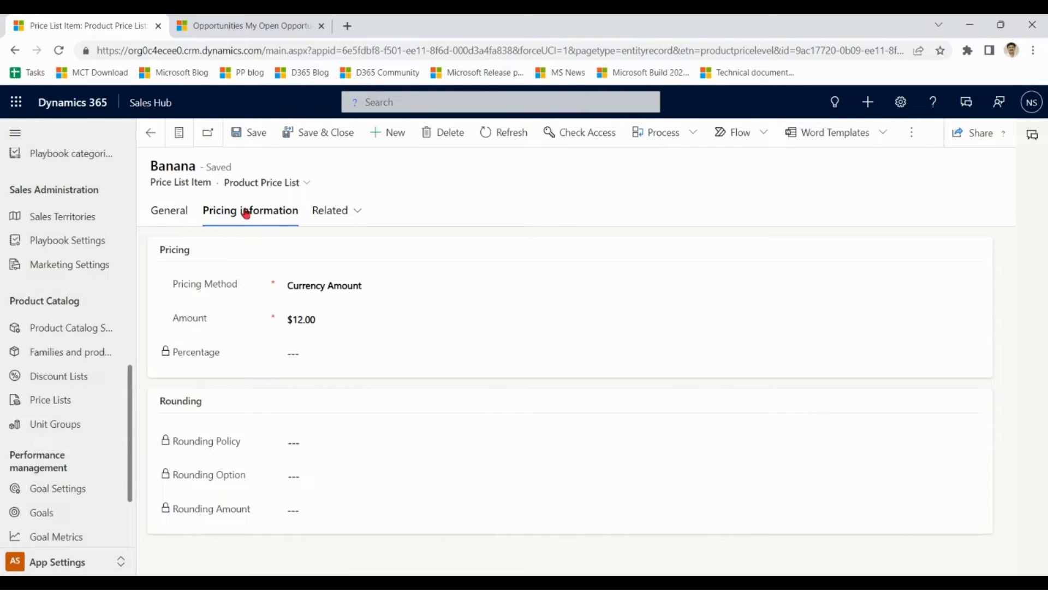
{"action": "left_click", "coordinate": [151, 139]}
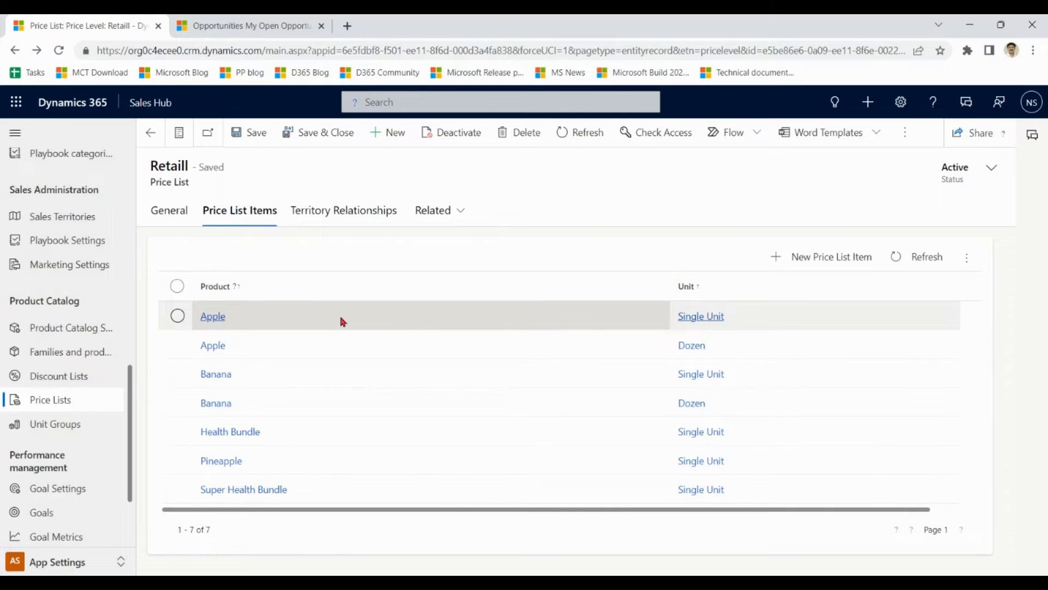
{"action": "left_click", "coordinate": [151, 138]}
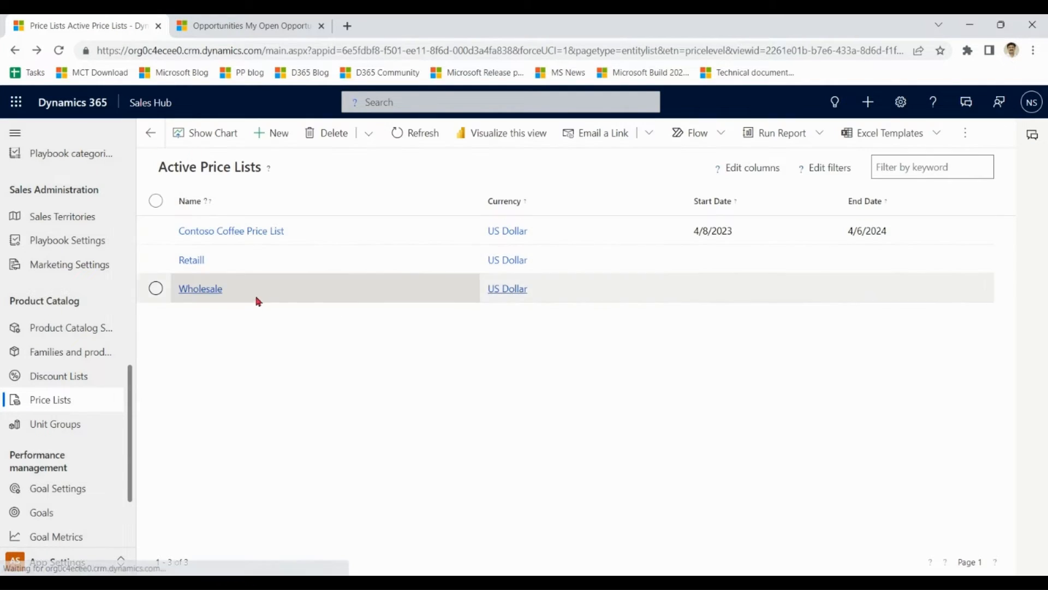
{"action": "double_click", "coordinate": [275, 294]}
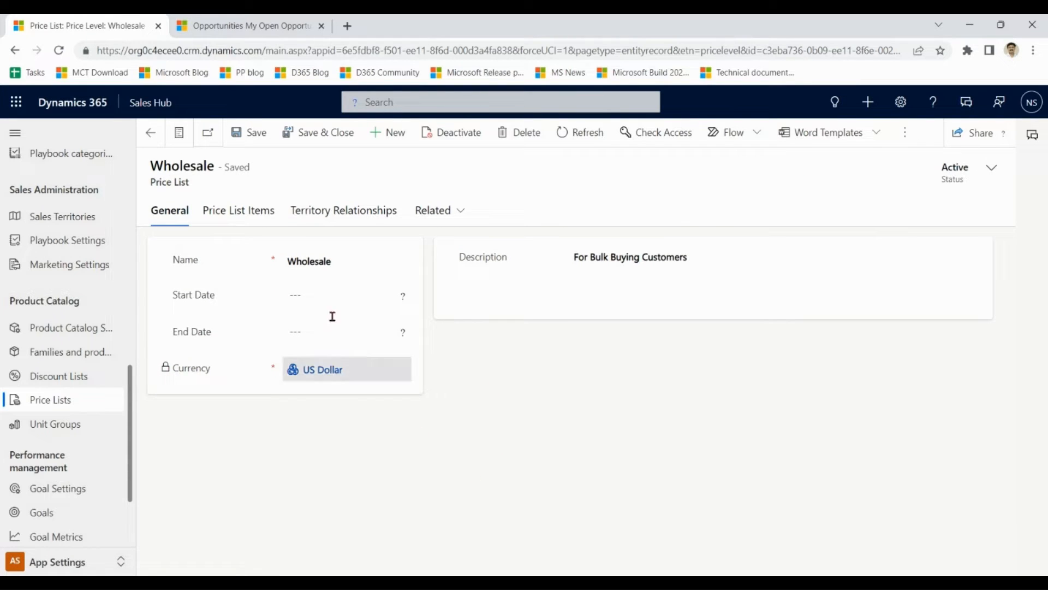
{"action": "left_click", "coordinate": [255, 213]}
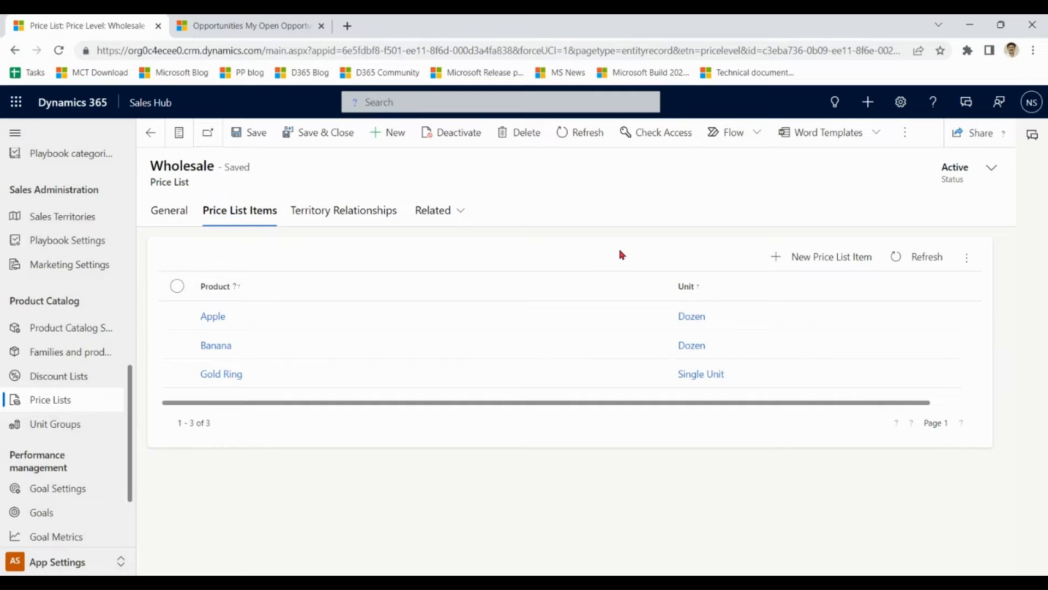
{"action": "double_click", "coordinate": [381, 348]}
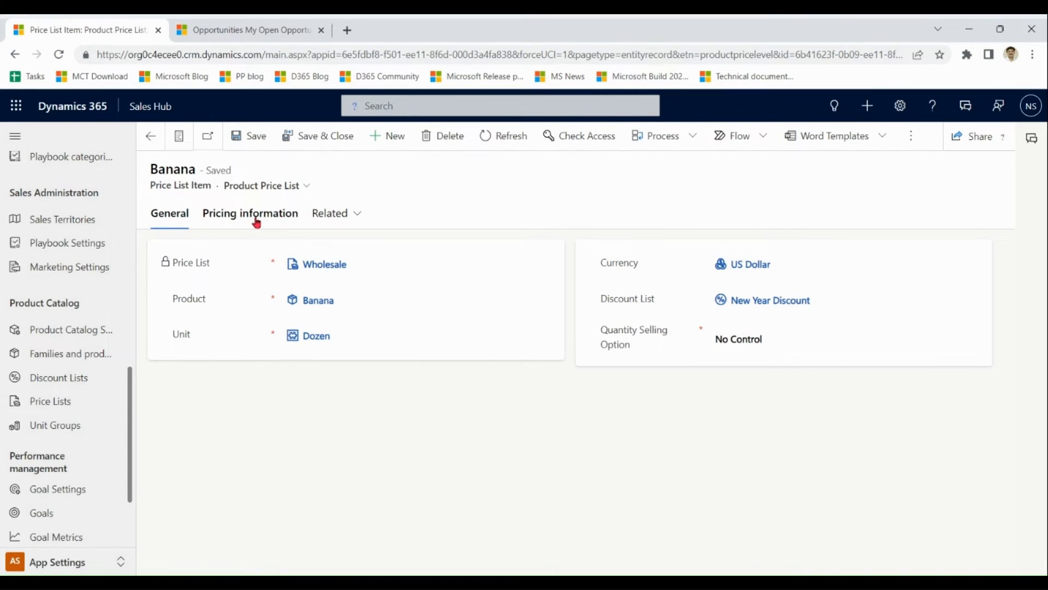
{"action": "left_click", "coordinate": [257, 222]}
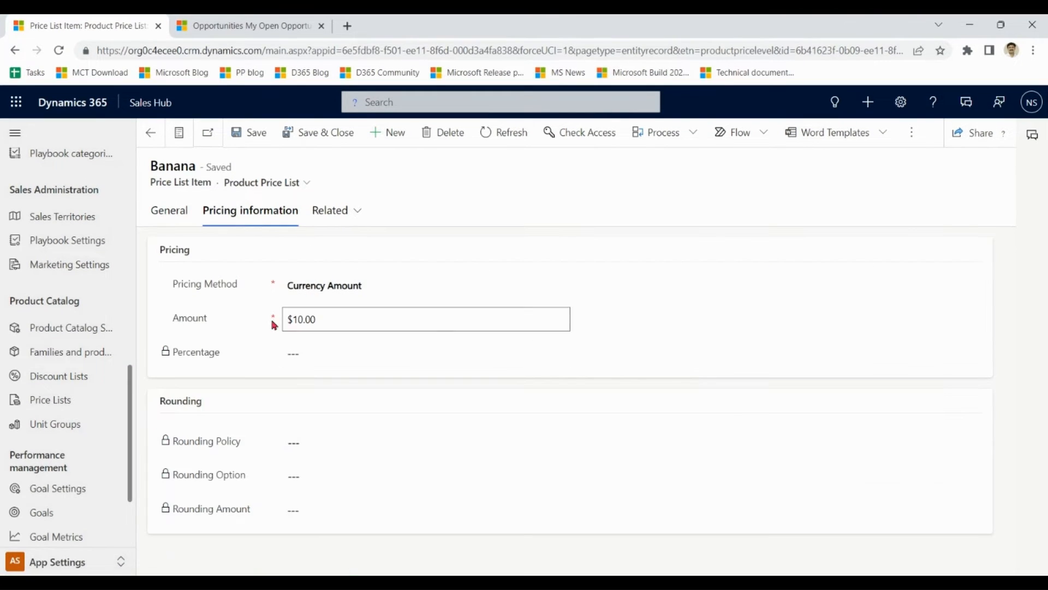
{"action": "left_click", "coordinate": [349, 317]}
{"action": "triple_click", "coordinate": [305, 317]}
{"action": "left_click", "coordinate": [359, 322]}
{"action": "left_click", "coordinate": [150, 134]}
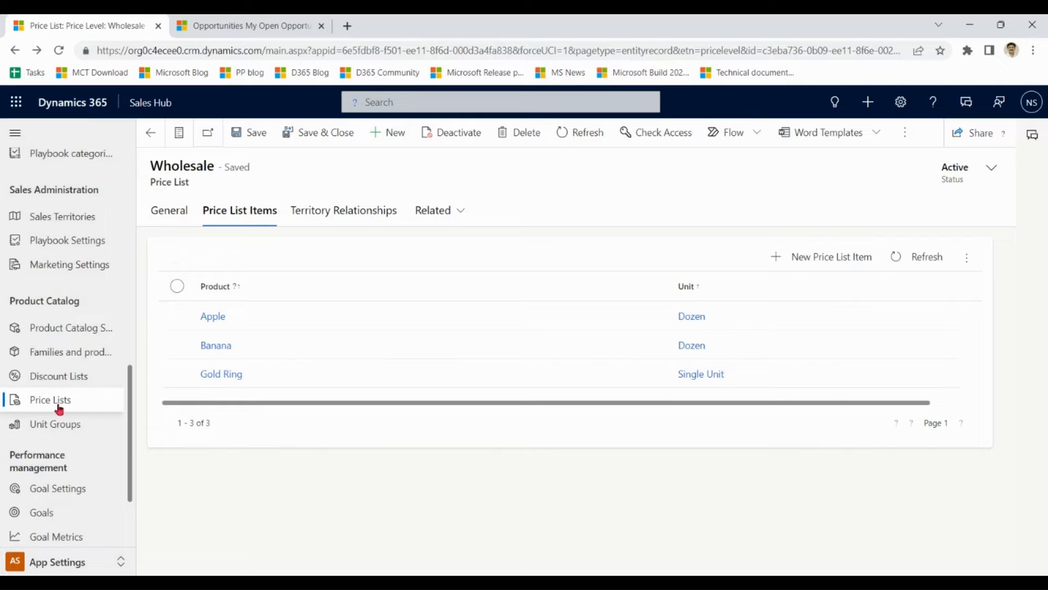
{"action": "left_click", "coordinate": [55, 402]}
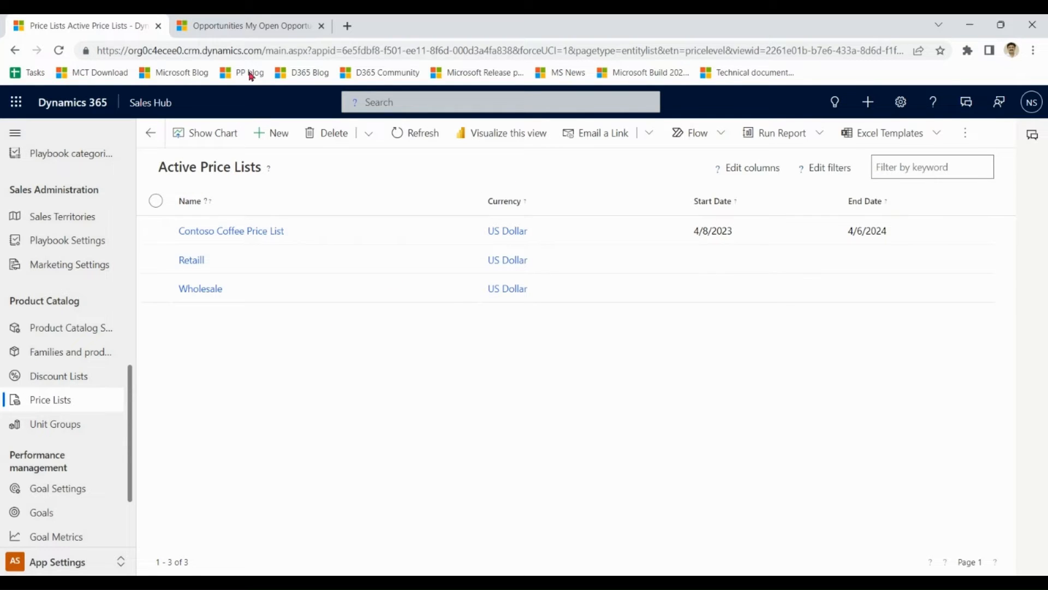
Create a new opportunity with topic 'A Test Opp', save it, and view its Products section.
{"action": "left_click", "coordinate": [272, 27]}
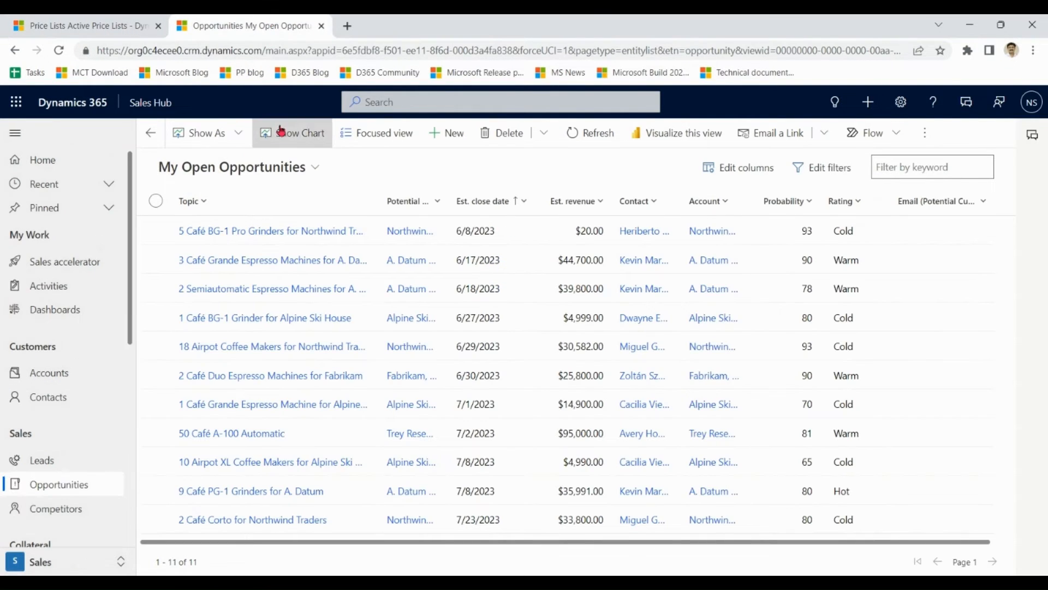
{"action": "left_click", "coordinate": [445, 136]}
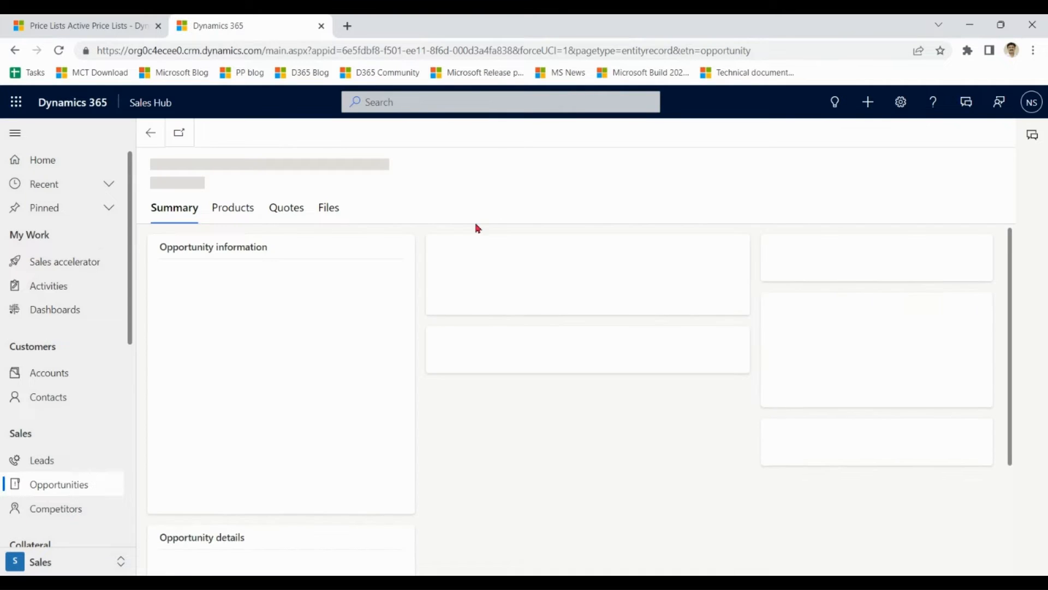
{"action": "type", "text": "A Tst"}
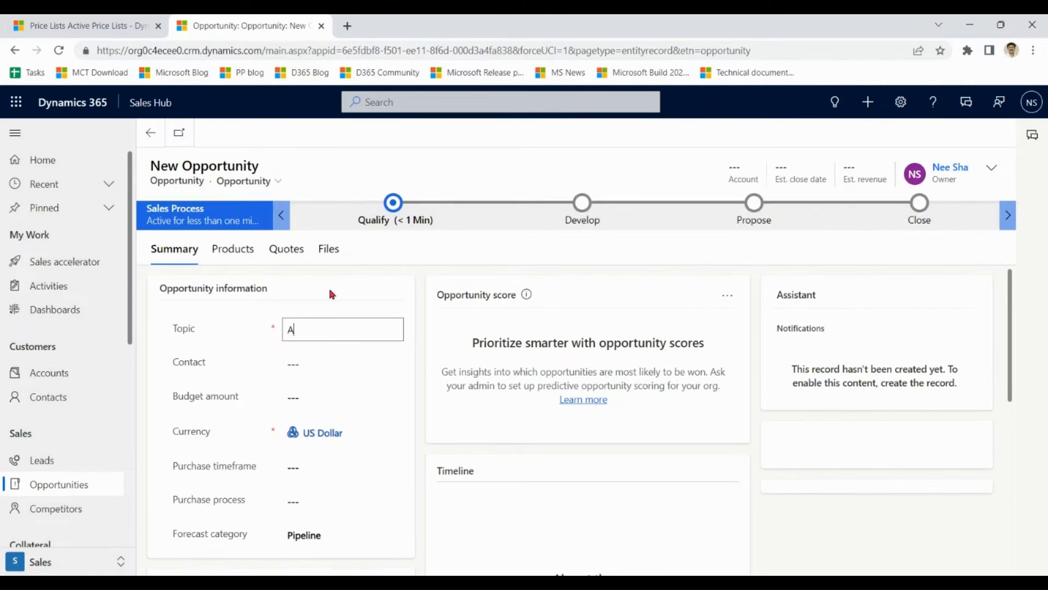
{"action": "key", "text": "BackSpace"}
{"action": "key", "text": "BackSpace"}
{"action": "type", "text": "e"}
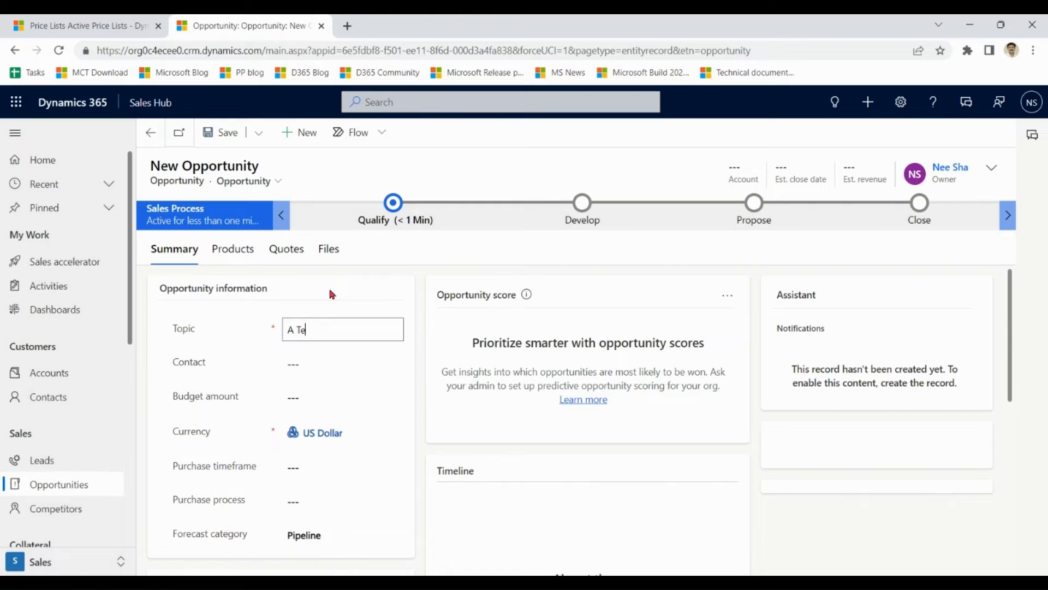
{"action": "type", "text": "st Opp"}
{"action": "left_click", "coordinate": [220, 132]}
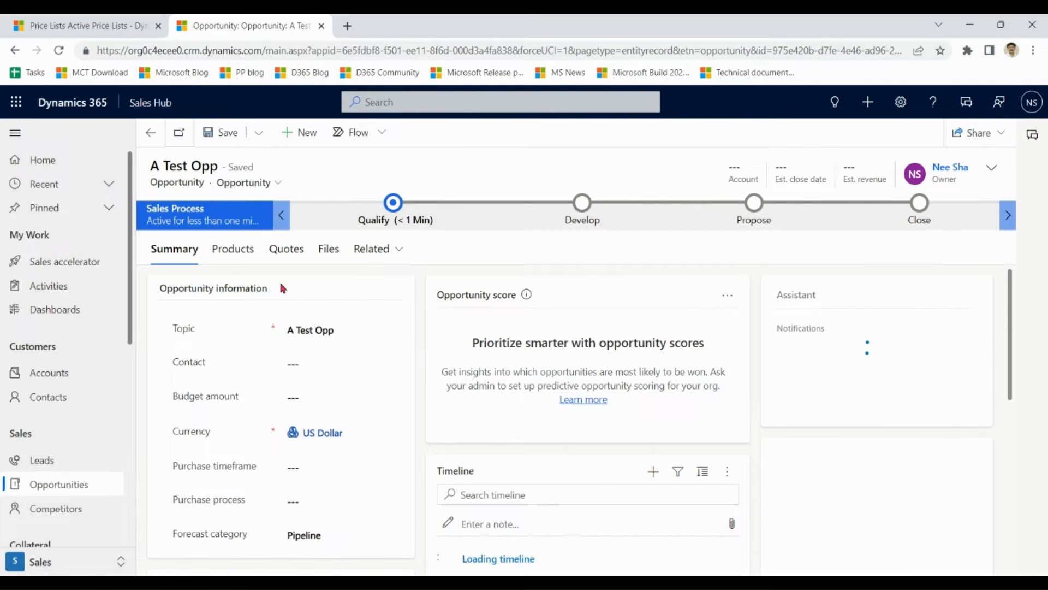
{"action": "left_click", "coordinate": [243, 253]}
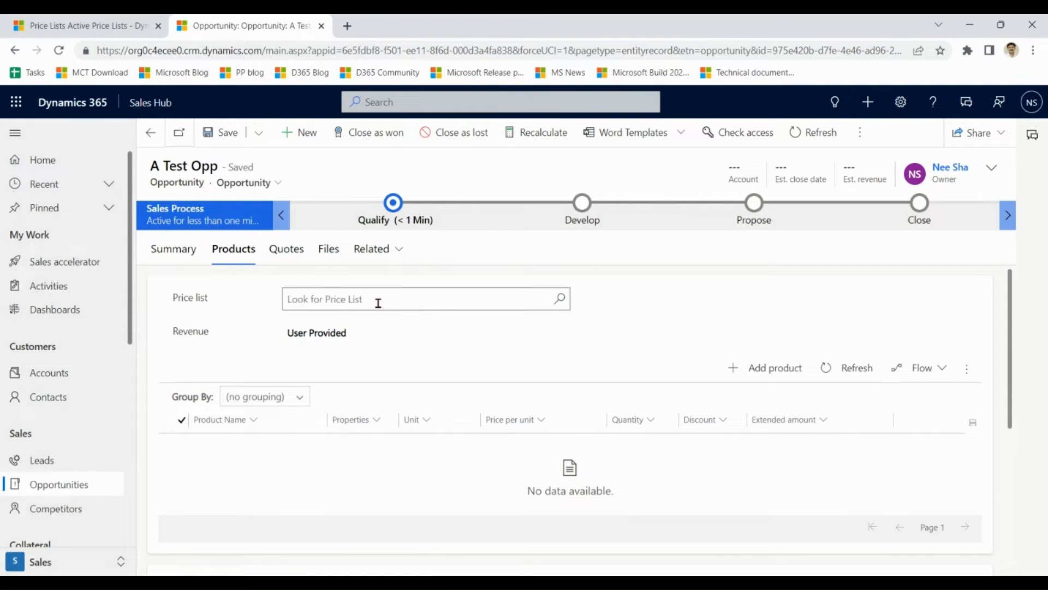
Choose the Retaill price list and System Calculated revenue for A Test Opp, then save.
{"action": "left_click", "coordinate": [373, 305]}
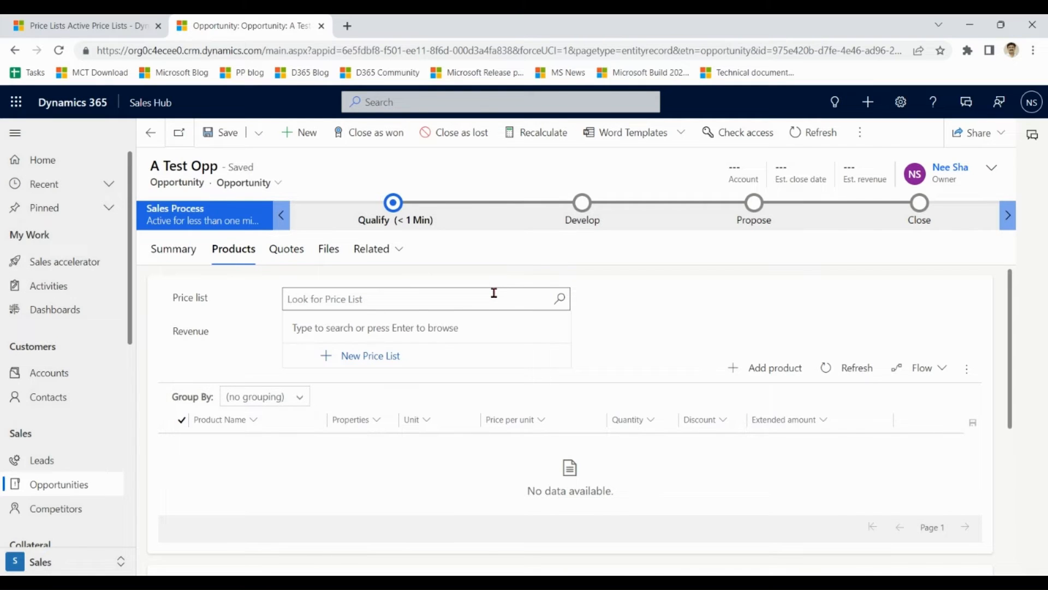
{"action": "type", "text": "reta"}
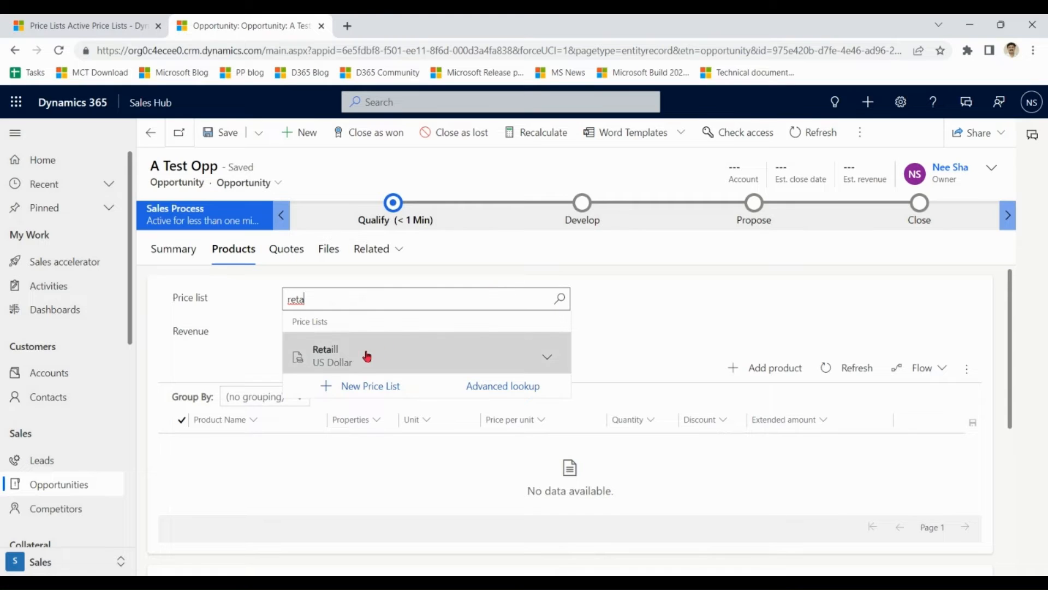
{"action": "left_click", "coordinate": [365, 353]}
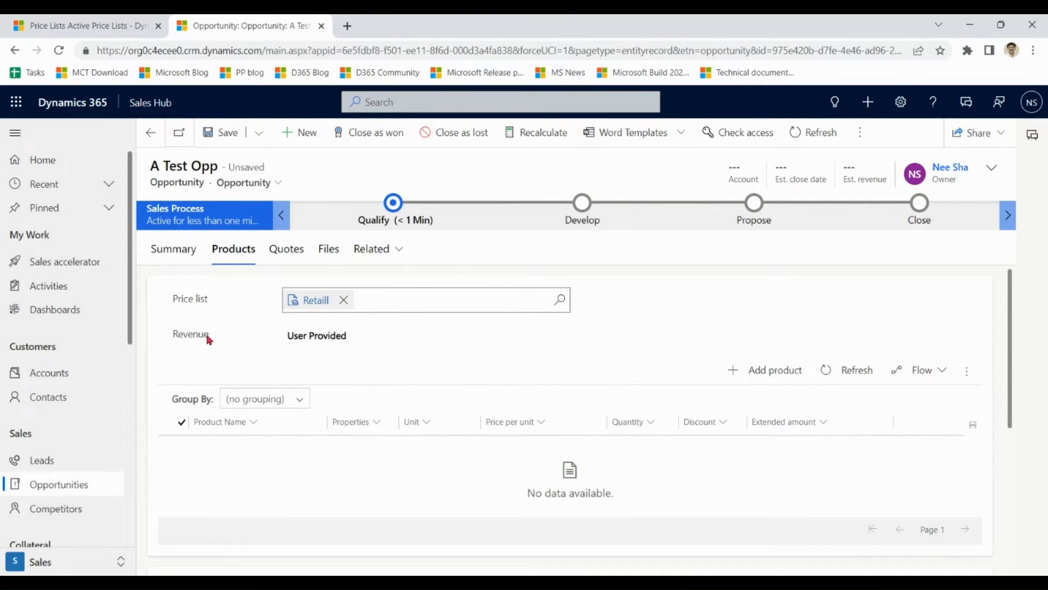
{"action": "left_click", "coordinate": [334, 341]}
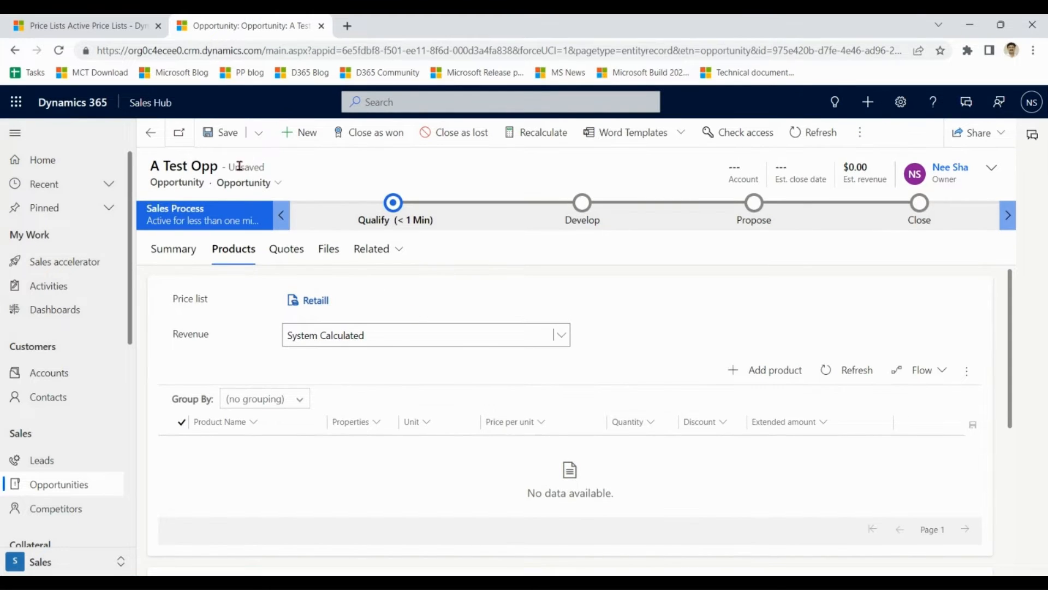
{"action": "left_click", "coordinate": [225, 136]}
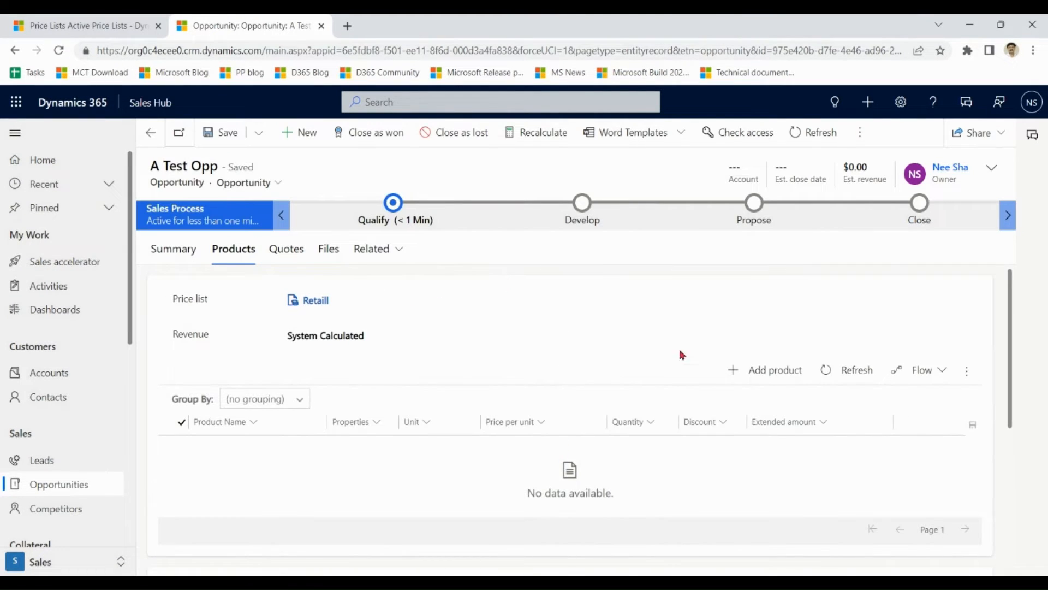
Close the empty Quick Create: Opportunity Product form without adding anything, and return to Active Price Lists.
{"action": "left_click", "coordinate": [773, 372]}
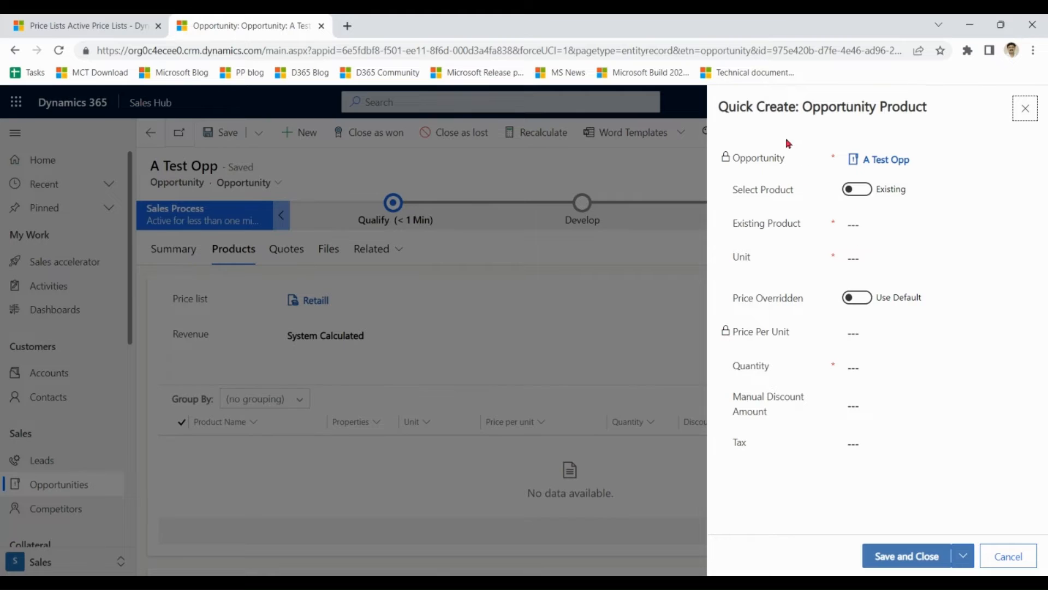
{"action": "left_click_drag", "start_coordinate": [718, 108], "coordinate": [944, 117]}
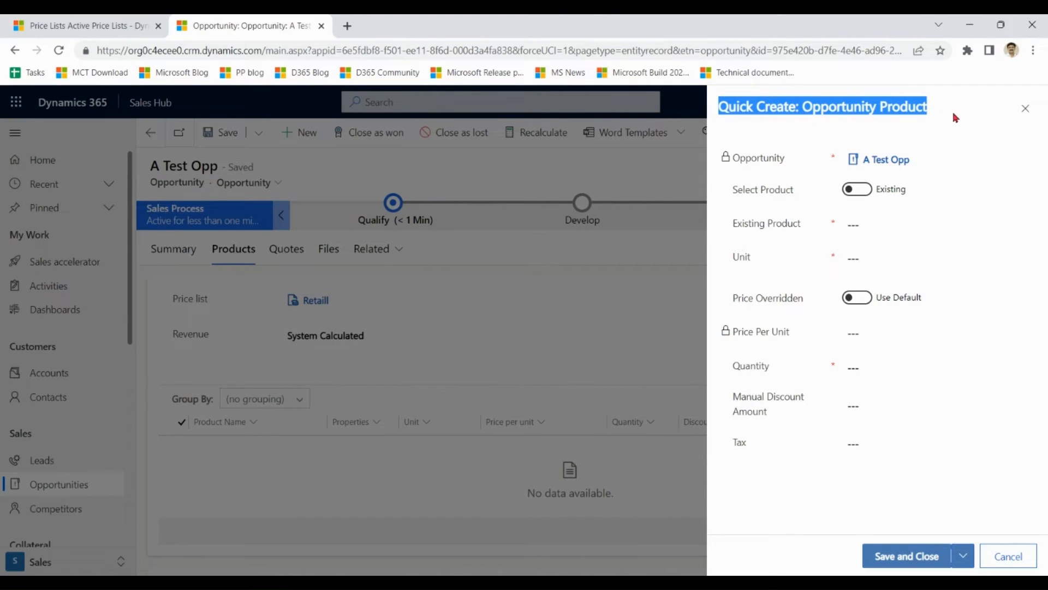
{"action": "left_click", "coordinate": [956, 118]}
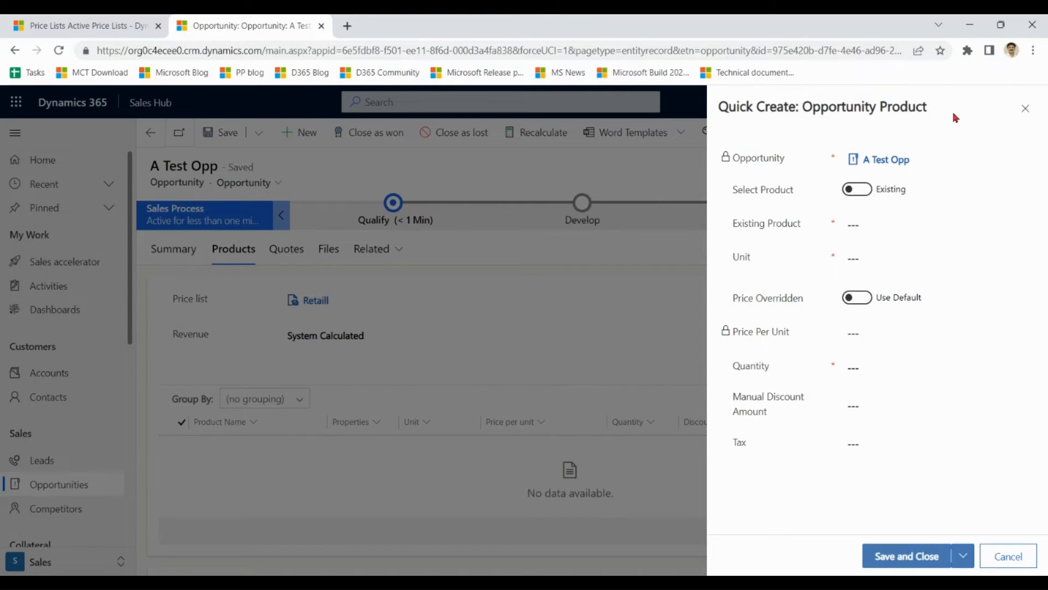
{"action": "left_click", "coordinate": [1026, 108]}
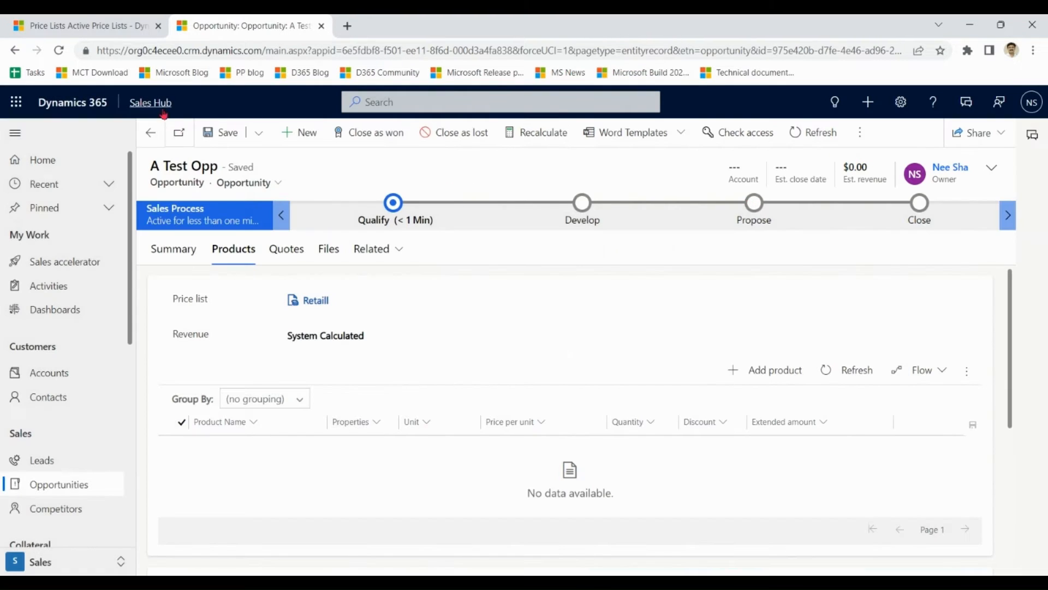
{"action": "left_click", "coordinate": [87, 22]}
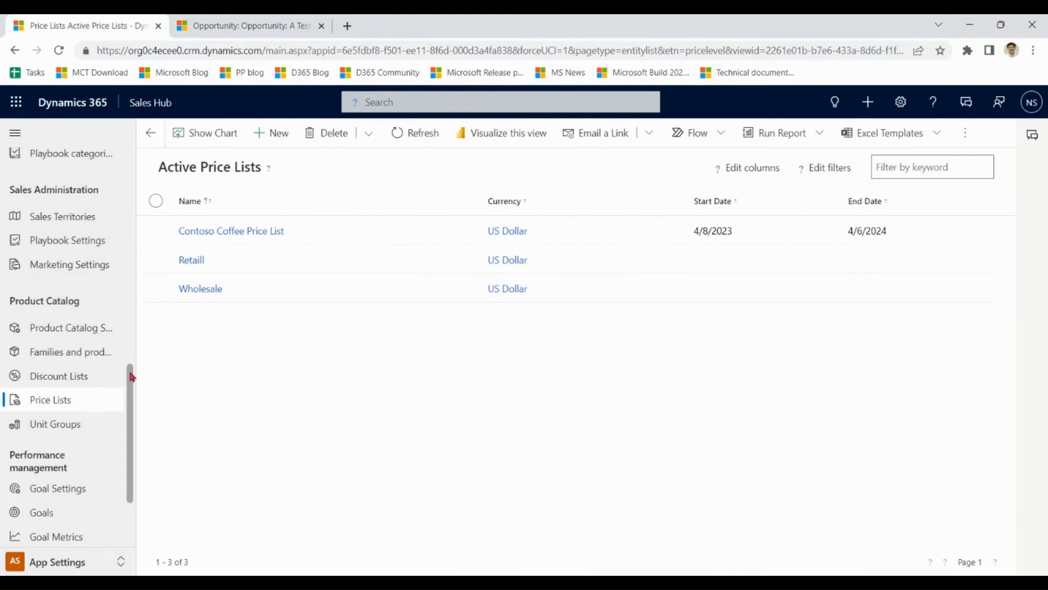
Enable 'Enhanced experience for adding products' in Product Catalog Settings, save, and return to A Test Opp.
{"action": "left_click", "coordinate": [86, 331]}
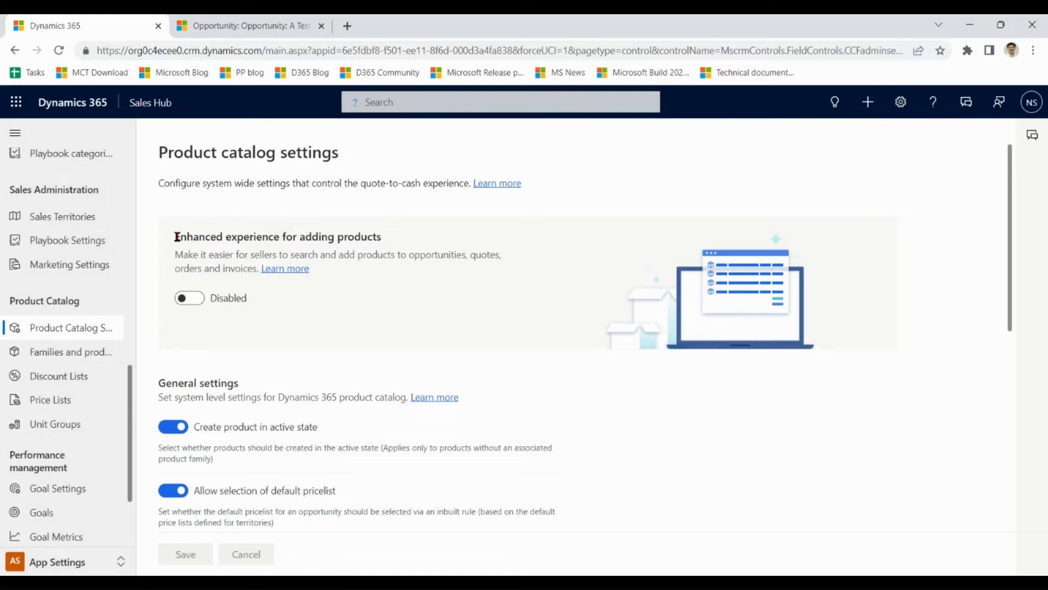
{"action": "left_click_drag", "start_coordinate": [177, 237], "coordinate": [385, 237]}
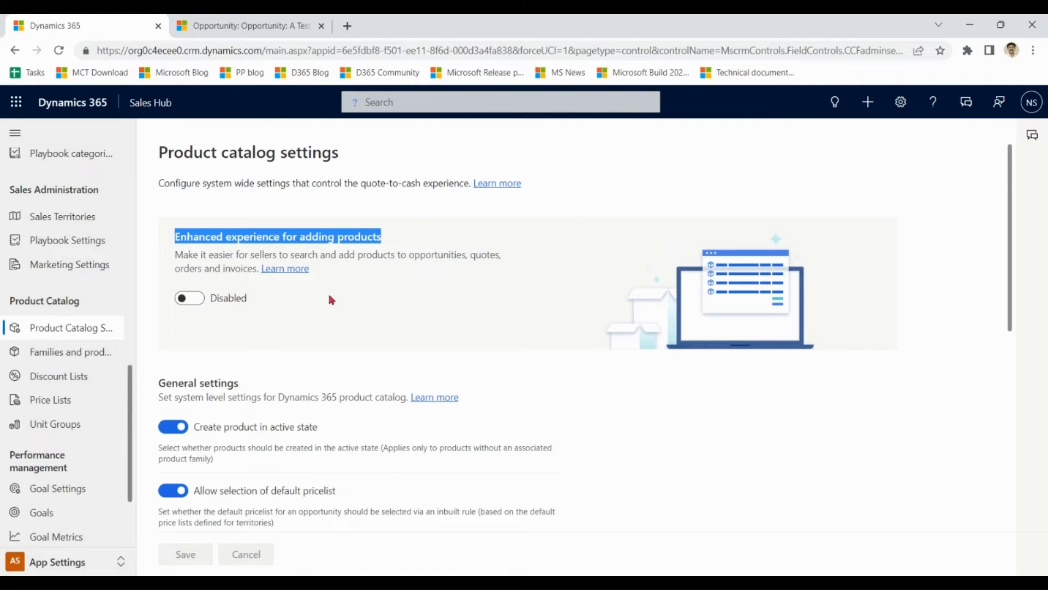
{"action": "left_click", "coordinate": [202, 305]}
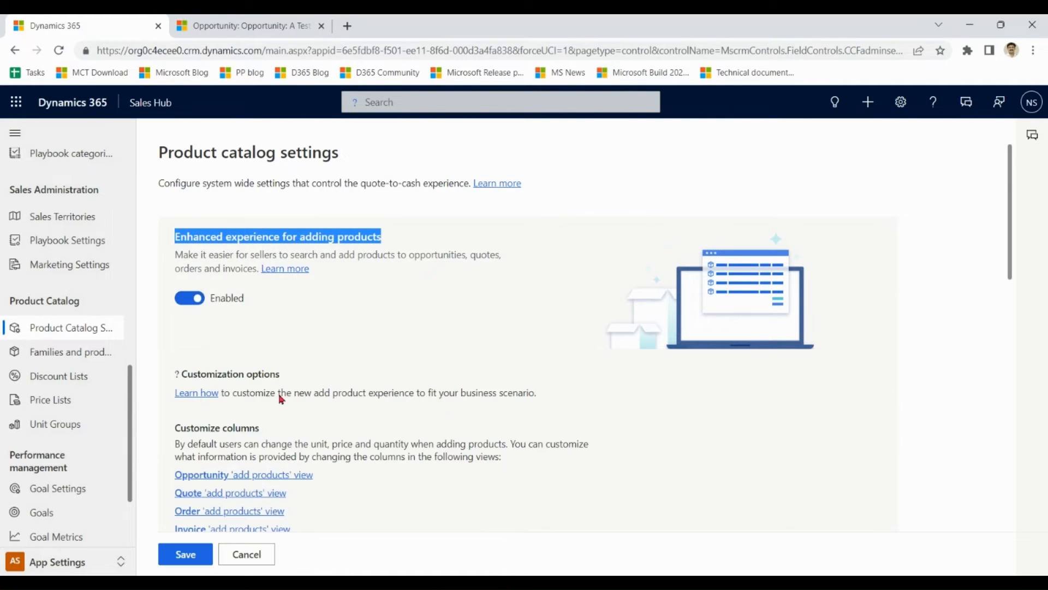
{"action": "left_click", "coordinate": [195, 555]}
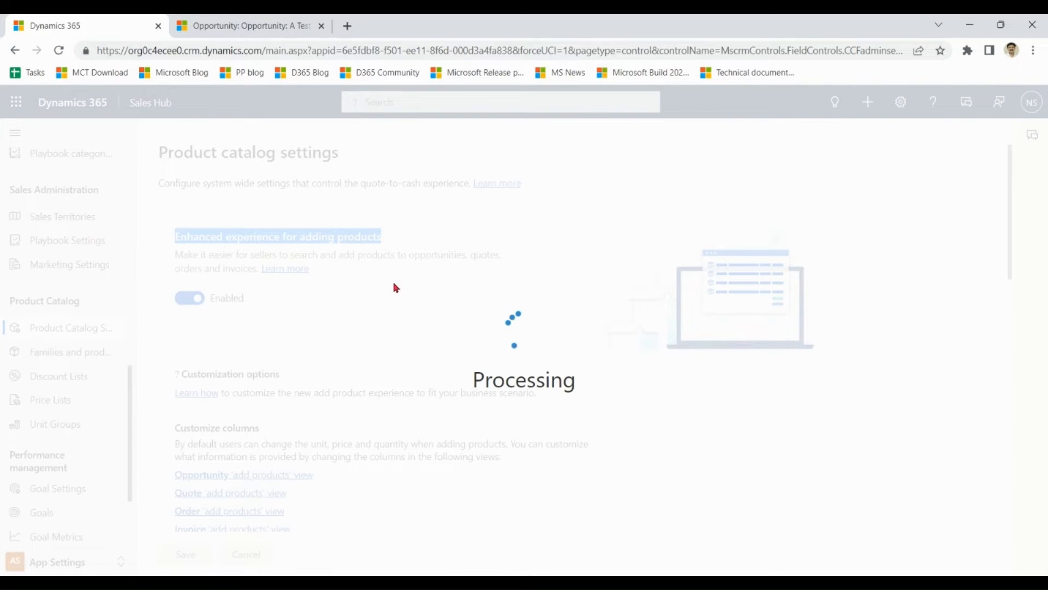
{"action": "left_click", "coordinate": [303, 27]}
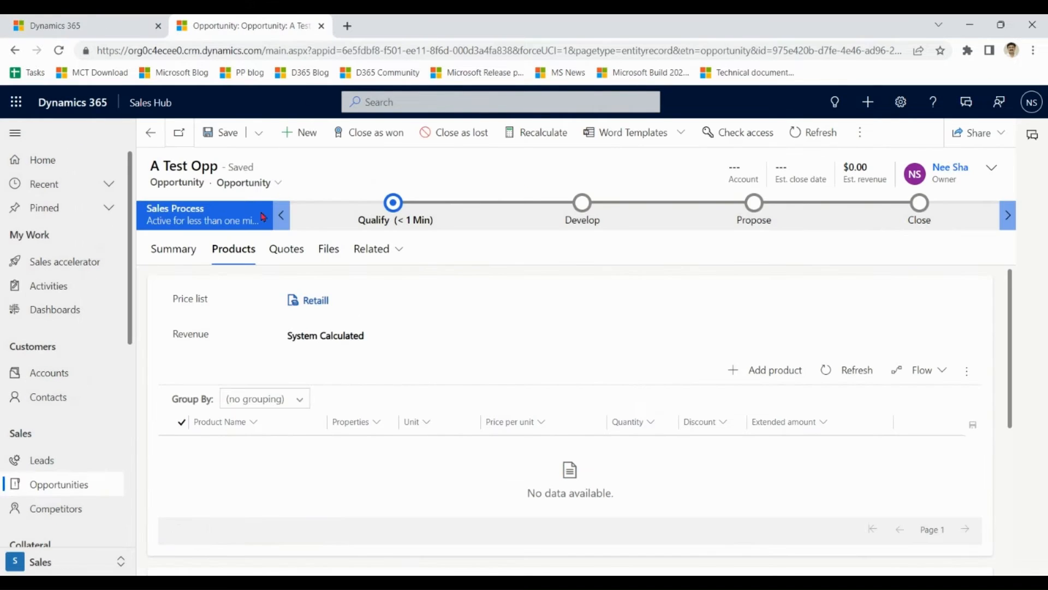
Open the A Test Opp opportunity and show its Products section.
{"action": "left_click", "coordinate": [66, 487]}
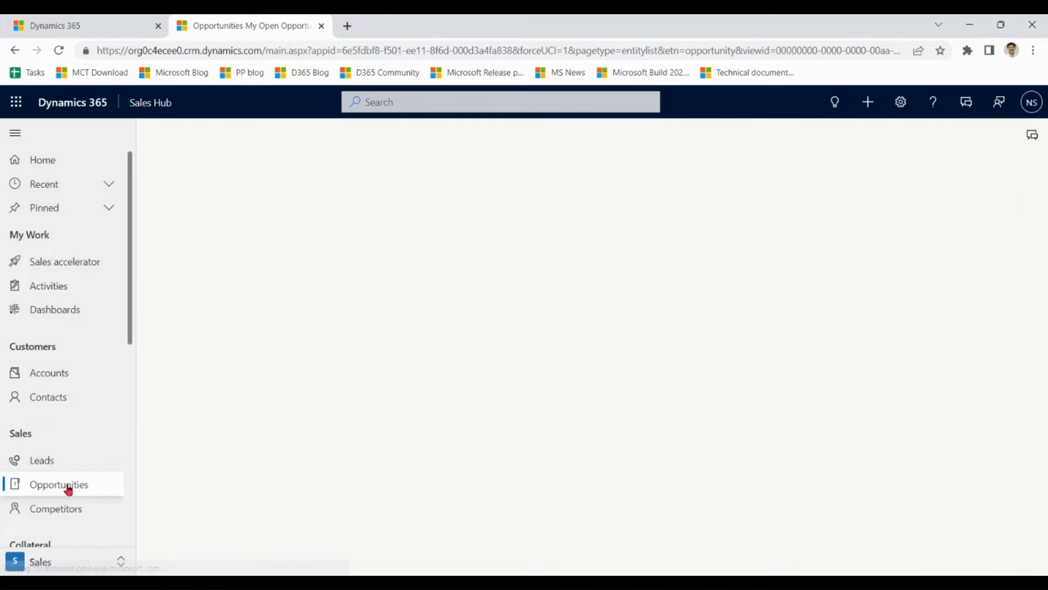
{"action": "left_click", "coordinate": [280, 232]}
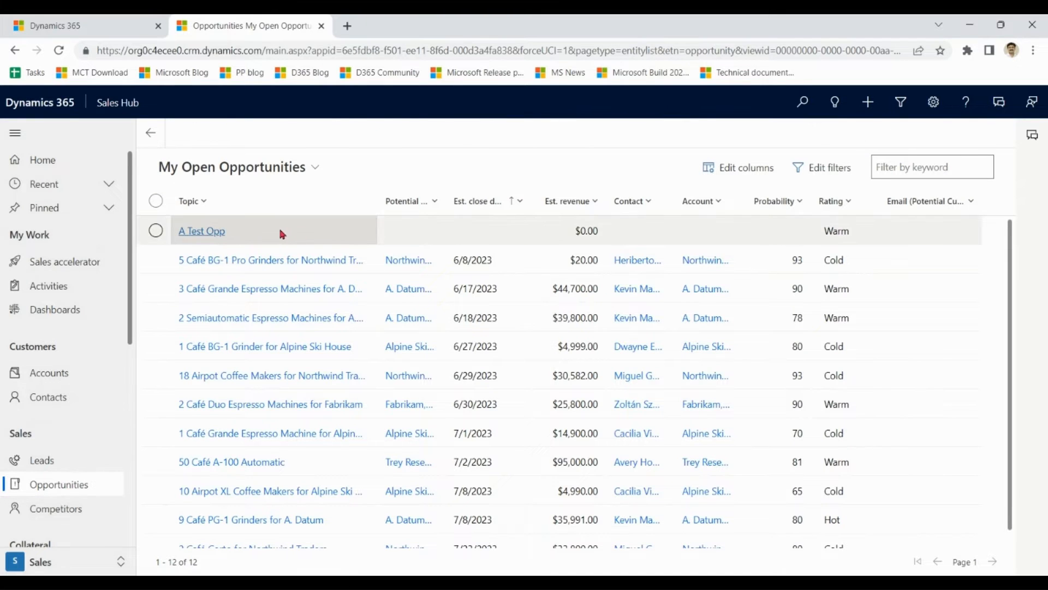
{"action": "left_click", "coordinate": [225, 235]}
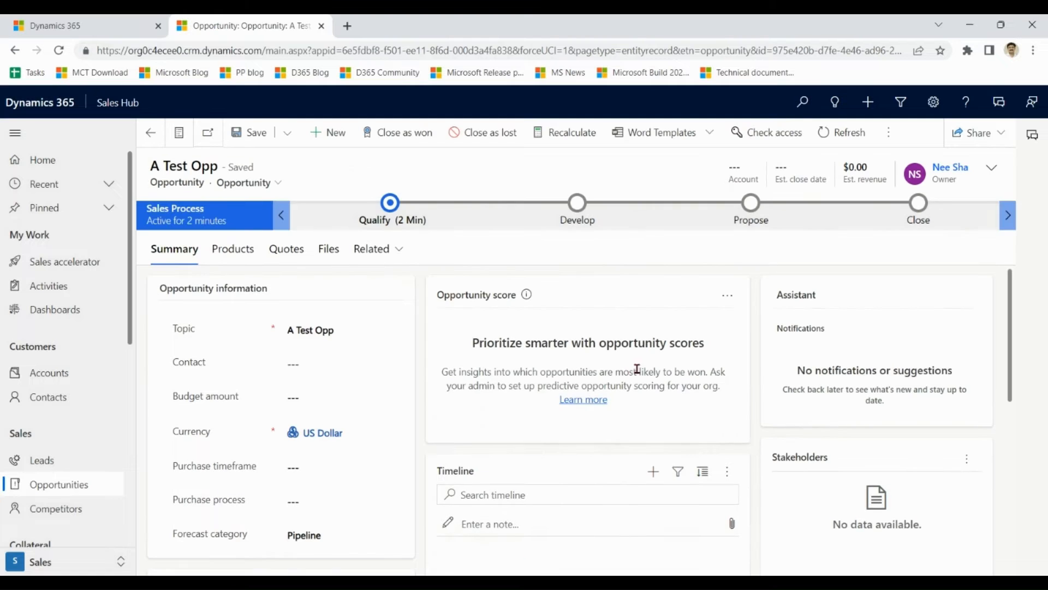
{"action": "left_click", "coordinate": [235, 250]}
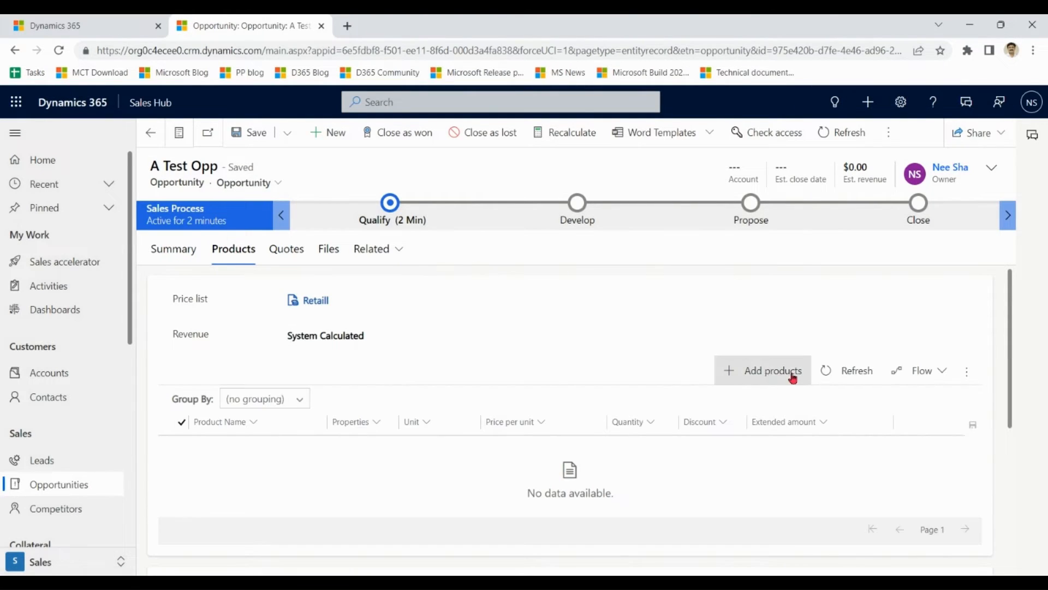
Add one Single Unit each of Apple and Banana to A Test Opp, for $4.00 estimated revenue.
{"action": "left_click", "coordinate": [764, 379]}
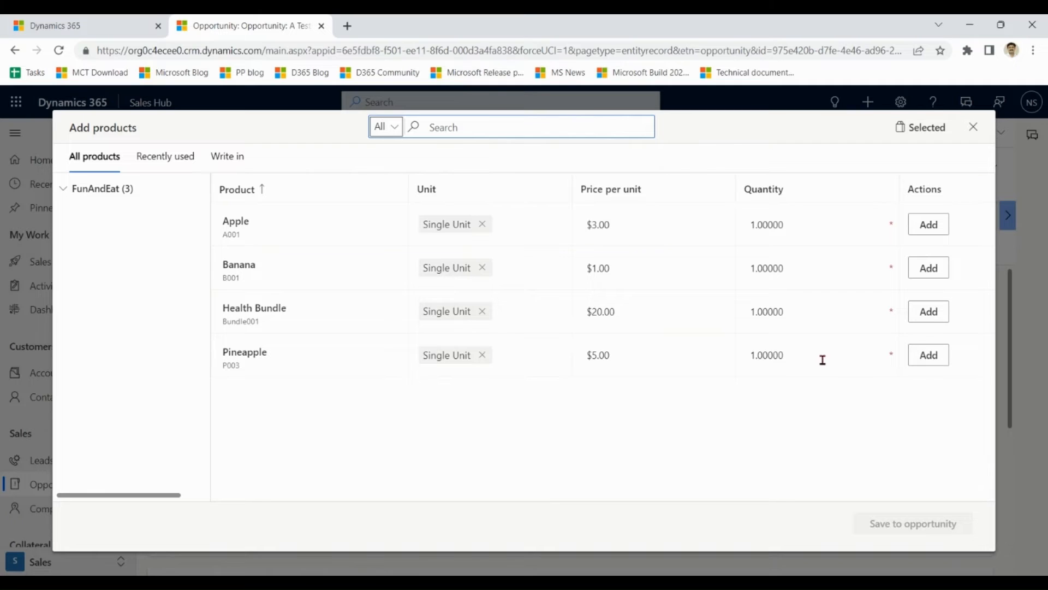
{"action": "left_click", "coordinate": [942, 226]}
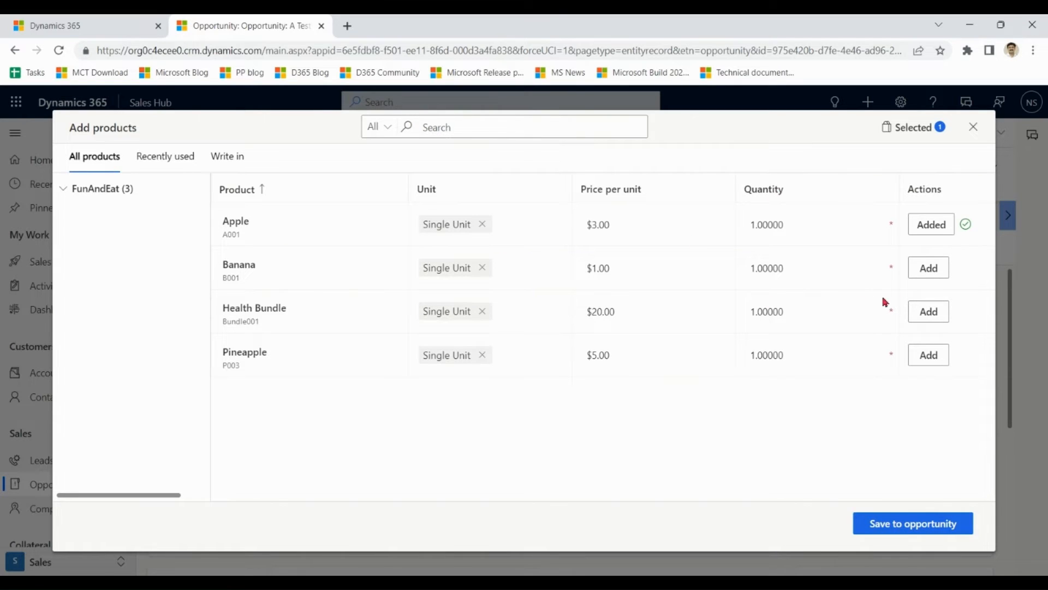
{"action": "left_click", "coordinate": [923, 271]}
{"action": "left_click", "coordinate": [899, 527]}
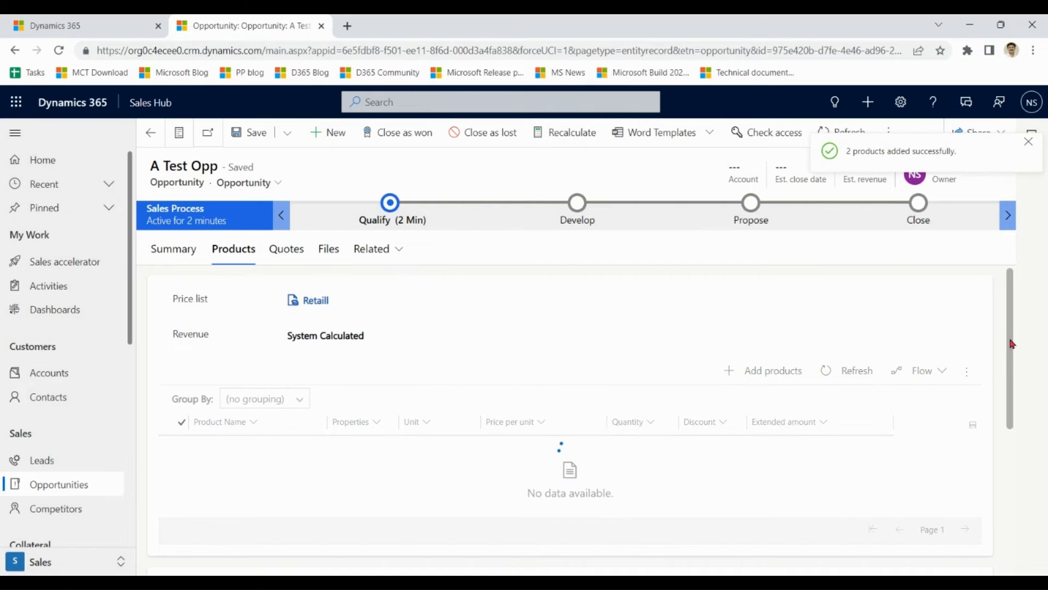
{"action": "left_click_drag", "start_coordinate": [1011, 342], "coordinate": [1013, 391]}
{"action": "mouse_move", "coordinate": [1013, 393]}
{"action": "left_mouse_down"}
{"action": "mouse_move", "coordinate": [1010, 306]}
{"action": "mouse_move", "coordinate": [1011, 374]}
{"action": "left_mouse_up"}
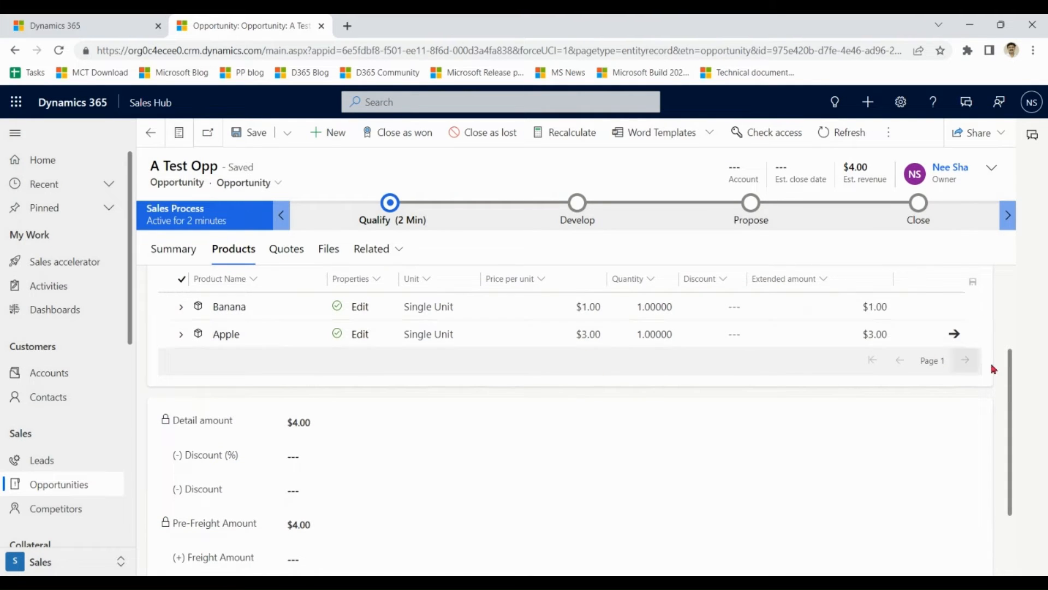
{"action": "left_click_drag", "start_coordinate": [1010, 380], "coordinate": [1009, 282]}
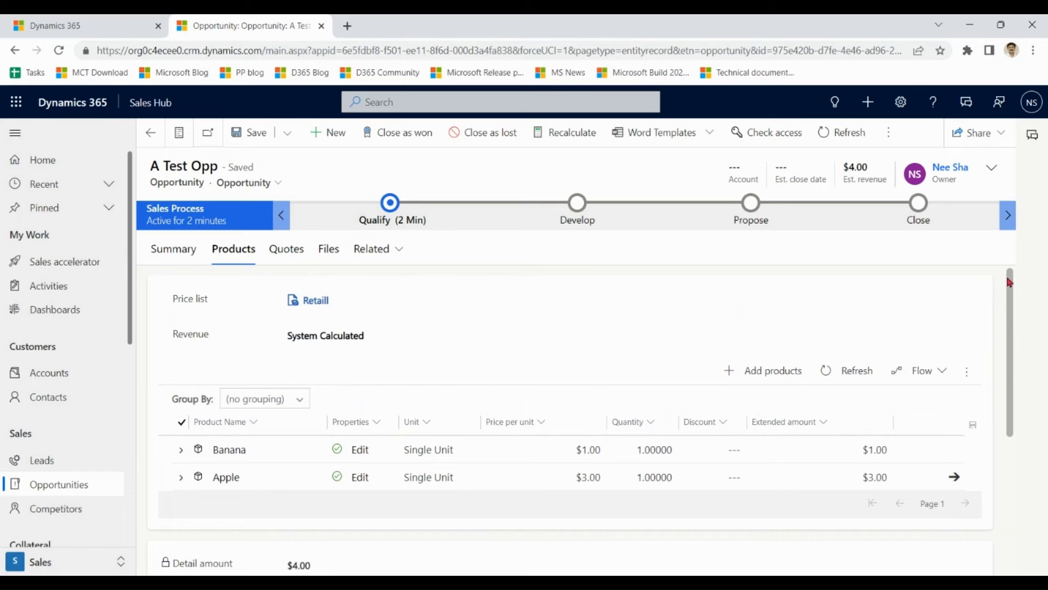
Reopen Add products, browse the FunAndEat and Food families and Recently used, then select Write in.
{"action": "left_click", "coordinate": [753, 376]}
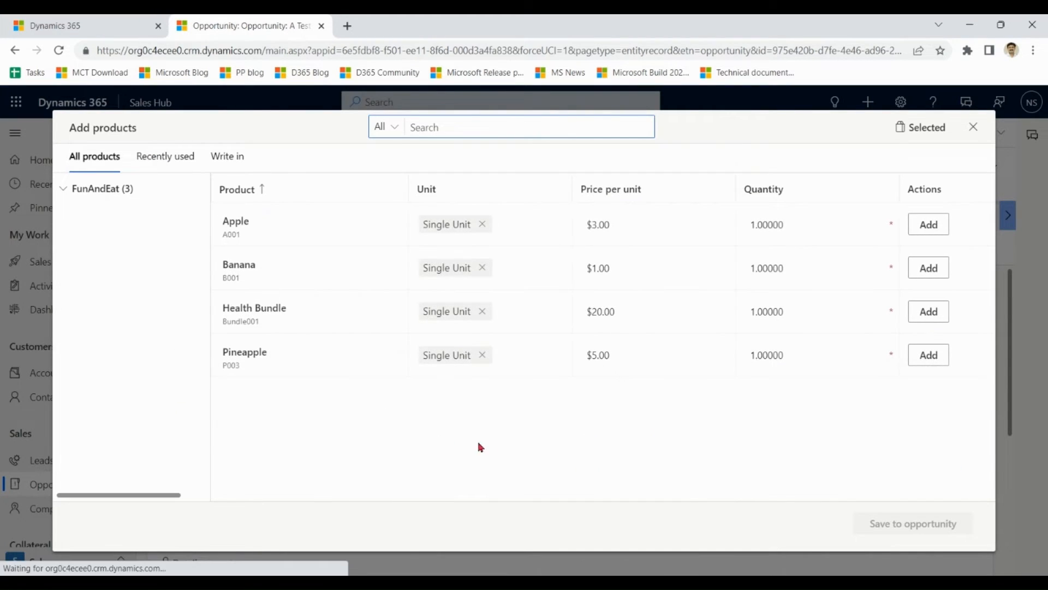
{"action": "left_click", "coordinate": [67, 203]}
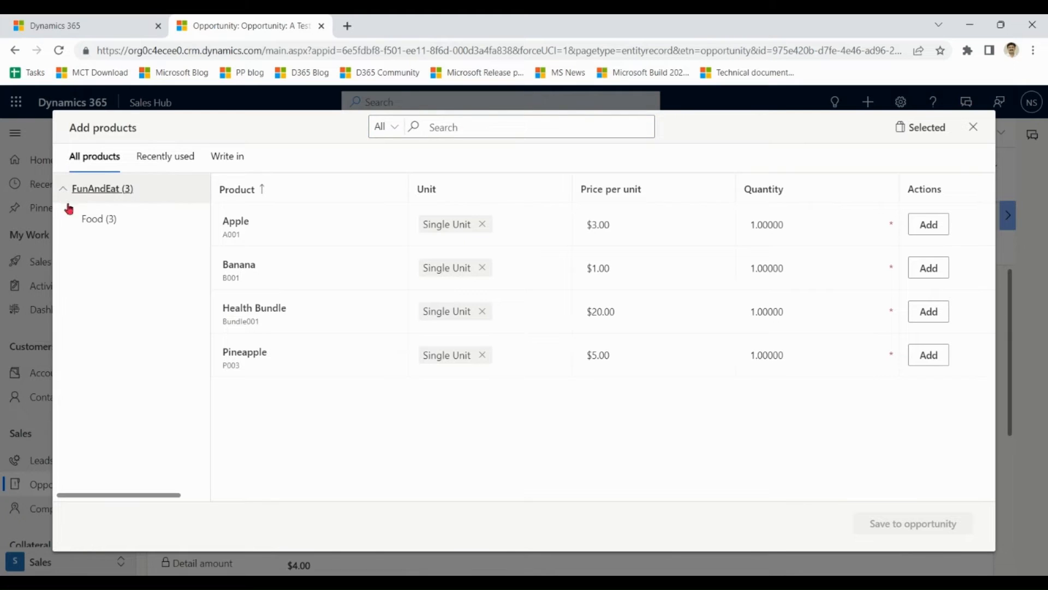
{"action": "left_click", "coordinate": [99, 220]}
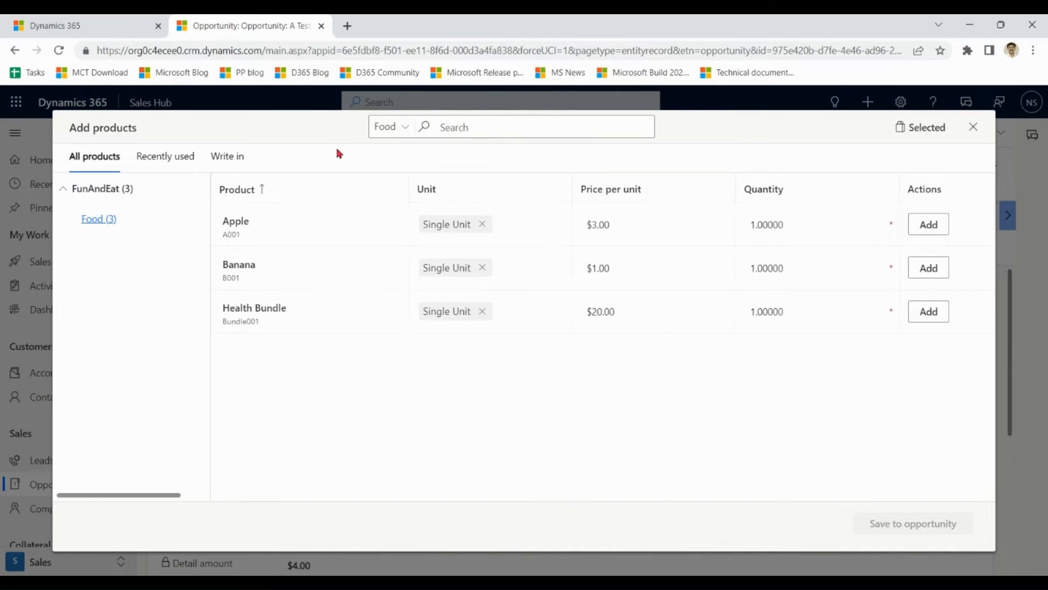
{"action": "left_click", "coordinate": [111, 190]}
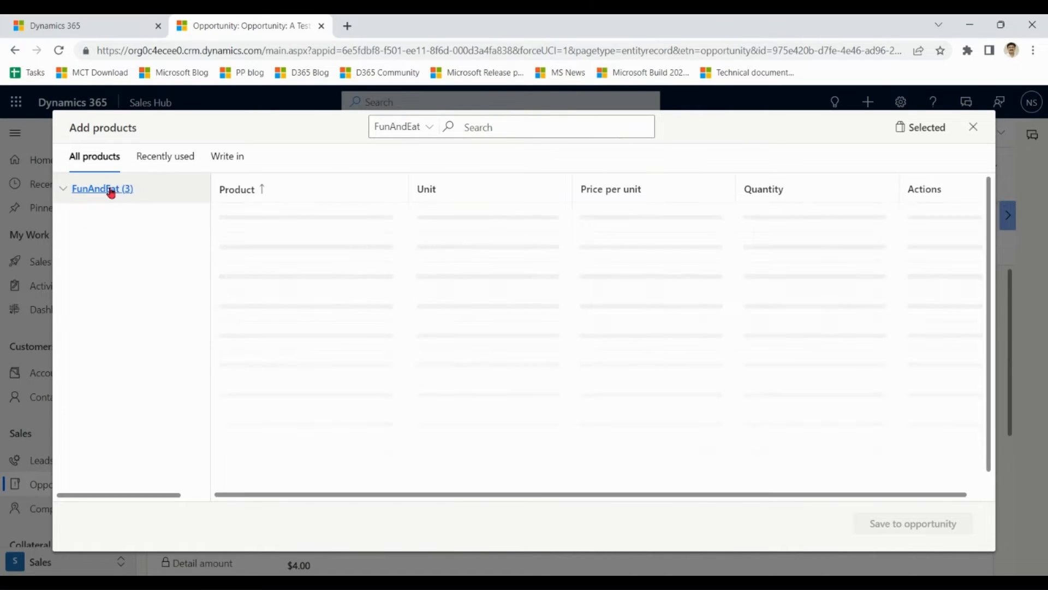
{"action": "left_click", "coordinate": [167, 158]}
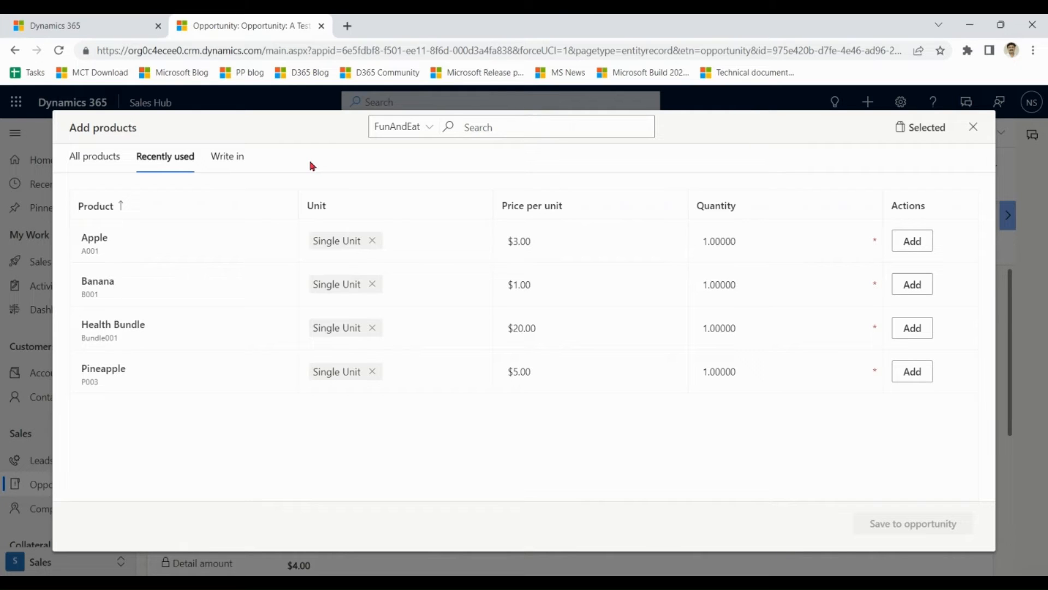
{"action": "left_click", "coordinate": [229, 166]}
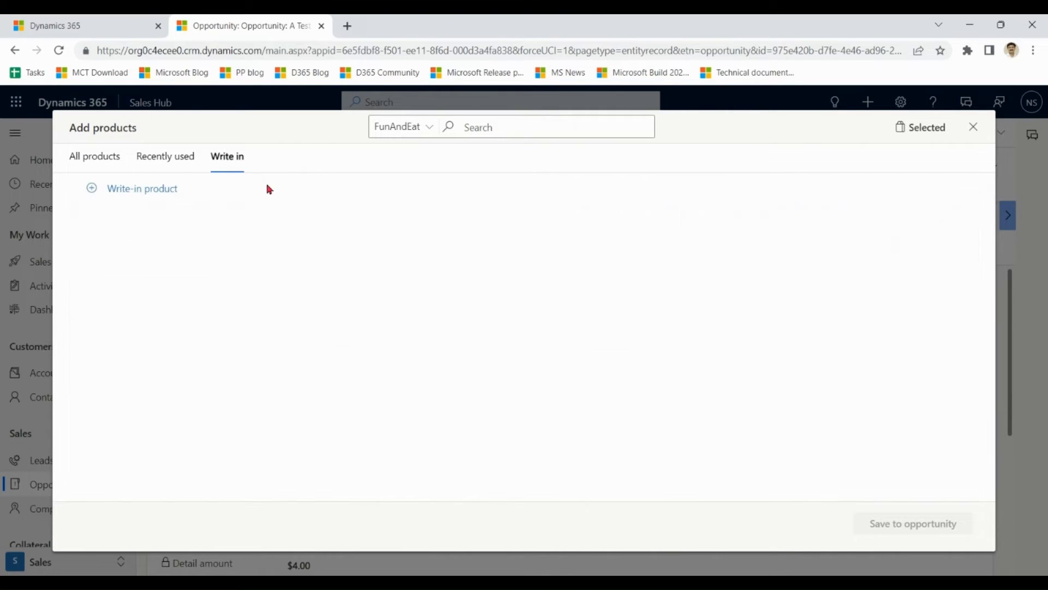
Add a write-in product Grapes at $30.00 per unit and save it, raising revenue to $34.00.
{"action": "left_click", "coordinate": [91, 189]}
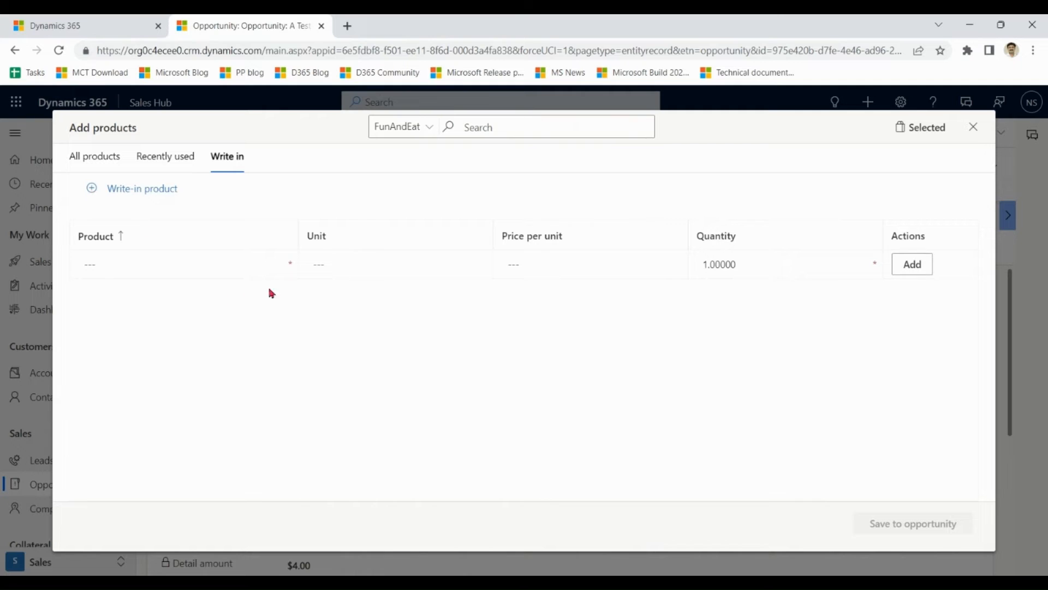
{"action": "left_click", "coordinate": [214, 262]}
{"action": "type", "text": "Gr"}
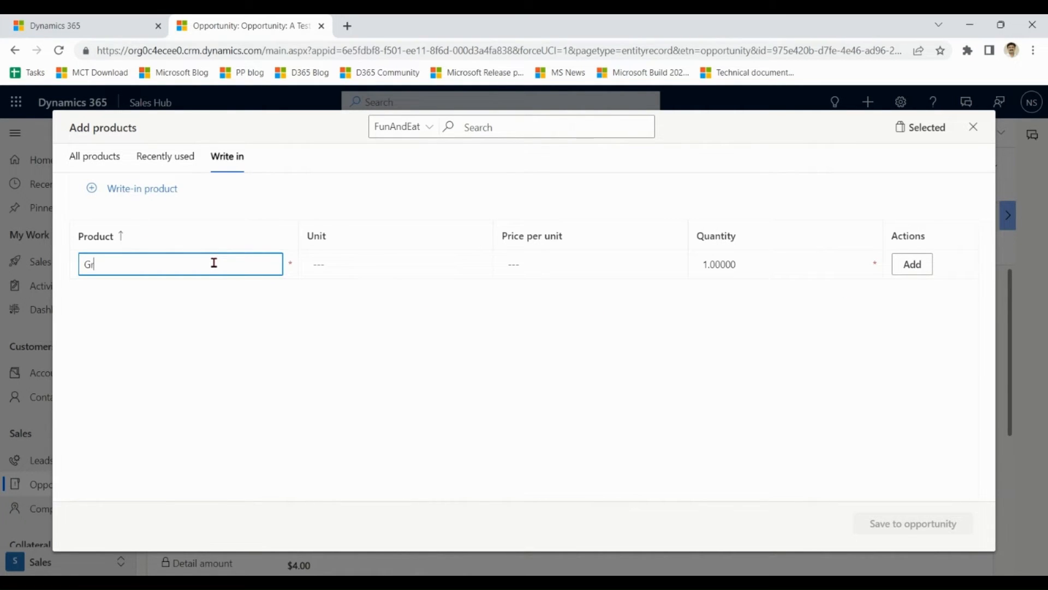
{"action": "type", "text": "apes"}
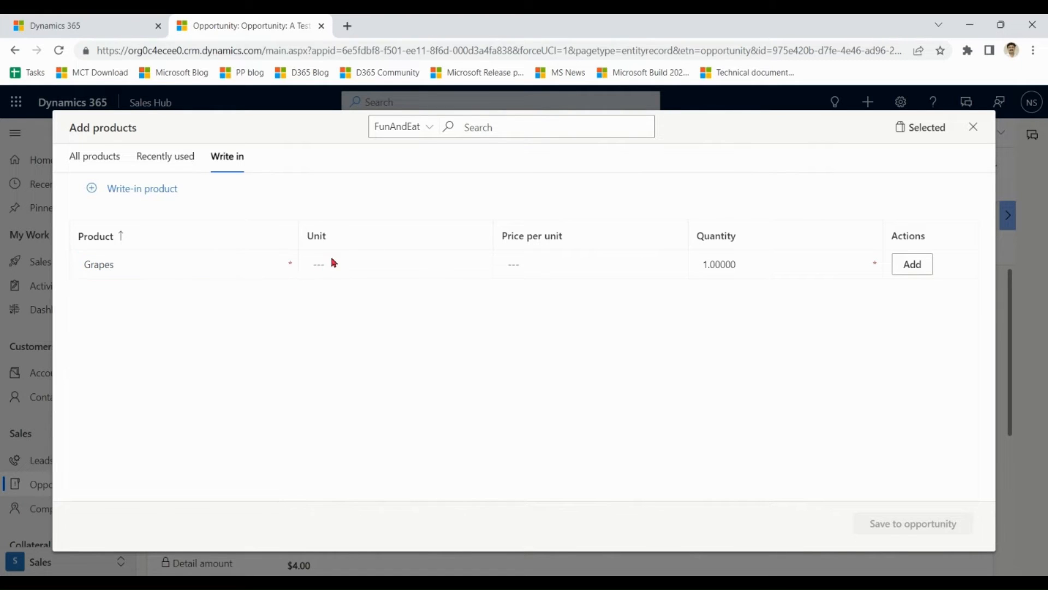
{"action": "left_click", "coordinate": [634, 264]}
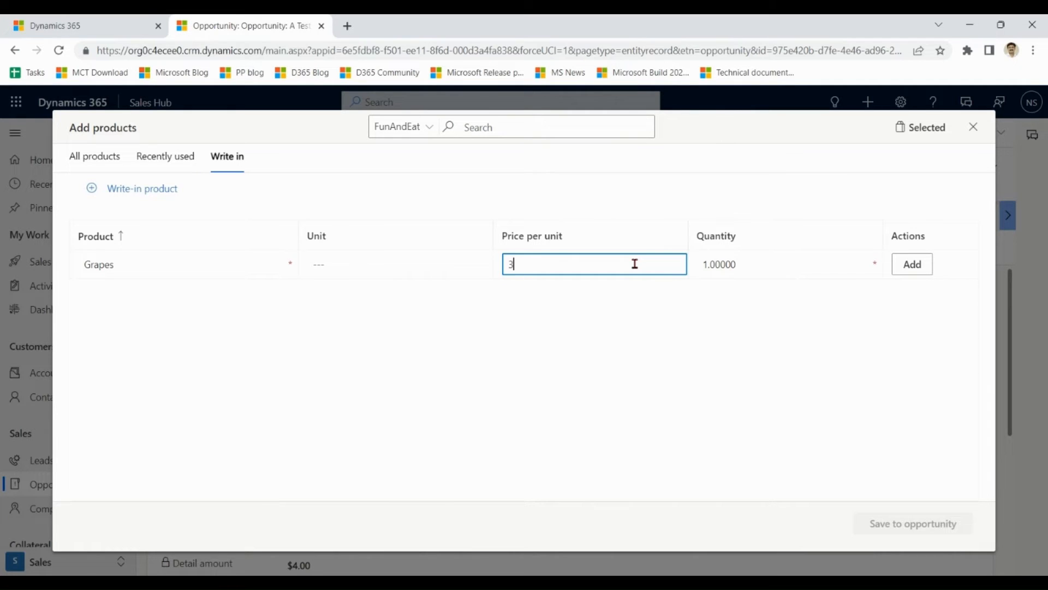
{"action": "left_click", "coordinate": [779, 240]}
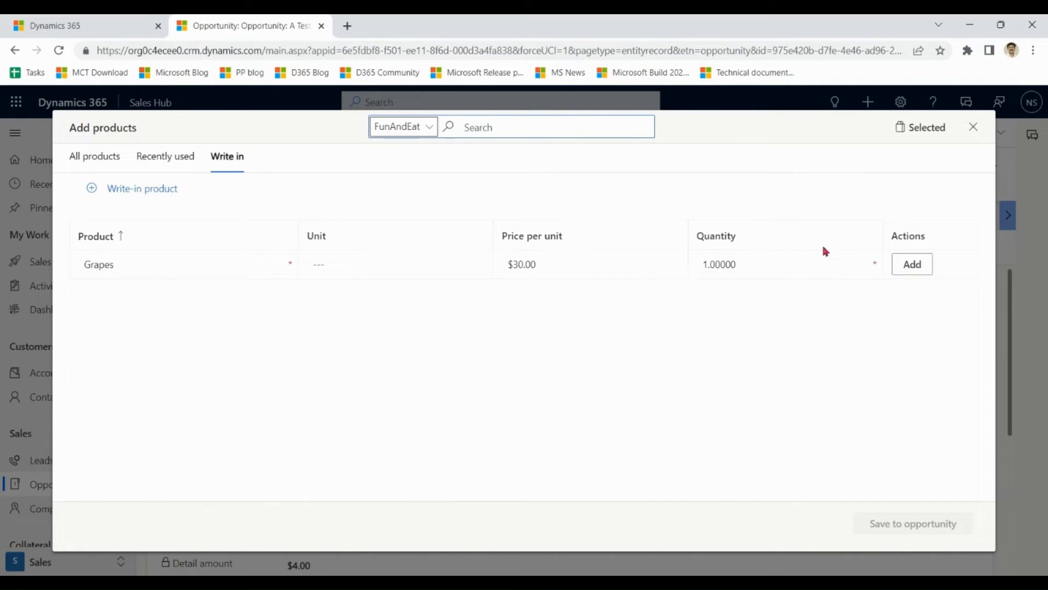
{"action": "left_click", "coordinate": [914, 271]}
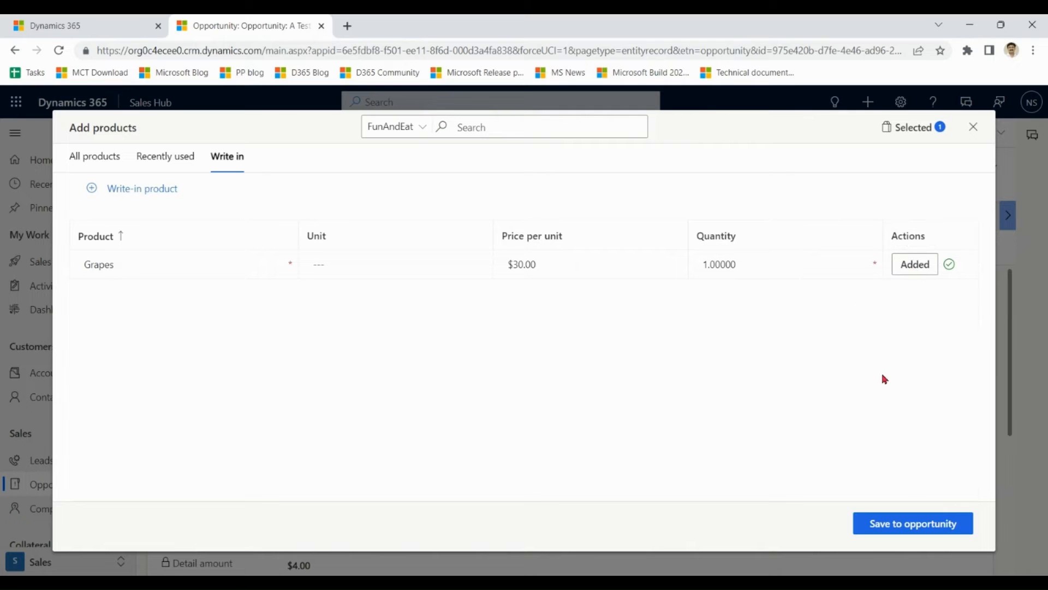
{"action": "left_click", "coordinate": [902, 531]}
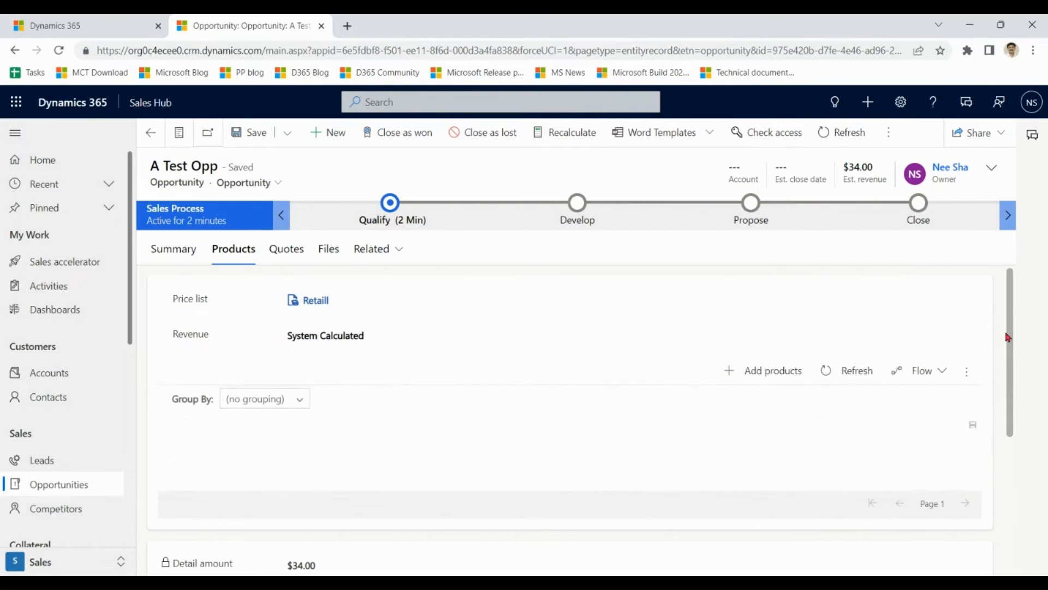
{"action": "left_click_drag", "start_coordinate": [1008, 337], "coordinate": [1012, 312]}
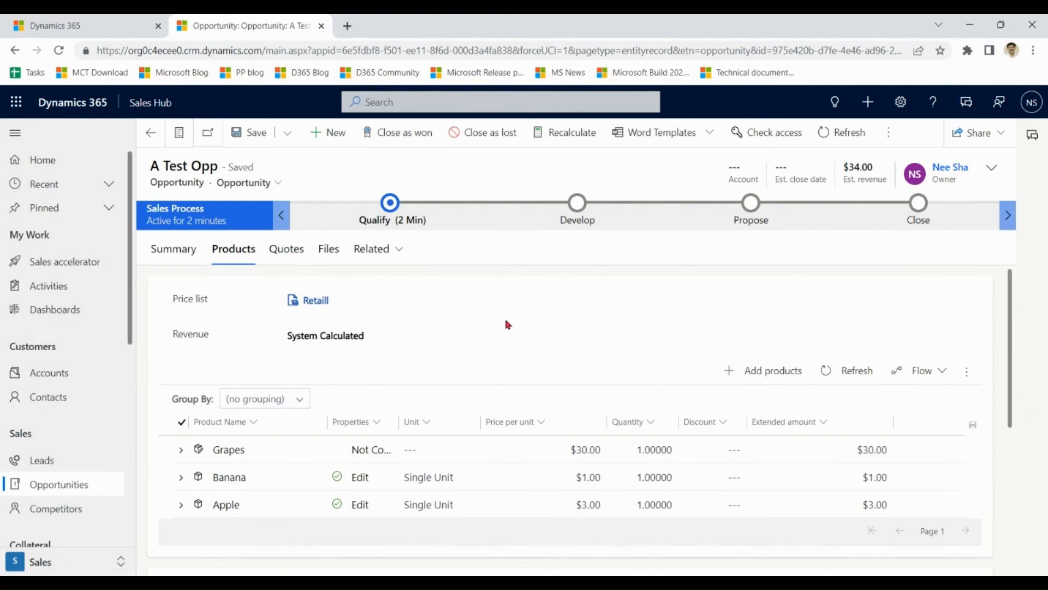
Replace the Retaill price list with Wholesale on A Test Opp, save, and reopen Add products.
{"action": "mouse_move", "coordinate": [410, 299]}
{"action": "left_click", "coordinate": [345, 301]}
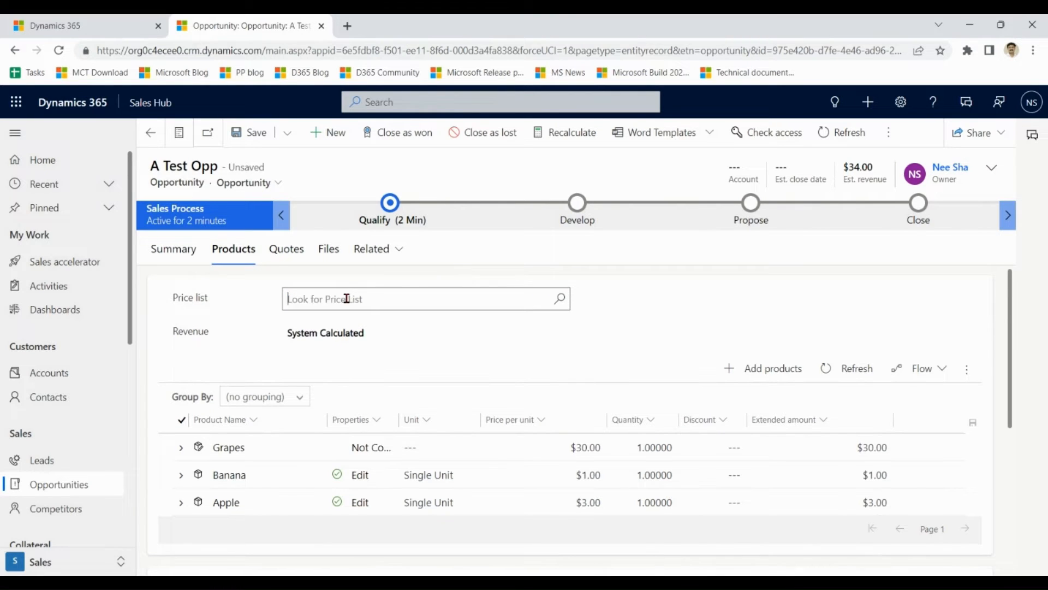
{"action": "type", "text": "whole"}
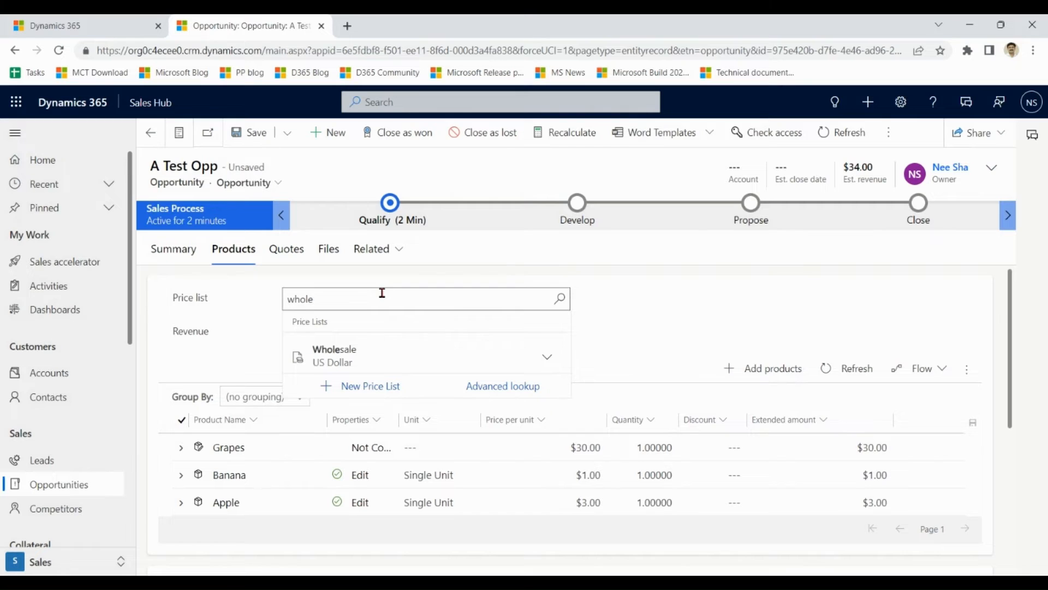
{"action": "left_click", "coordinate": [352, 358]}
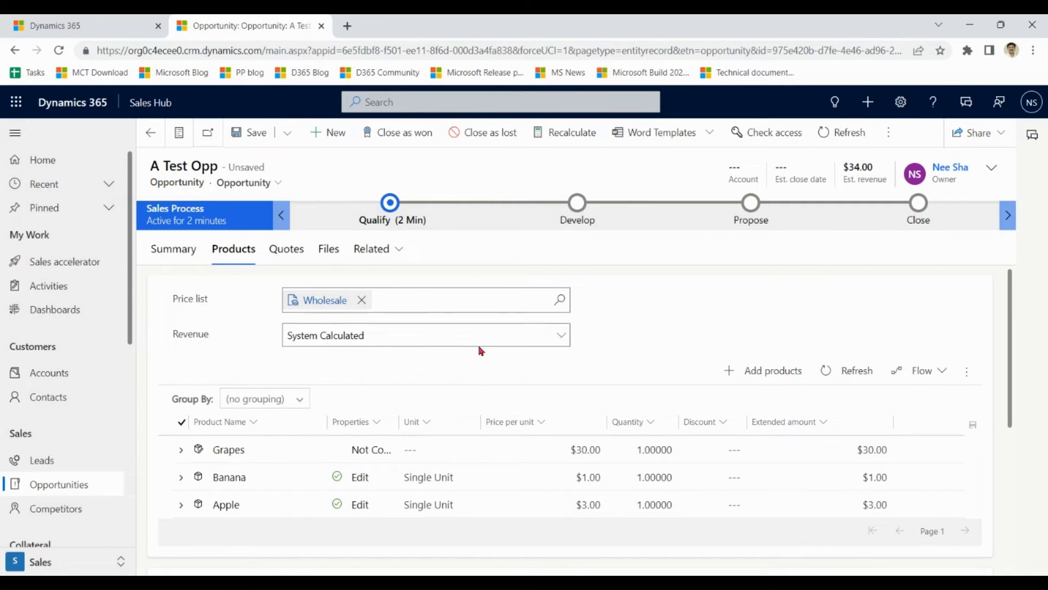
{"action": "left_click", "coordinate": [251, 134]}
{"action": "scroll", "coordinate": [601, 300], "scroll_direction": "down", "scroll_amount": 2}
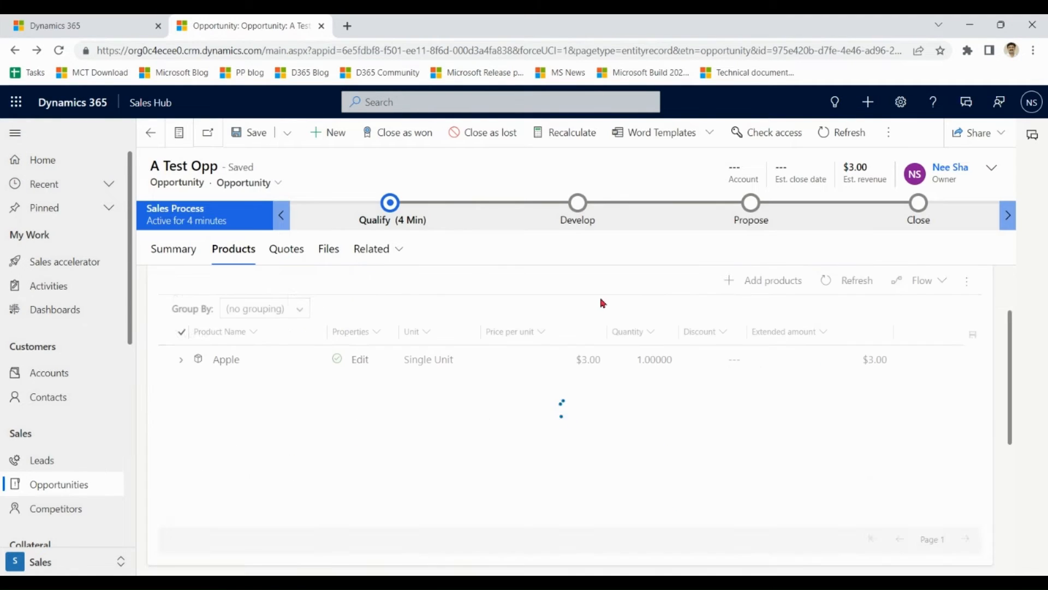
{"action": "left_click", "coordinate": [782, 280]}
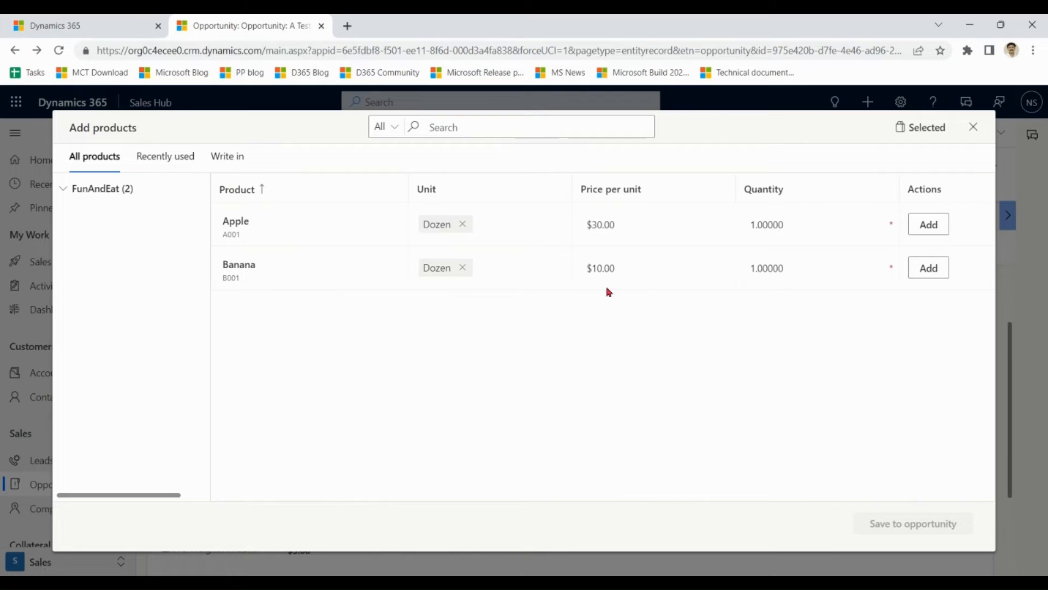
Add Banana (Dozen) at $10.00 and save it, bringing estimated revenue to $12.00.
{"action": "left_click", "coordinate": [928, 271]}
{"action": "left_click", "coordinate": [908, 537]}
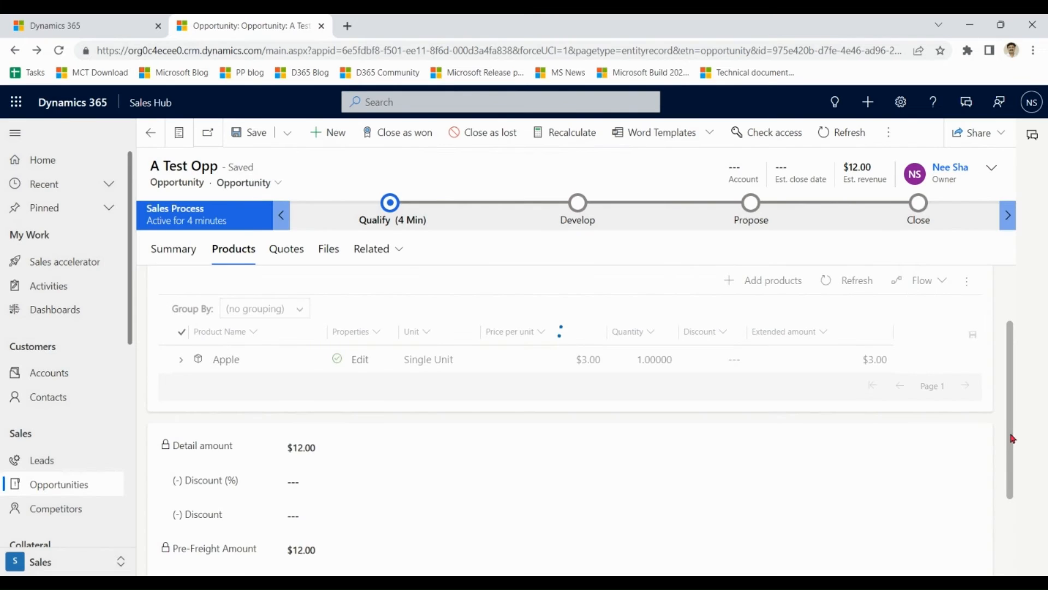
Check that Banana's line keeps quantity 1 at the discounted $9.00 amount, then return to the catalog settings tab.
{"action": "scroll", "coordinate": [1010, 430], "scroll_direction": "down", "scroll_amount": 1}
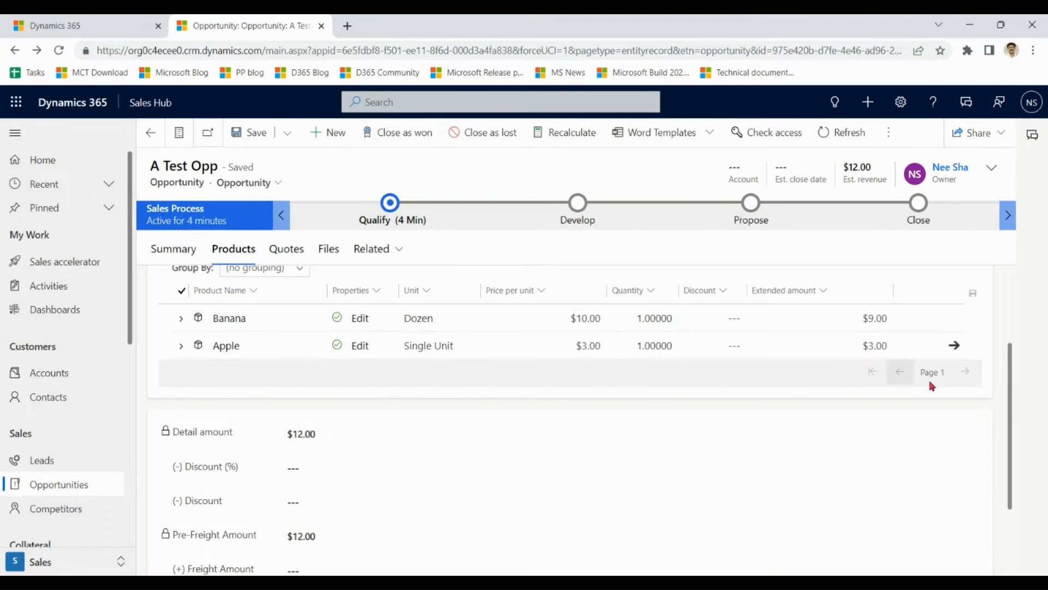
{"action": "left_click_drag", "start_coordinate": [1010, 400], "coordinate": [1007, 319]}
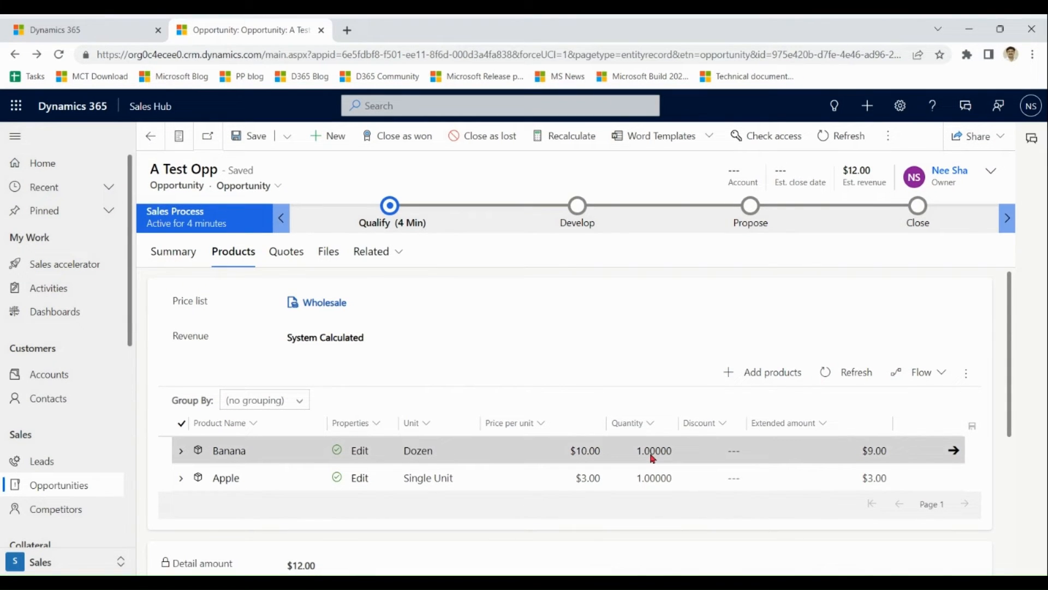
{"action": "left_click", "coordinate": [667, 457]}
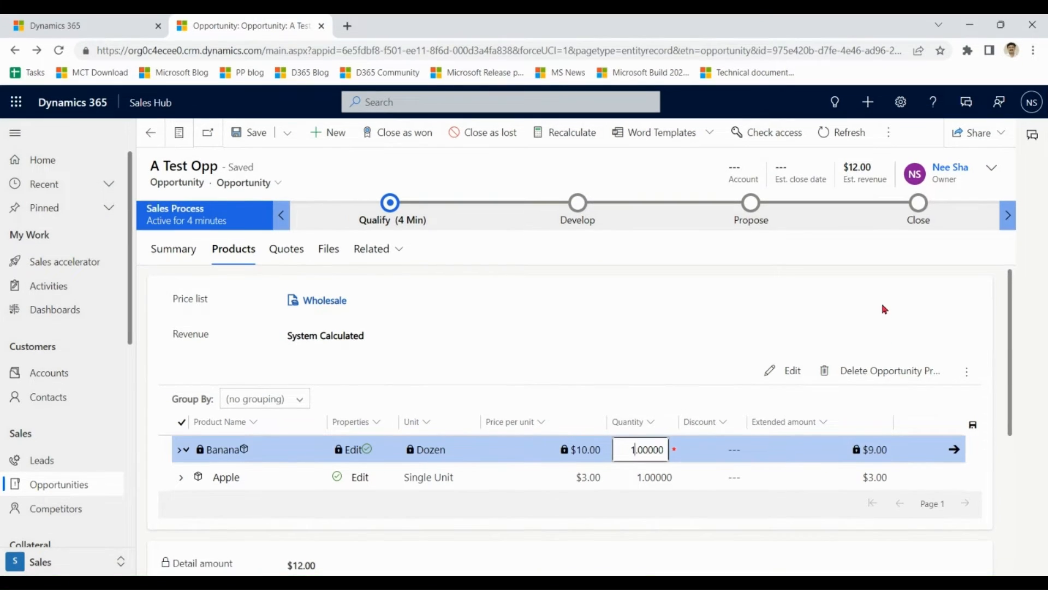
{"action": "left_click", "coordinate": [885, 309]}
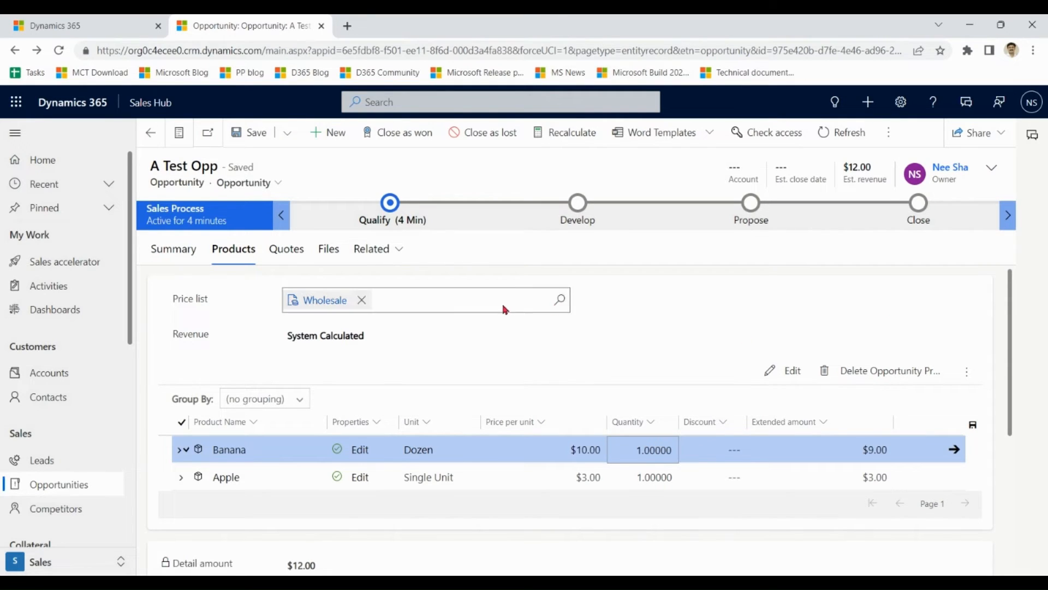
{"action": "scroll", "coordinate": [1005, 341], "scroll_direction": "down", "scroll_amount": 2}
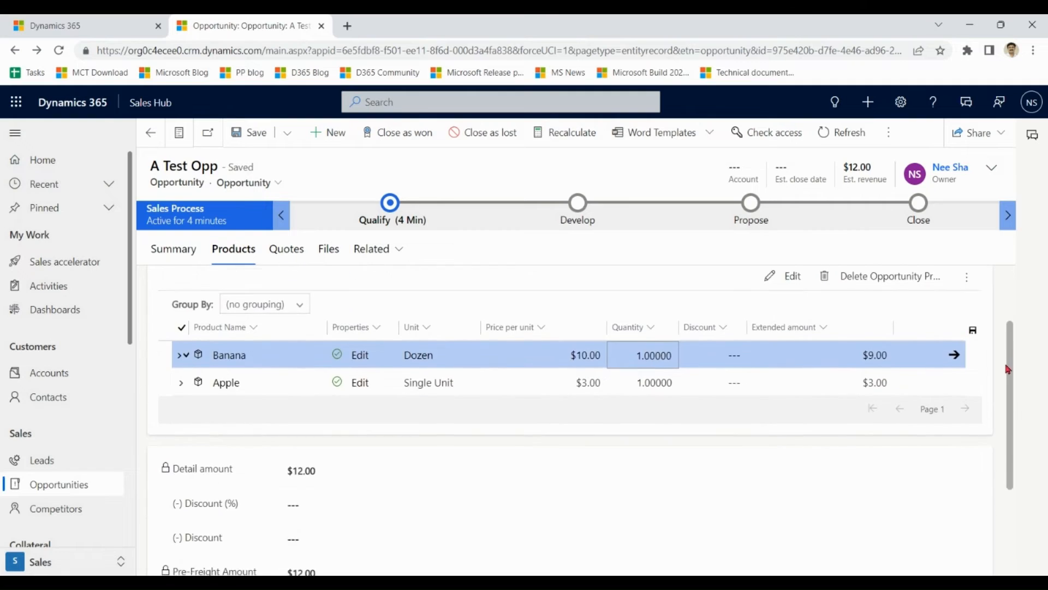
{"action": "scroll", "coordinate": [1008, 342], "scroll_direction": "up", "scroll_amount": 2}
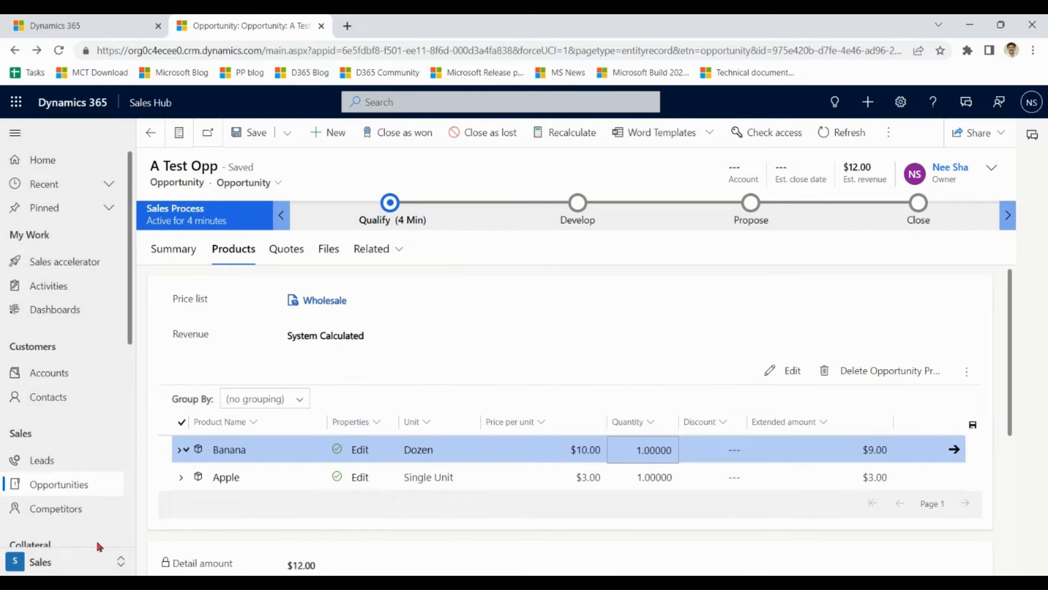
{"action": "left_click", "coordinate": [109, 27]}
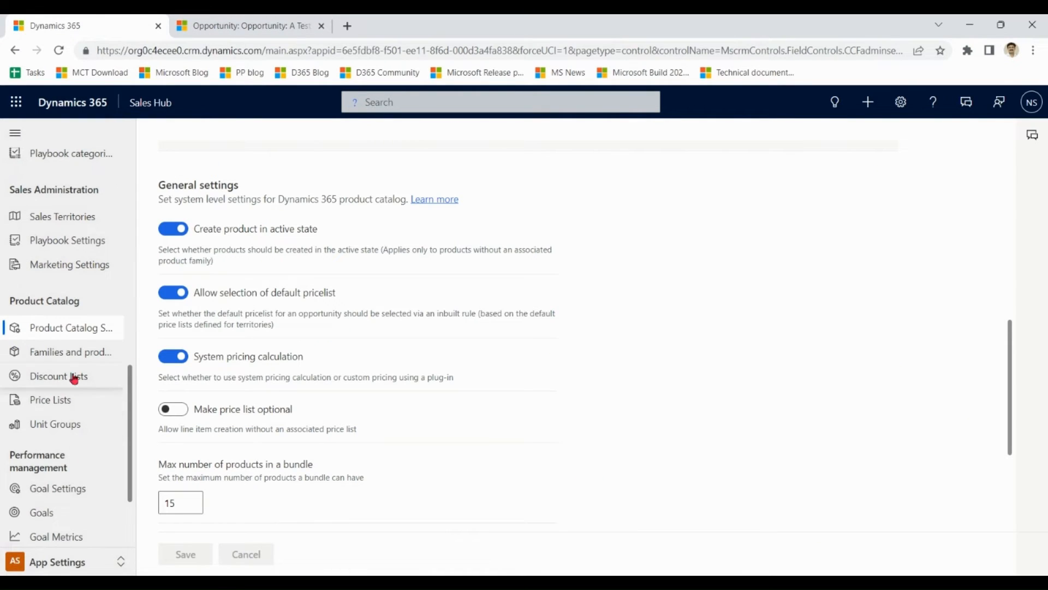
Confirm Apple in the Retaill price list uses Currency Amount pricing at $3.00, then go to Discount Lists.
{"action": "left_click", "coordinate": [57, 403]}
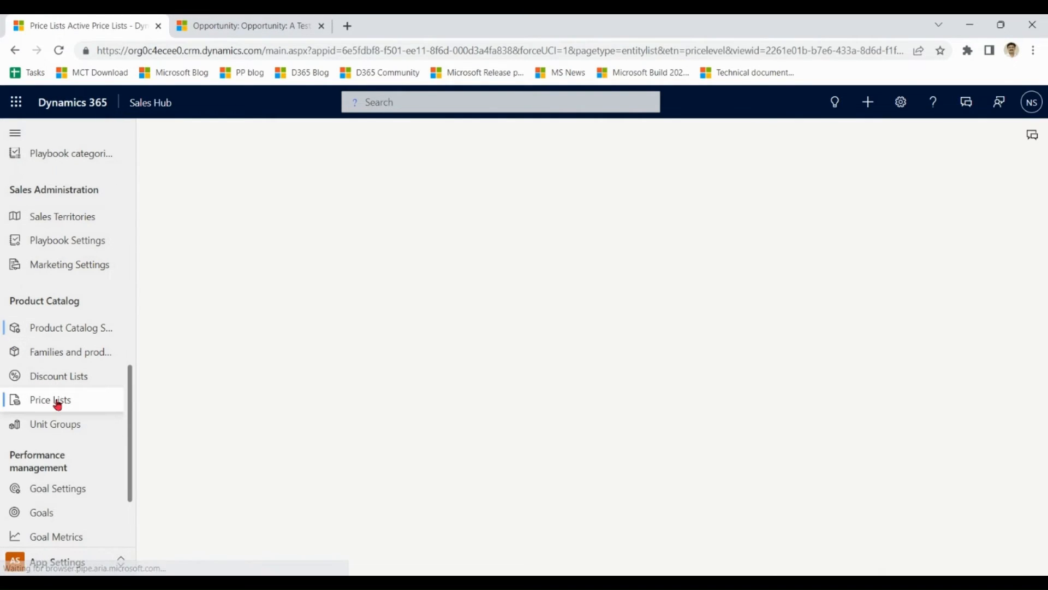
{"action": "double_click", "coordinate": [297, 265]}
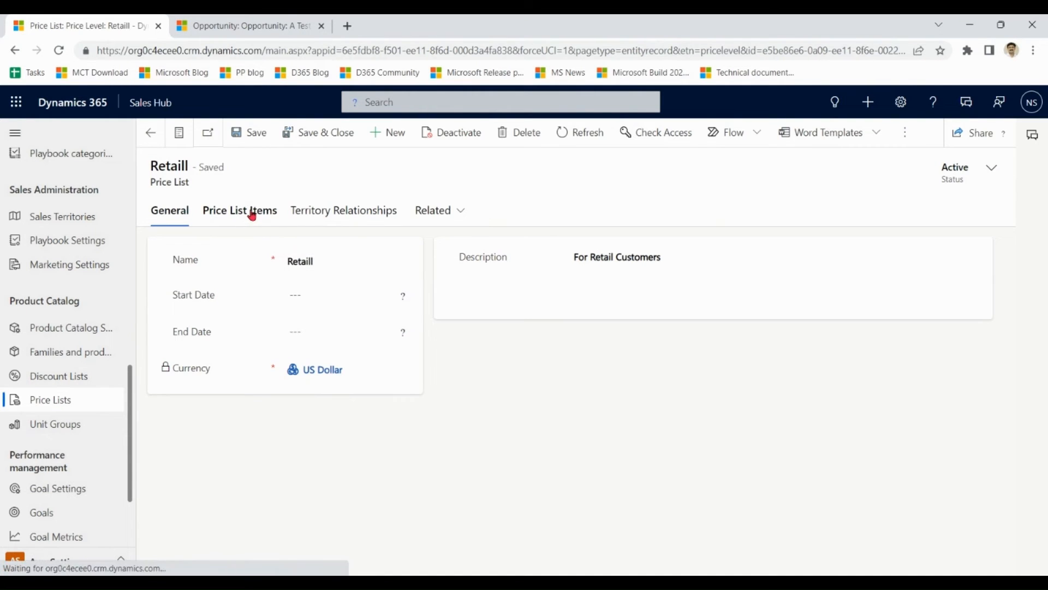
{"action": "left_click", "coordinate": [252, 215]}
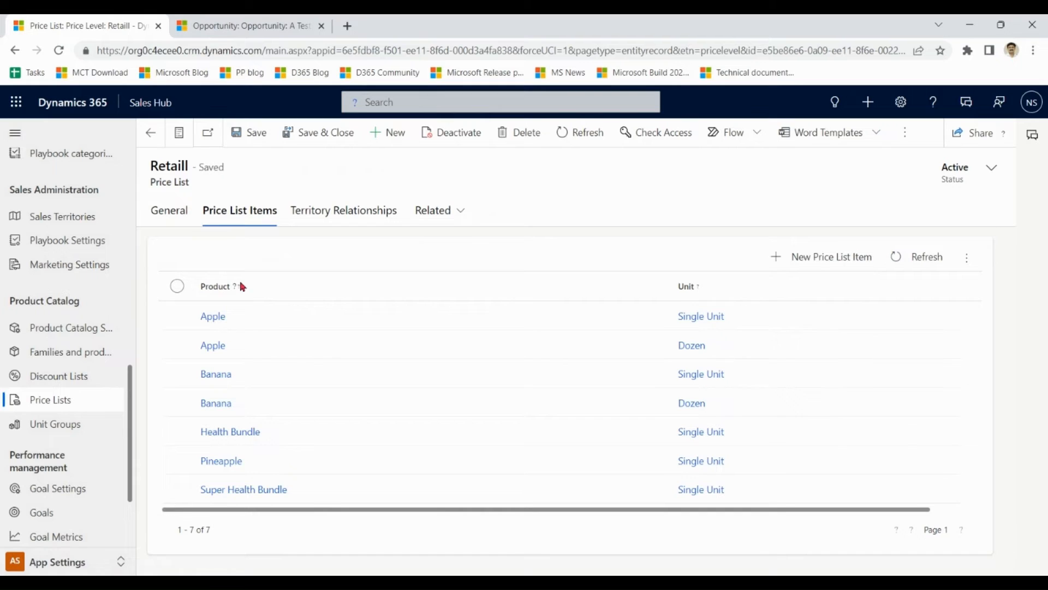
{"action": "double_click", "coordinate": [261, 323]}
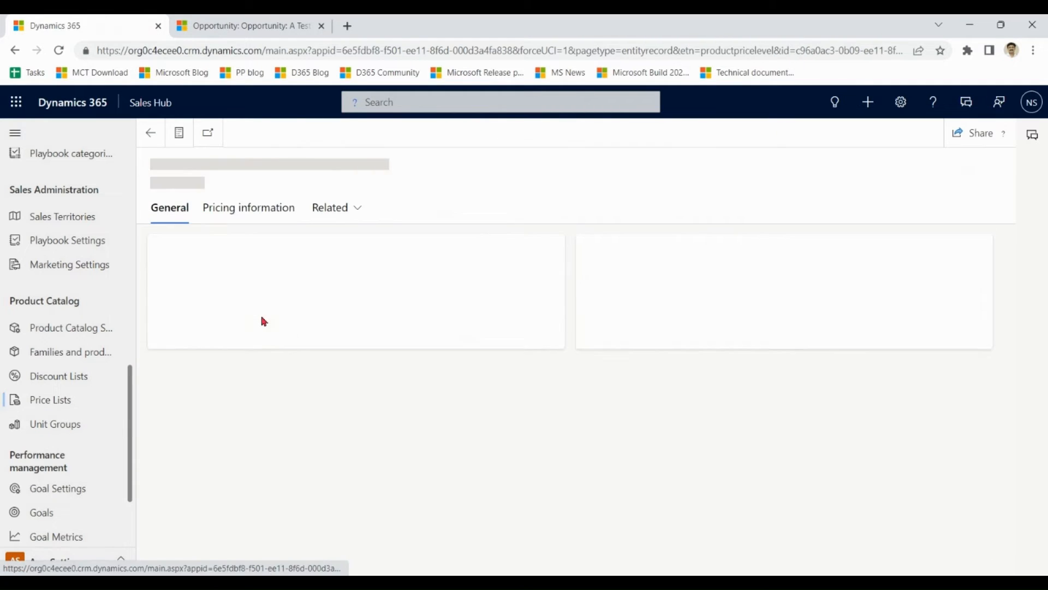
{"action": "left_click", "coordinate": [253, 212]}
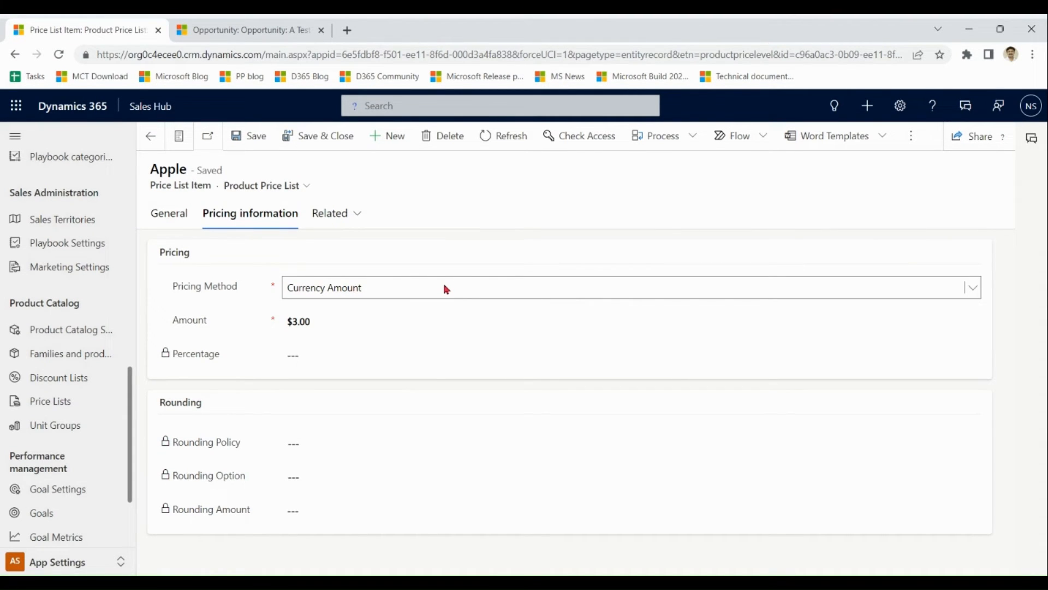
{"action": "left_click", "coordinate": [447, 289]}
{"action": "left_click", "coordinate": [433, 248]}
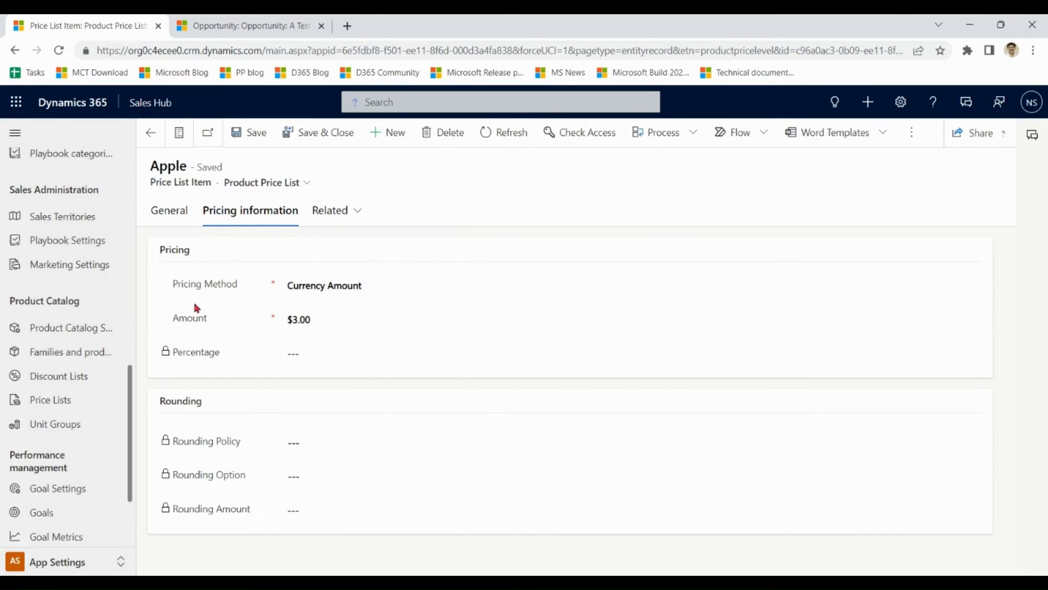
{"action": "left_click", "coordinate": [339, 134]}
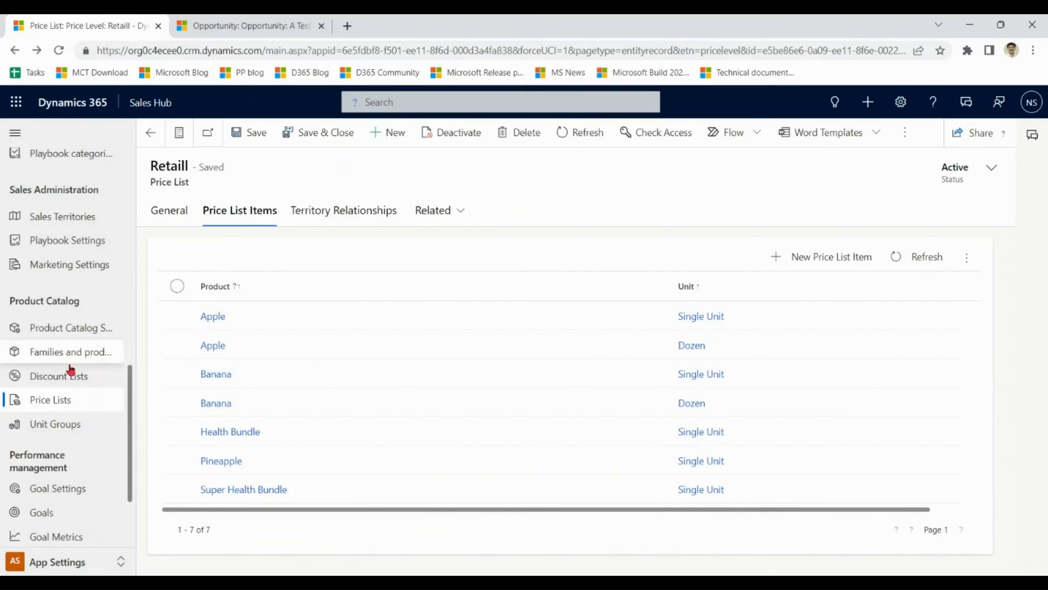
{"action": "left_click", "coordinate": [67, 378]}
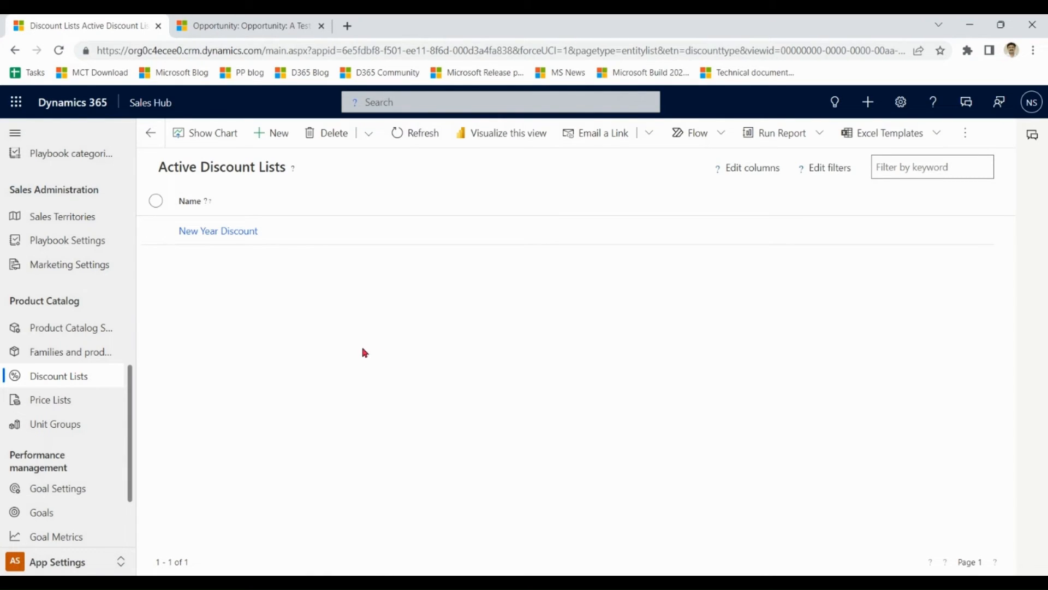
Open the New Year Discount list and review its tiers: 10% for 1–10, 20% from 11.
{"action": "left_click", "coordinate": [314, 236]}
{"action": "double_click", "coordinate": [314, 236]}
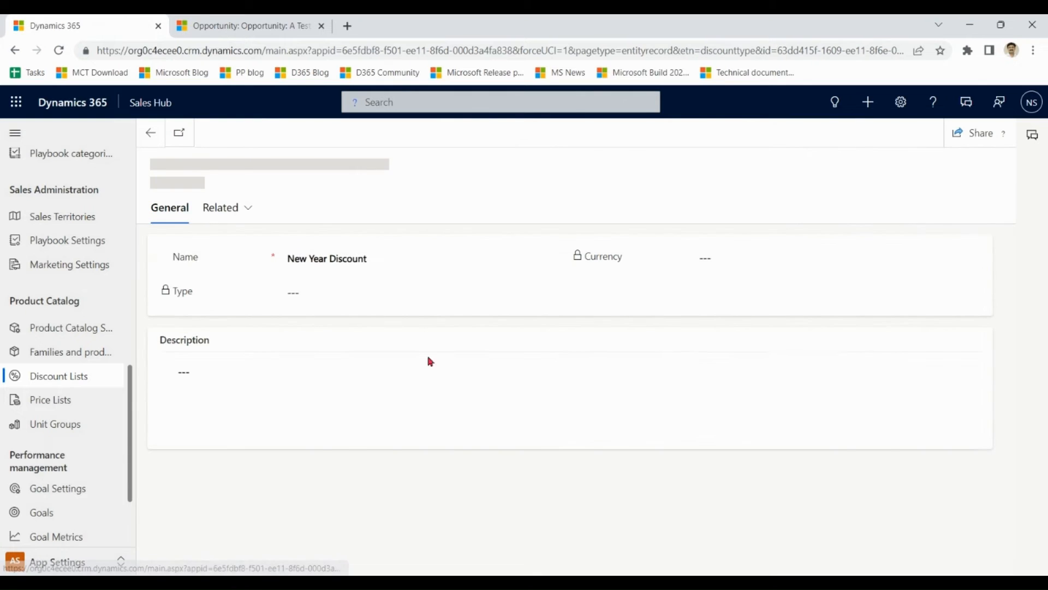
{"action": "left_click", "coordinate": [230, 207]}
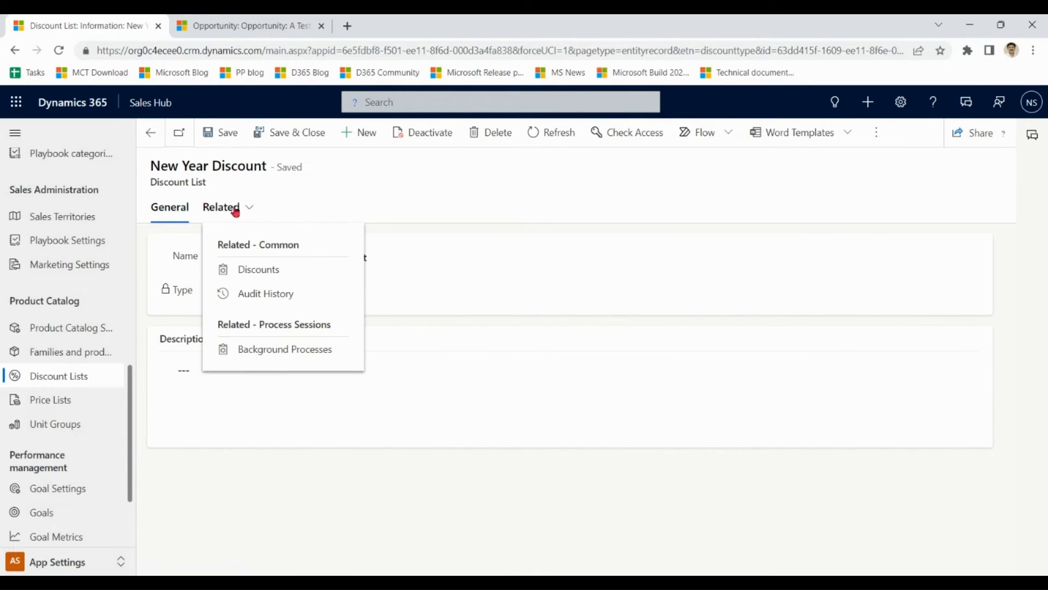
{"action": "left_click", "coordinate": [267, 269]}
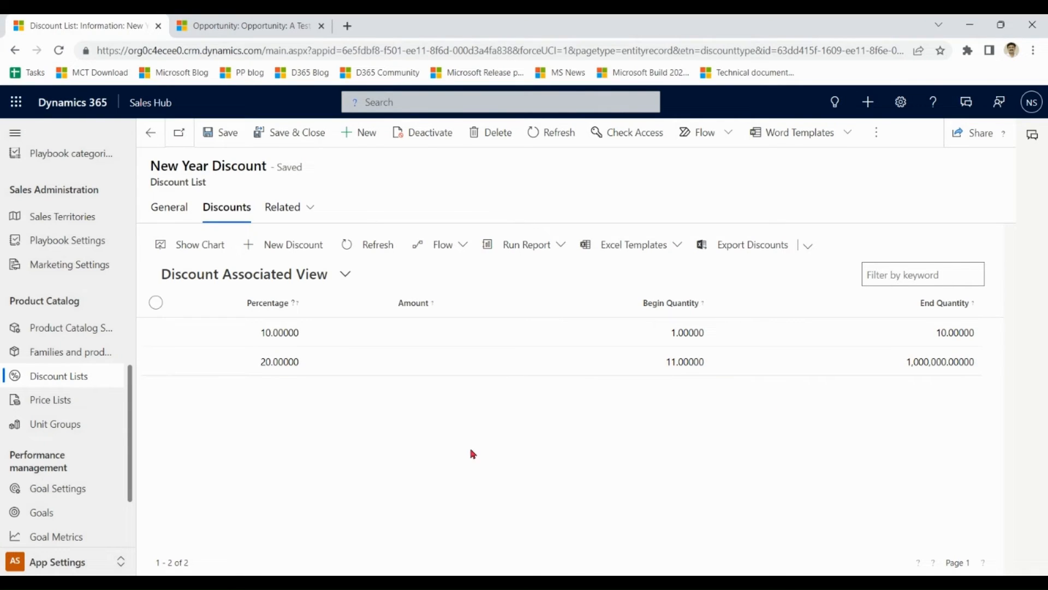
Go back to the list's general details, start a new discount list, and navigate to Price Lists.
{"action": "left_click", "coordinate": [178, 212]}
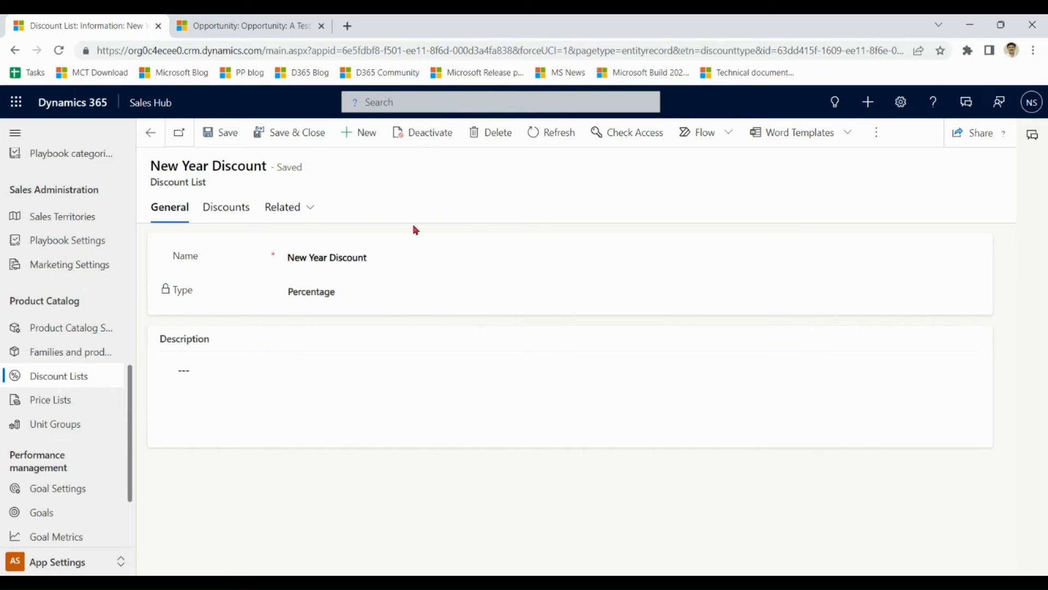
{"action": "left_click", "coordinate": [361, 133]}
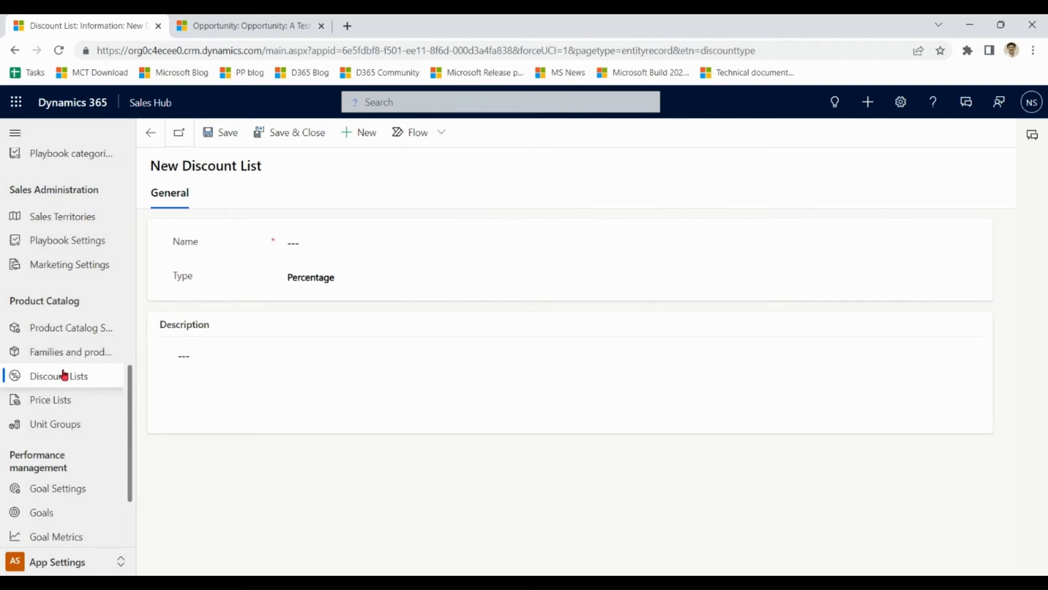
{"action": "left_click", "coordinate": [51, 404]}
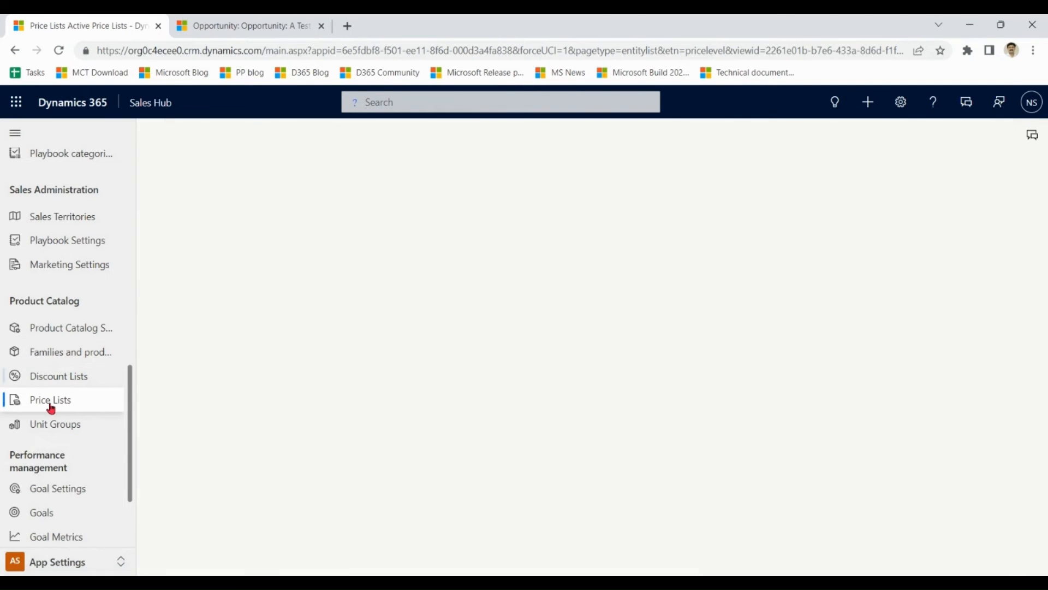
Open Banana's Wholesale price list item to confirm it uses New Year Discount, then return to the opportunity tab.
{"action": "left_click", "coordinate": [207, 289]}
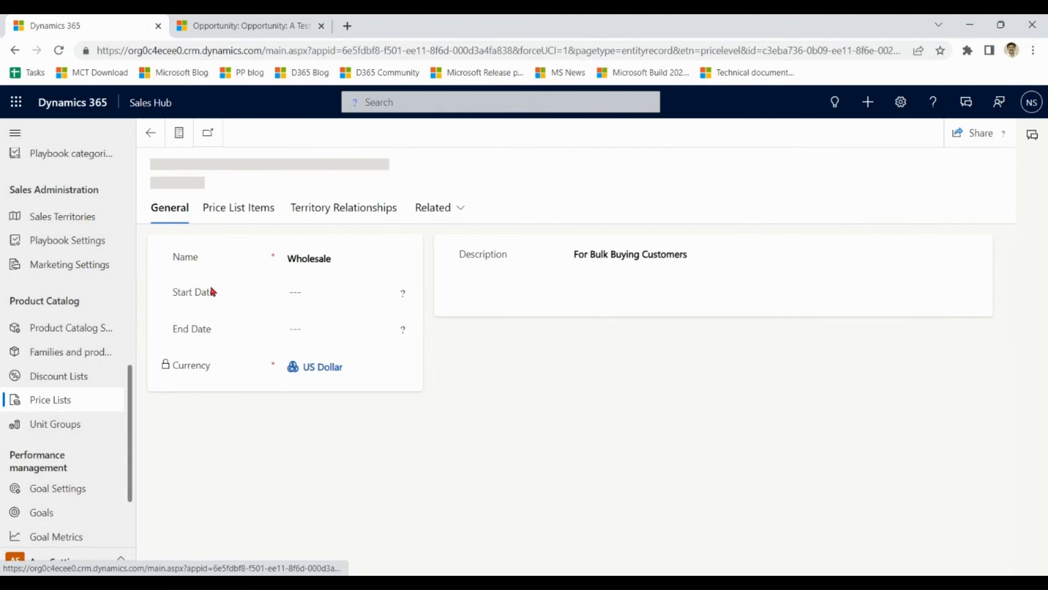
{"action": "left_click", "coordinate": [241, 214]}
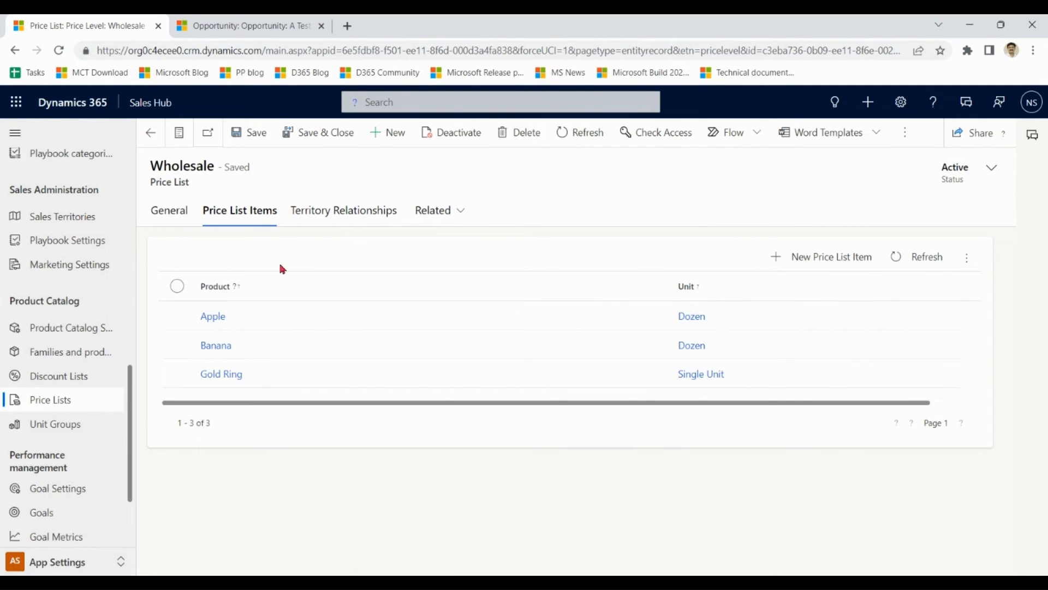
{"action": "double_click", "coordinate": [283, 344]}
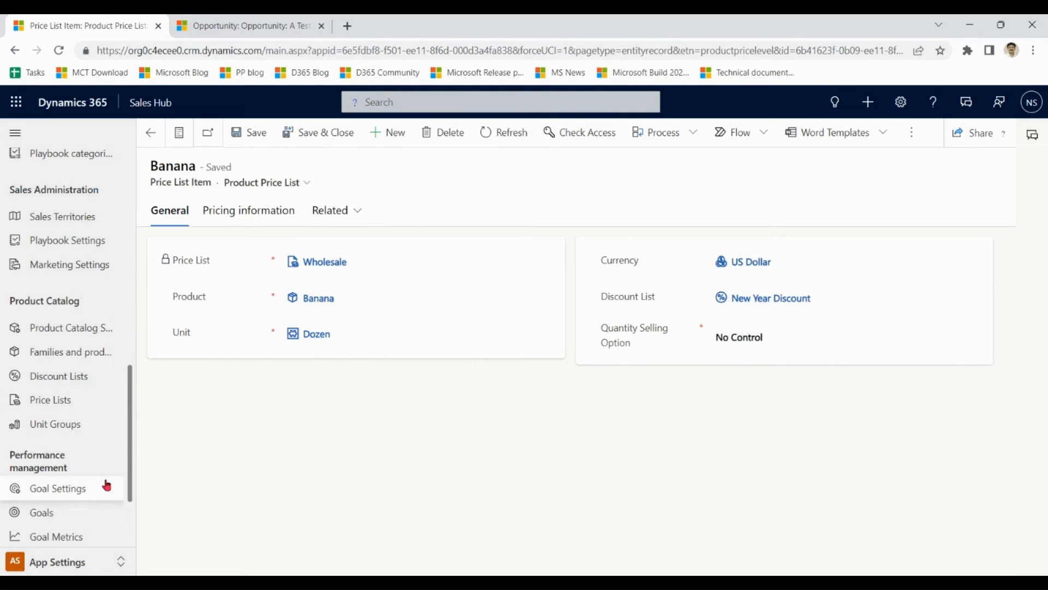
{"action": "left_click", "coordinate": [292, 25]}
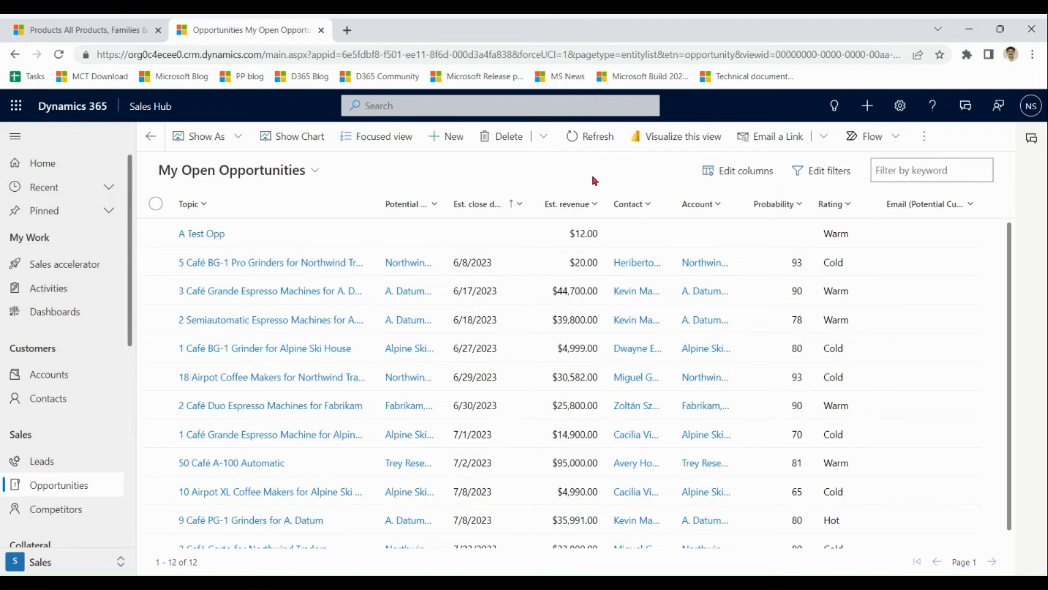
{"action": "left_click", "coordinate": [90, 29]}
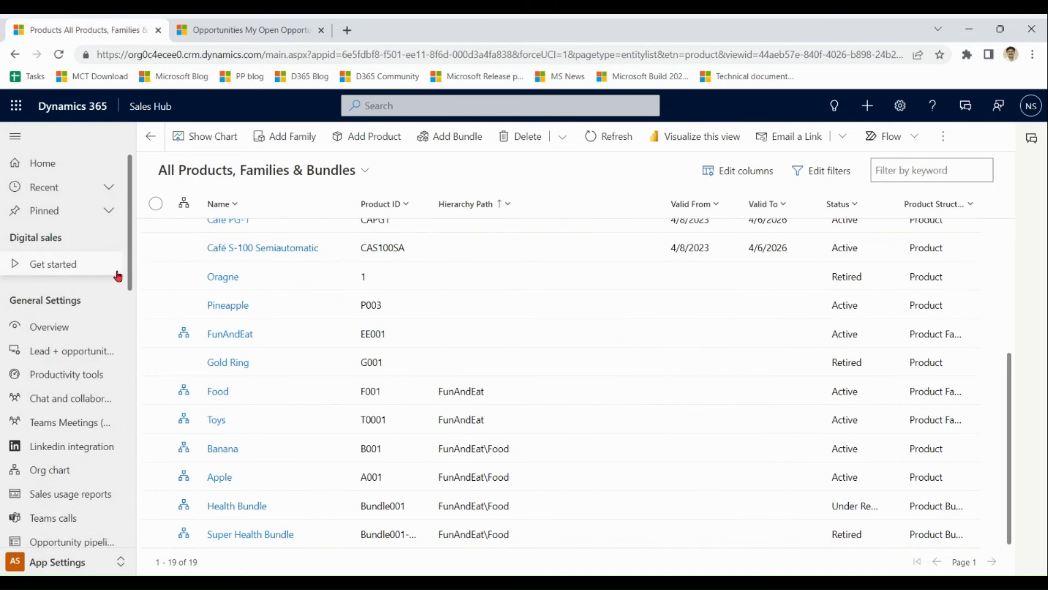
{"action": "left_click_drag", "start_coordinate": [130, 263], "coordinate": [130, 348]}
{"action": "scroll", "coordinate": [80, 382], "scroll_direction": "down", "scroll_amount": 5}
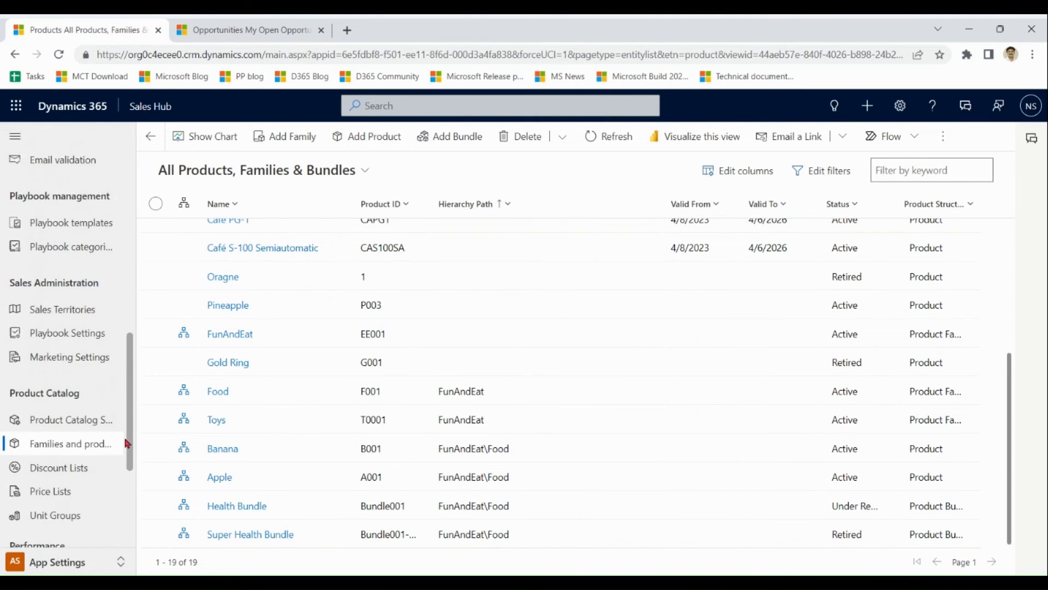
{"action": "left_click", "coordinate": [79, 414]}
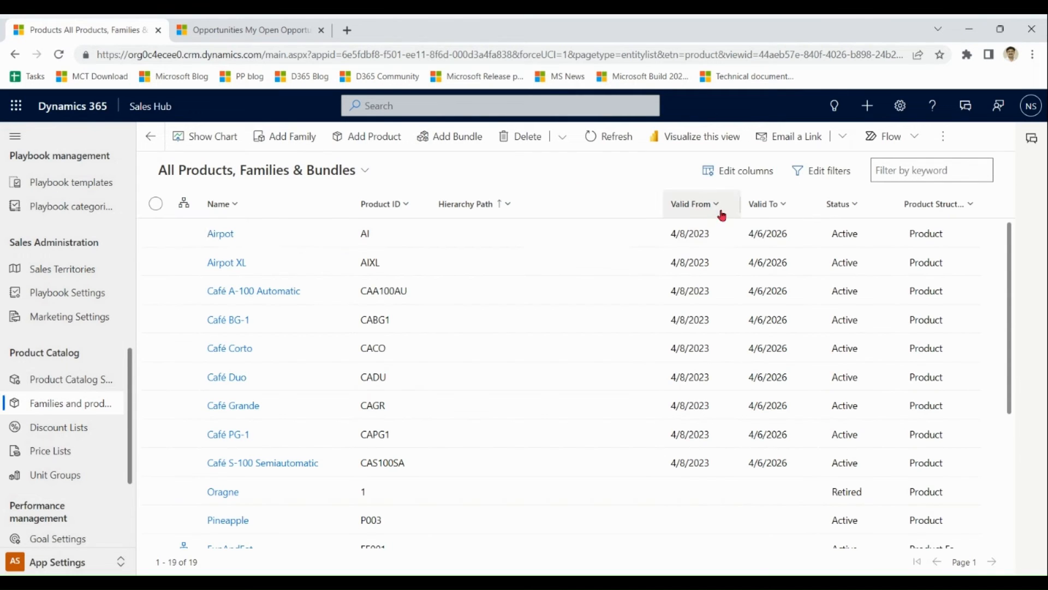
{"action": "left_click", "coordinate": [304, 172]}
{"action": "left_click", "coordinate": [249, 228]}
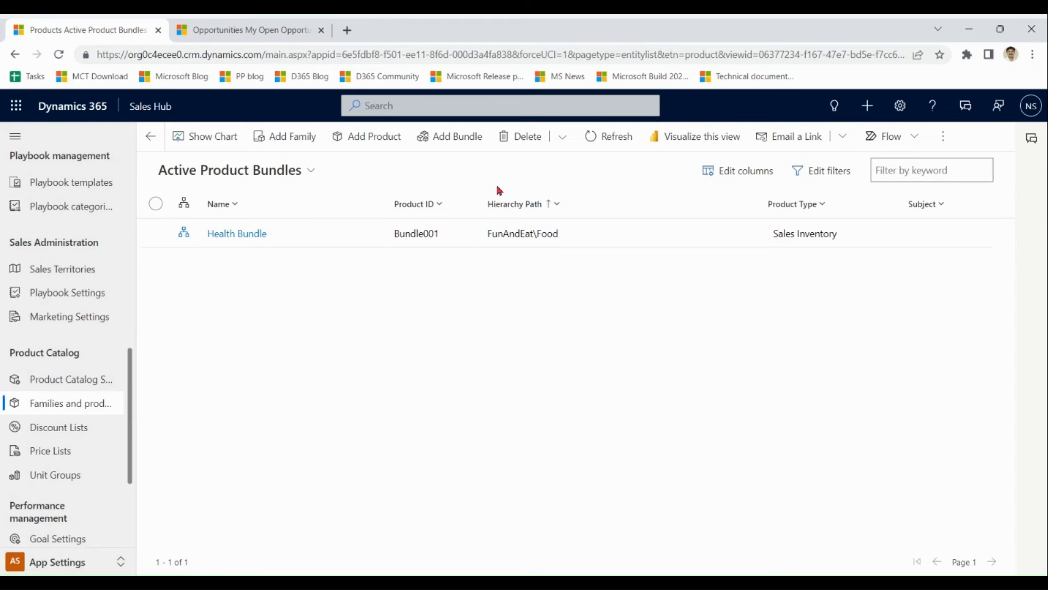
{"action": "left_click", "coordinate": [306, 238]}
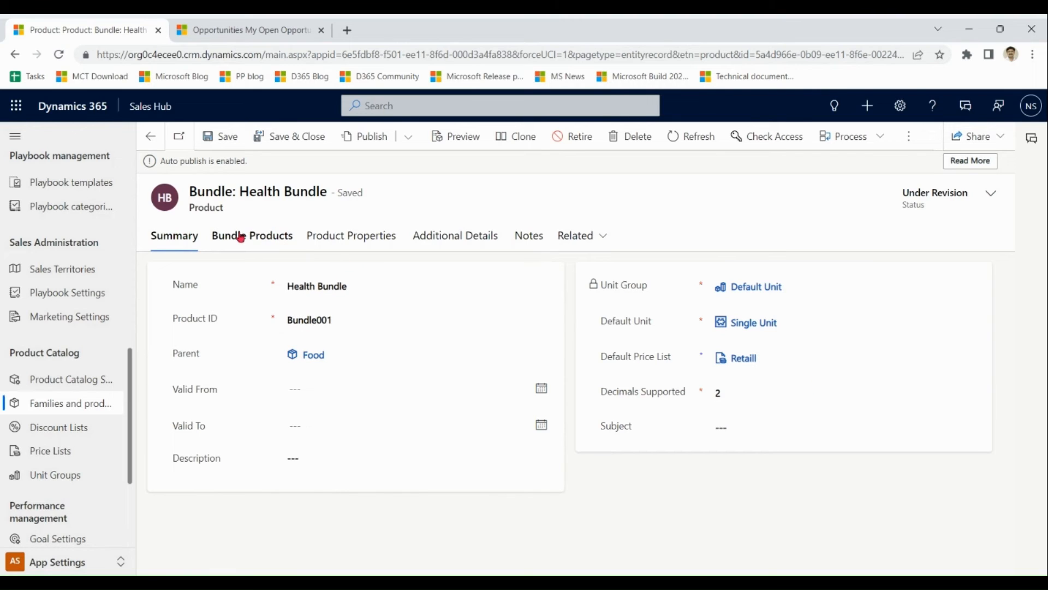
{"action": "left_click", "coordinate": [259, 243]}
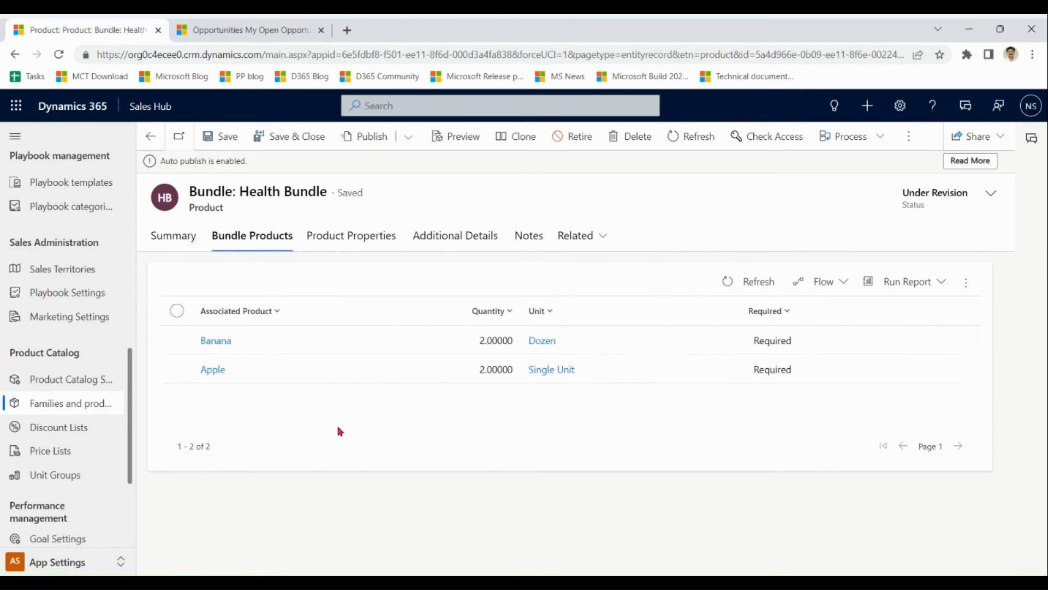
{"action": "left_click", "coordinate": [452, 243]}
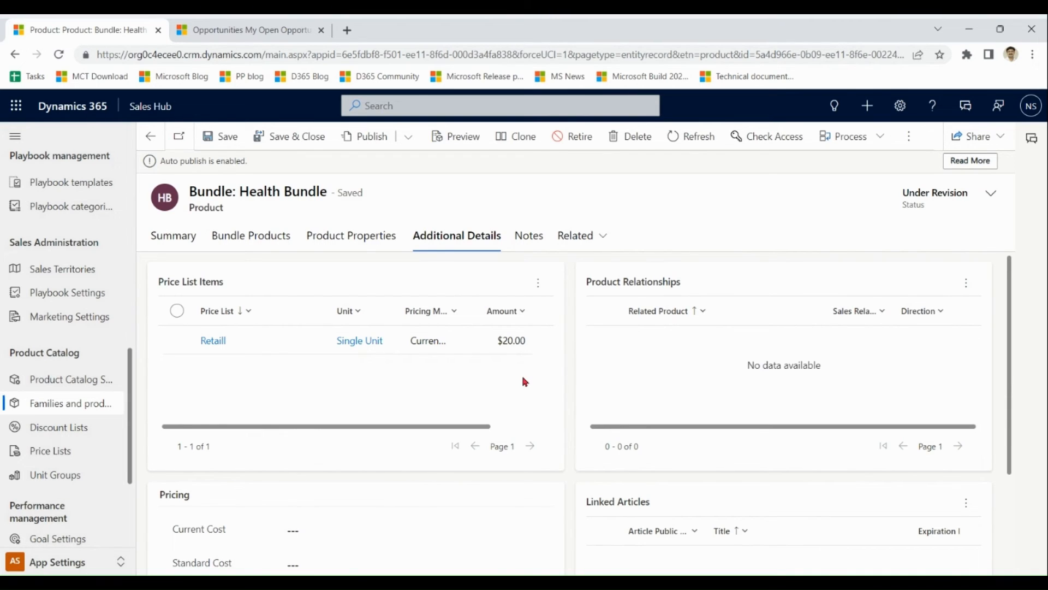
{"action": "left_click", "coordinate": [63, 404]}
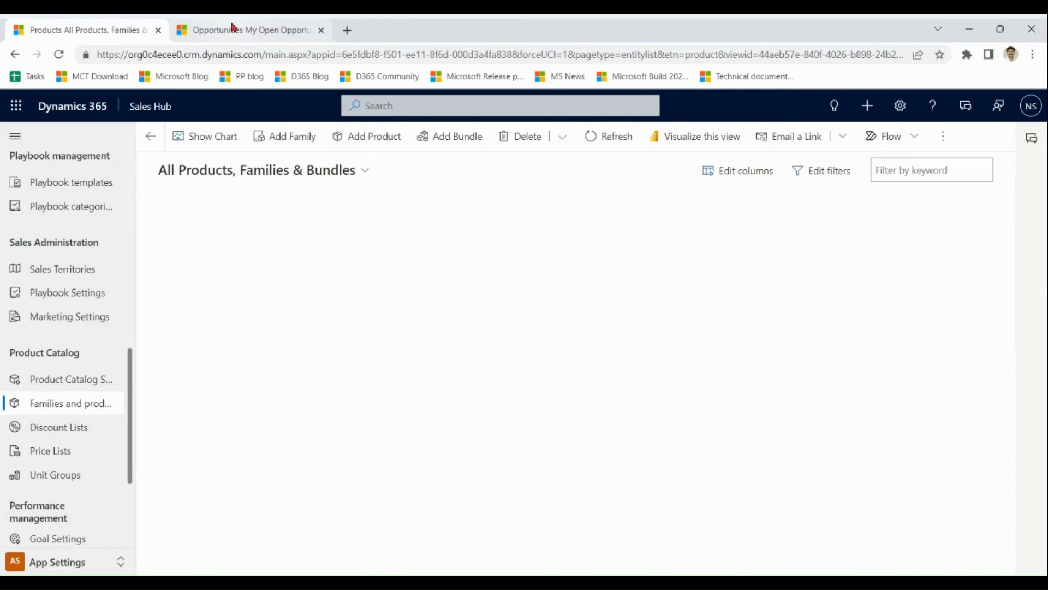
{"action": "left_click", "coordinate": [235, 29]}
Open A Test Opp's Products tab on Wholesale pricing and glance at the Add products picker.
{"action": "double_click", "coordinate": [283, 234]}
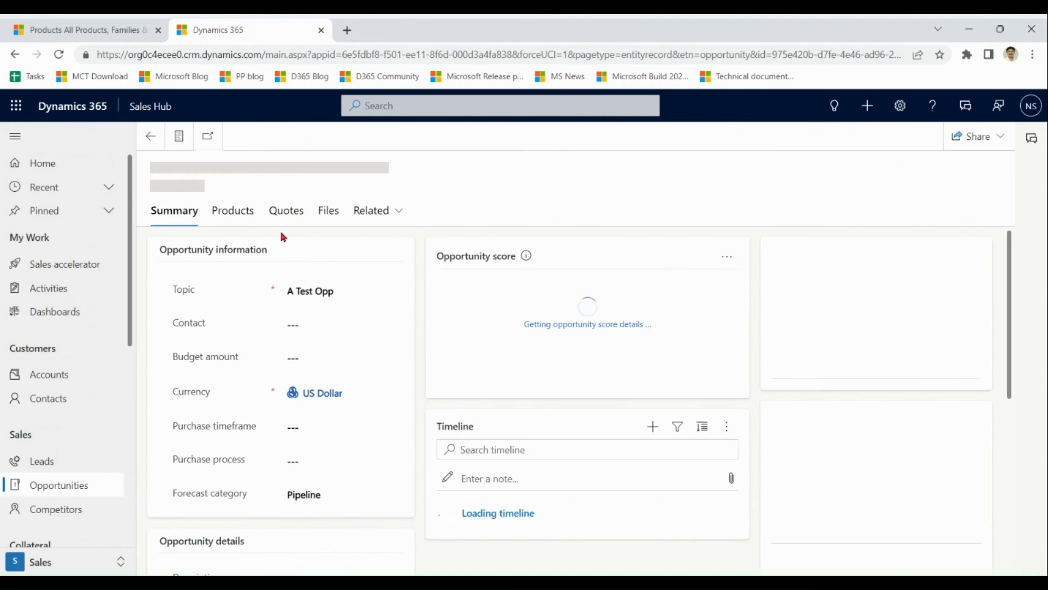
{"action": "left_click", "coordinate": [243, 259]}
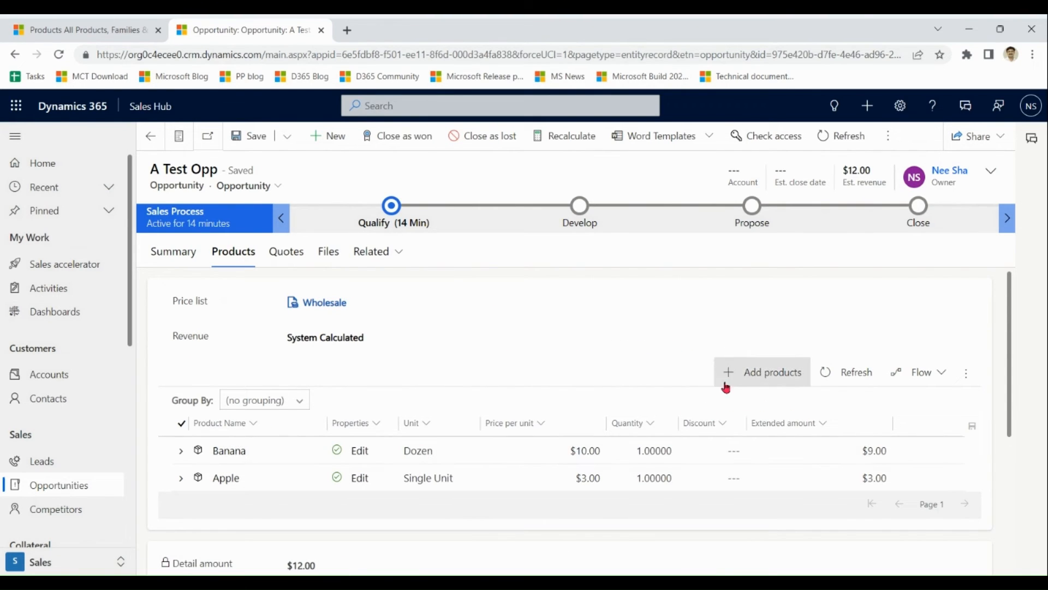
{"action": "left_click", "coordinate": [746, 381]}
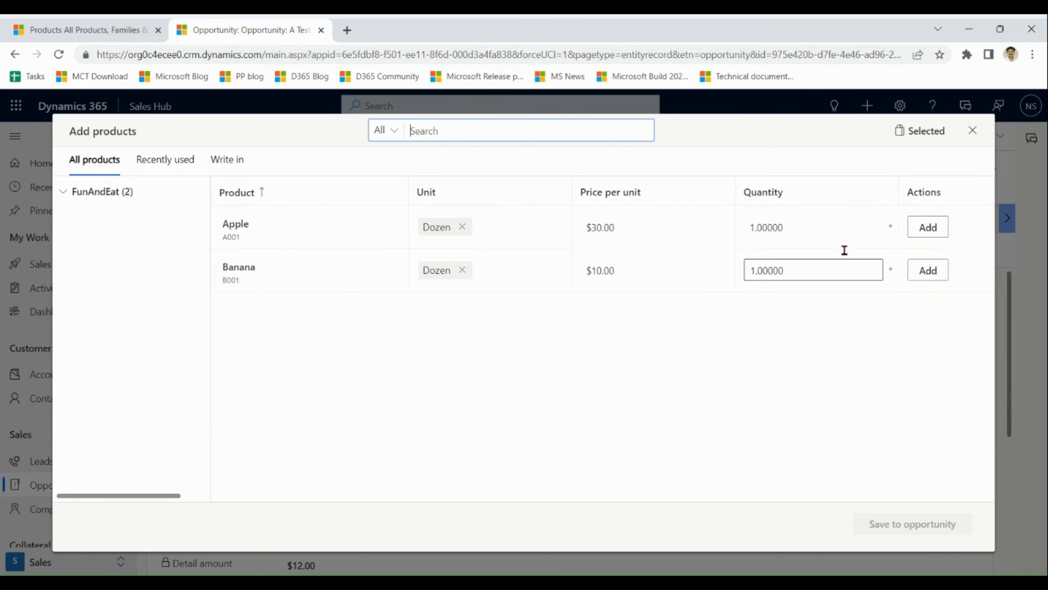
{"action": "left_click", "coordinate": [973, 132]}
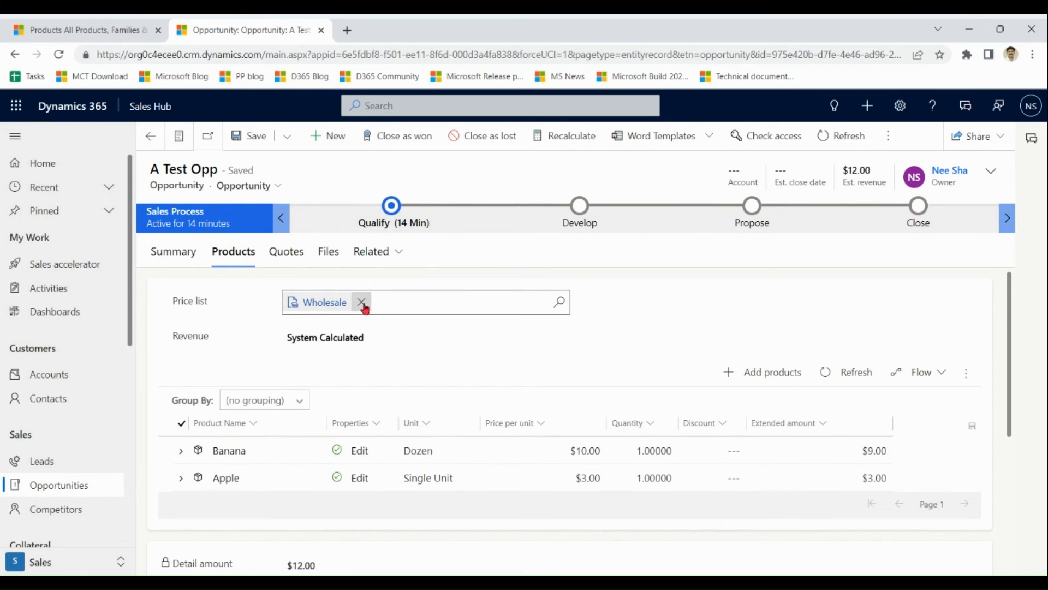
Switch A Test Opp from Wholesale to the Retaill price list and save, raising revenue to $15.00.
{"action": "left_click", "coordinate": [361, 303]}
{"action": "type", "text": "ret"}
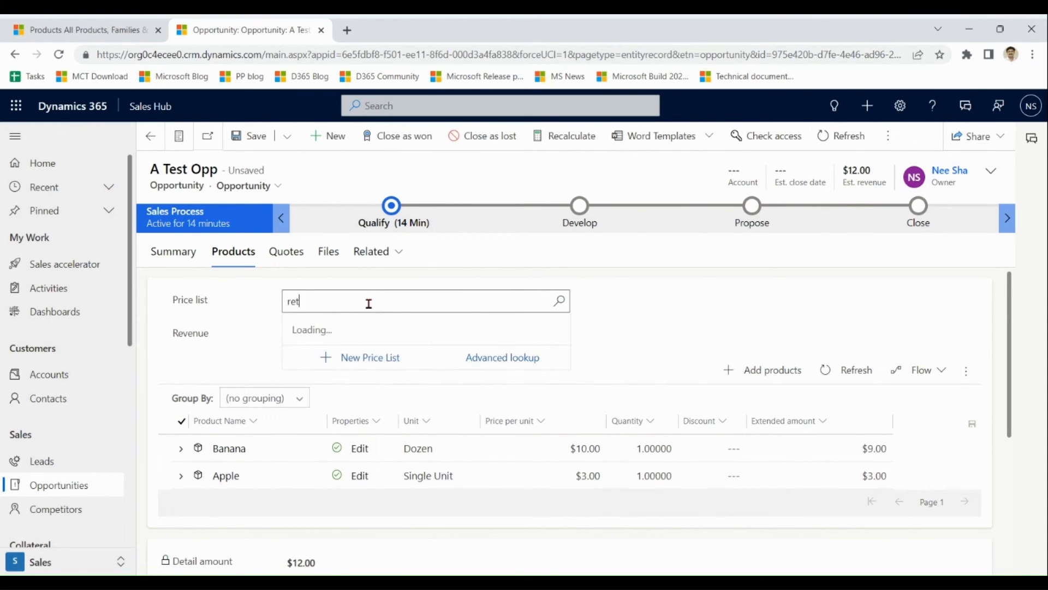
{"action": "type", "text": "ail"}
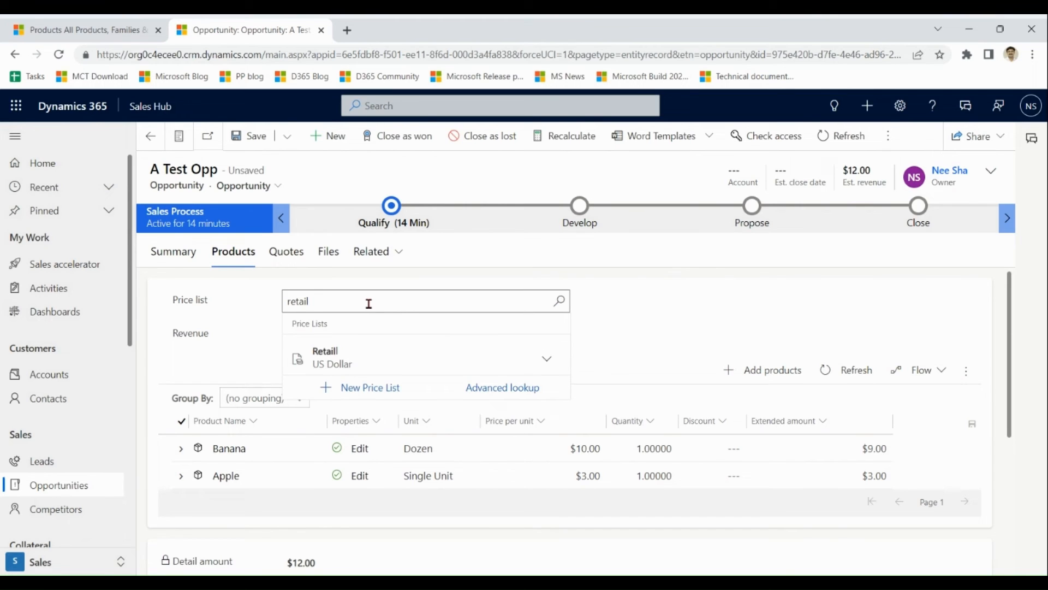
{"action": "left_click", "coordinate": [355, 358]}
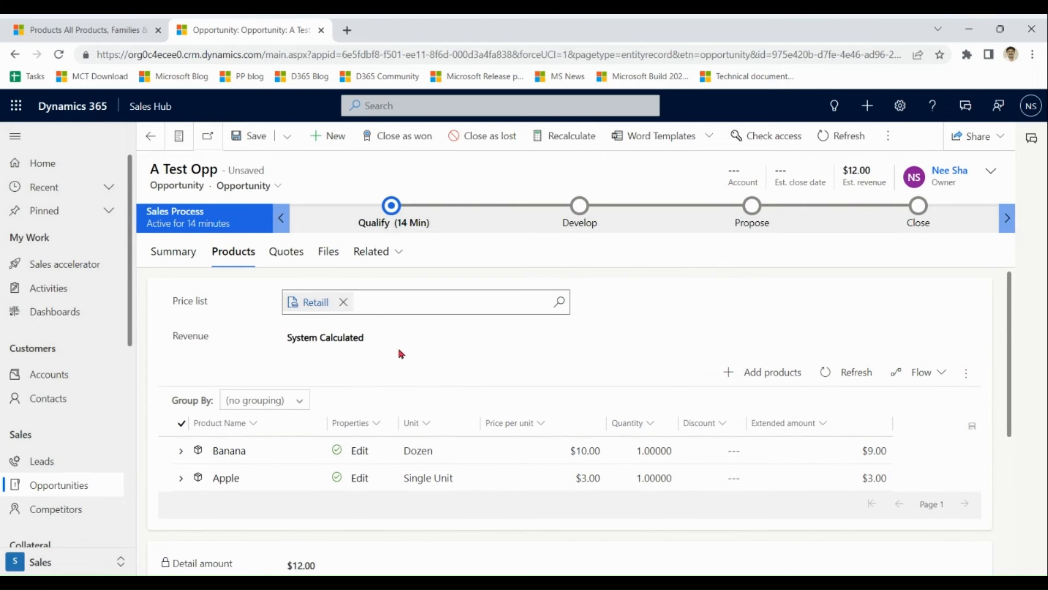
{"action": "left_click", "coordinate": [252, 137]}
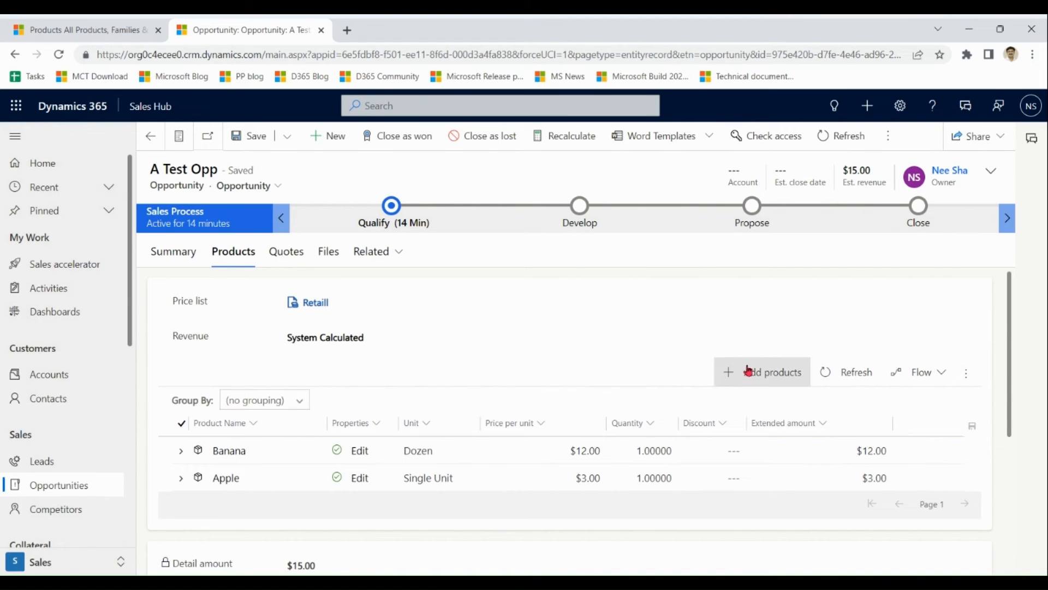
{"action": "left_click", "coordinate": [762, 379]}
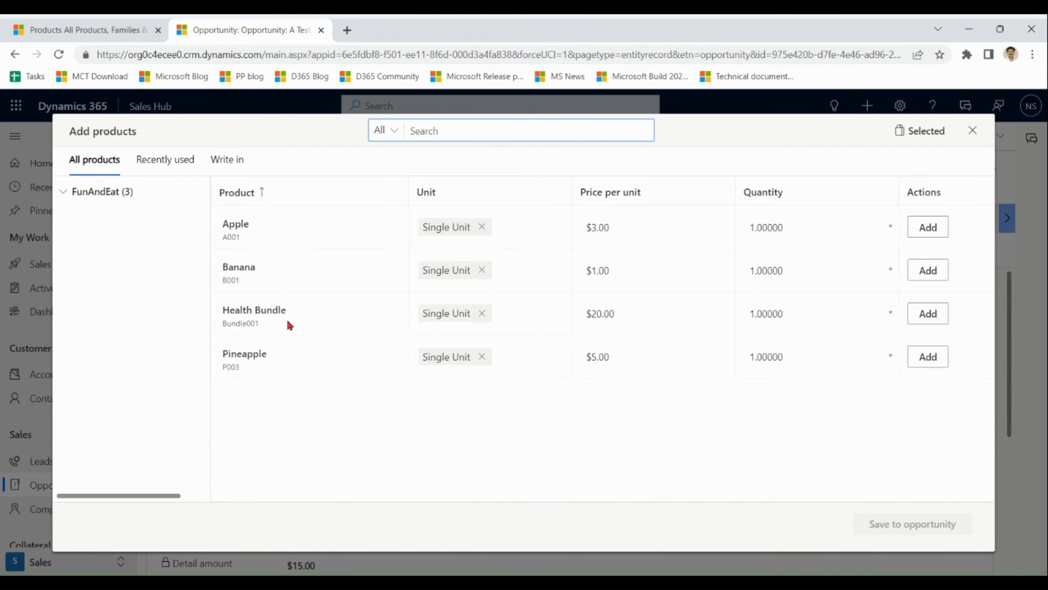
{"action": "left_click", "coordinate": [975, 137]}
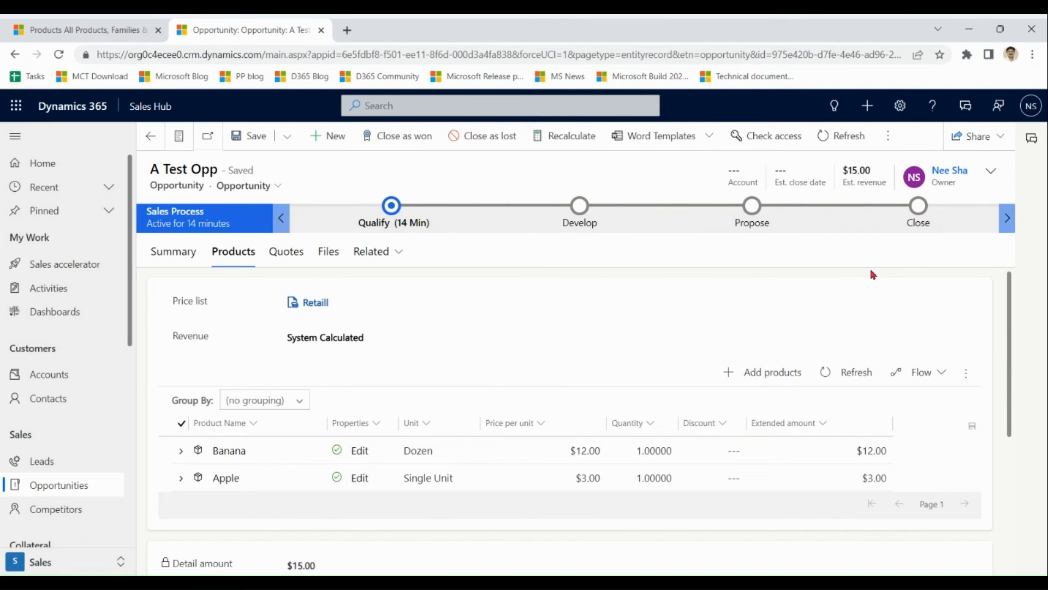
Change A Test Opp's price list back from Retaill to Wholesale and save, restoring $12.00 revenue.
{"action": "left_click", "coordinate": [437, 306]}
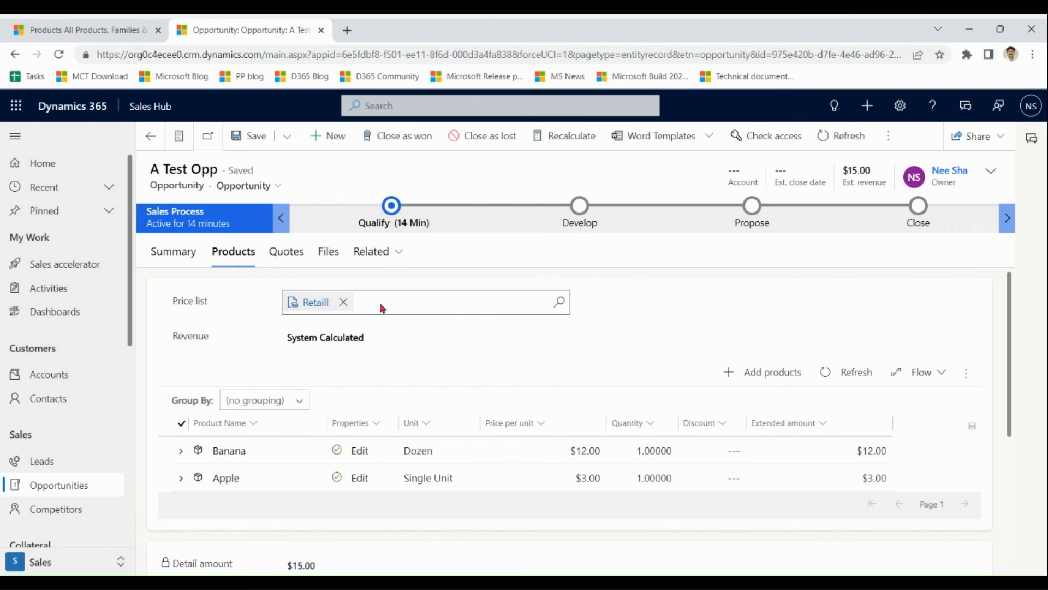
{"action": "left_click", "coordinate": [343, 302]}
{"action": "type", "text": "wh"}
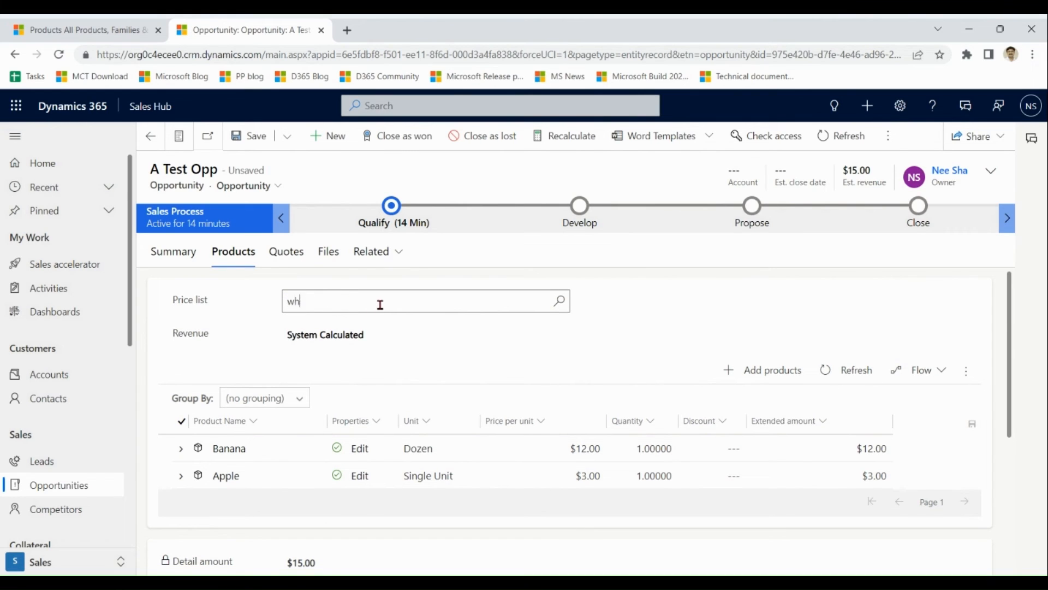
{"action": "type", "text": "oles"}
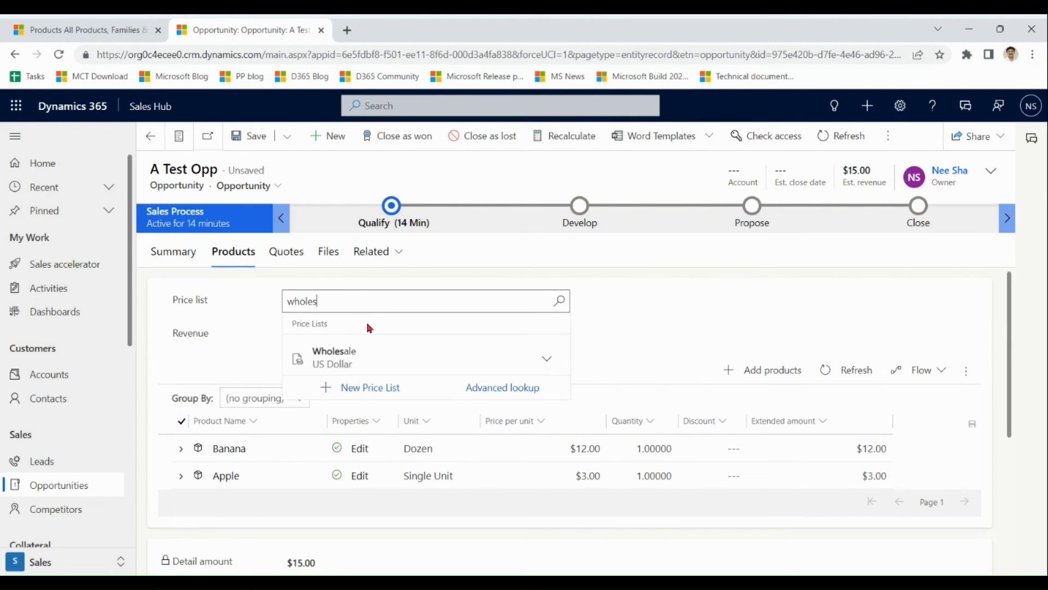
{"action": "left_click", "coordinate": [328, 350]}
{"action": "left_click", "coordinate": [253, 138]}
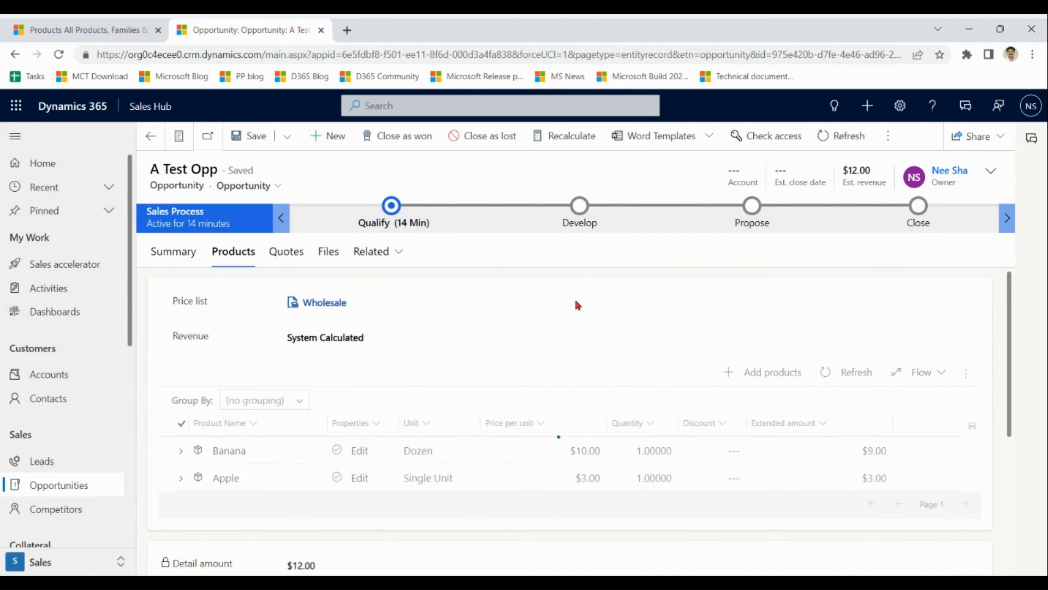
{"action": "left_click", "coordinate": [763, 373]}
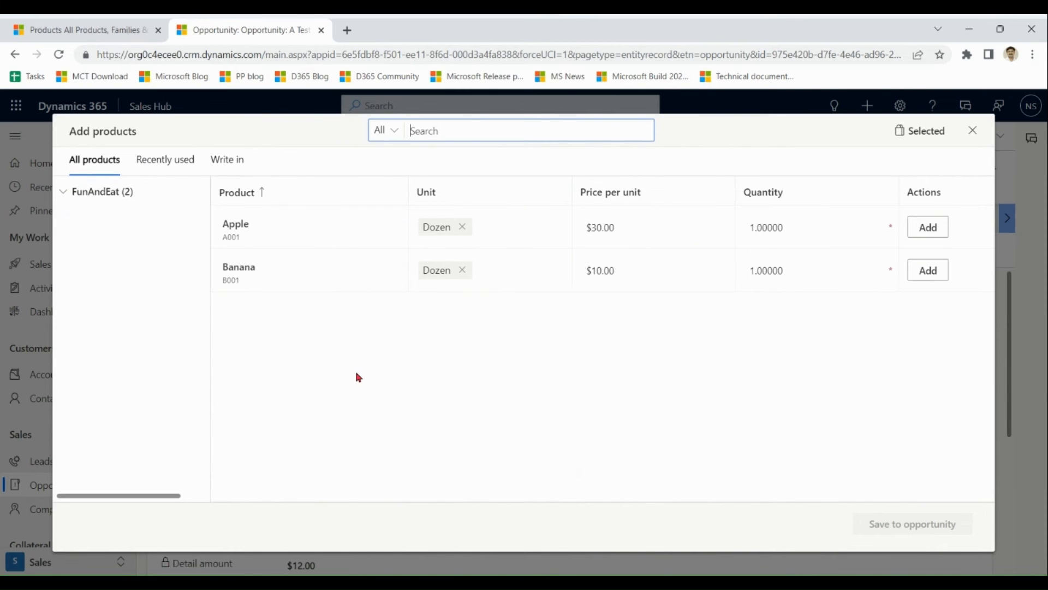
{"action": "left_click", "coordinate": [973, 130]}
{"action": "left_click", "coordinate": [64, 30]}
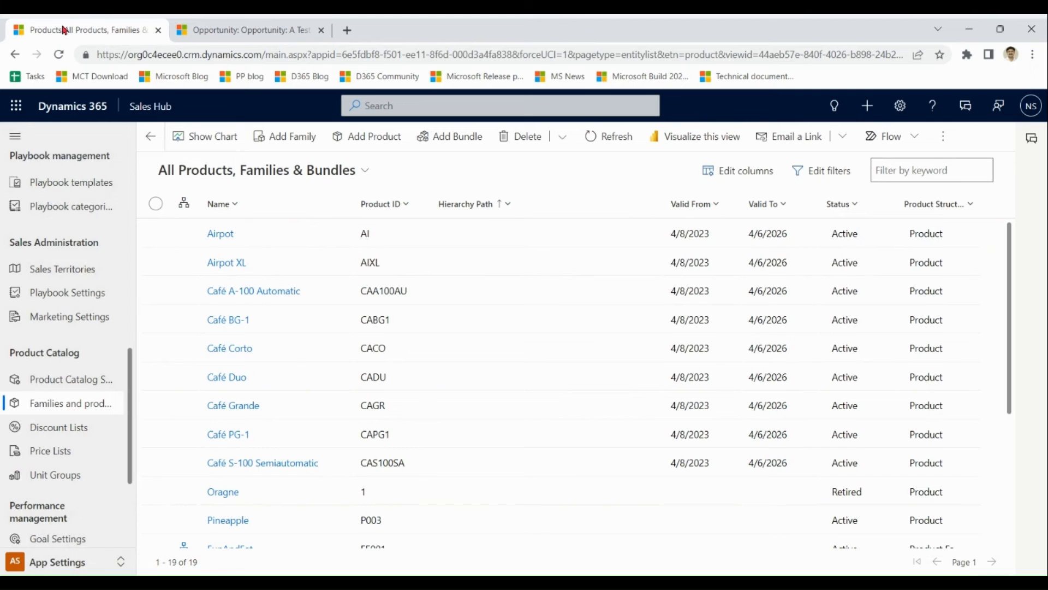
Switch on Make price list optional in Product Catalog Settings and save the change.
{"action": "left_click", "coordinate": [90, 385]}
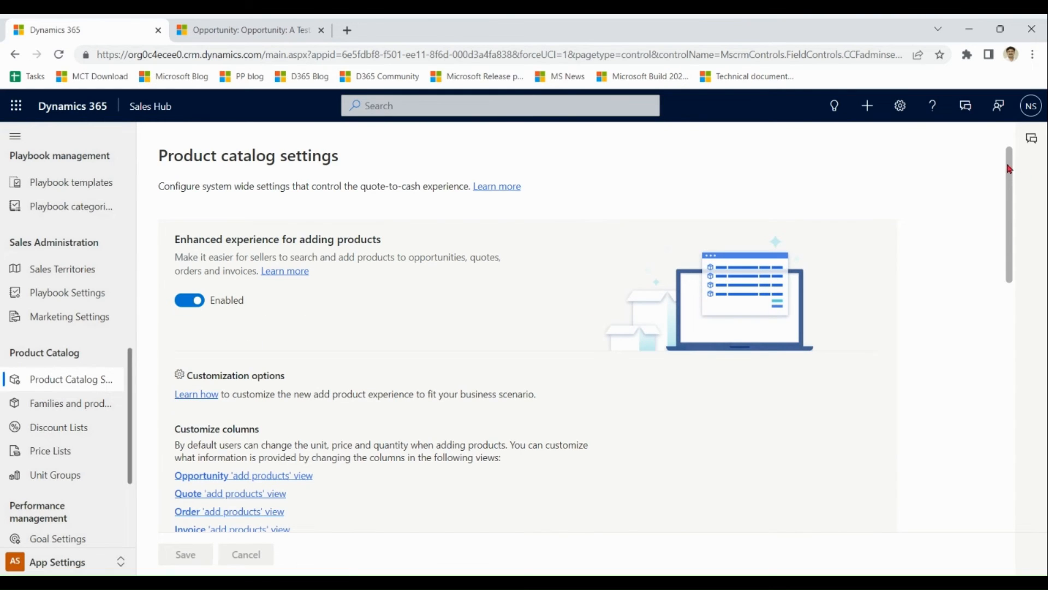
{"action": "left_click_drag", "start_coordinate": [1009, 169], "coordinate": [1008, 358]}
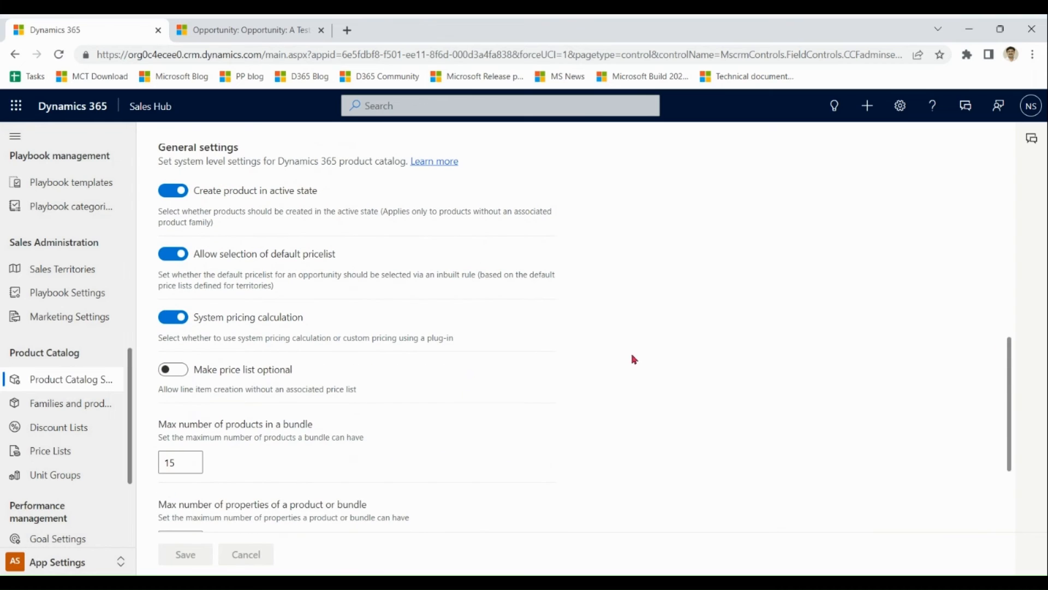
{"action": "left_click", "coordinate": [181, 377]}
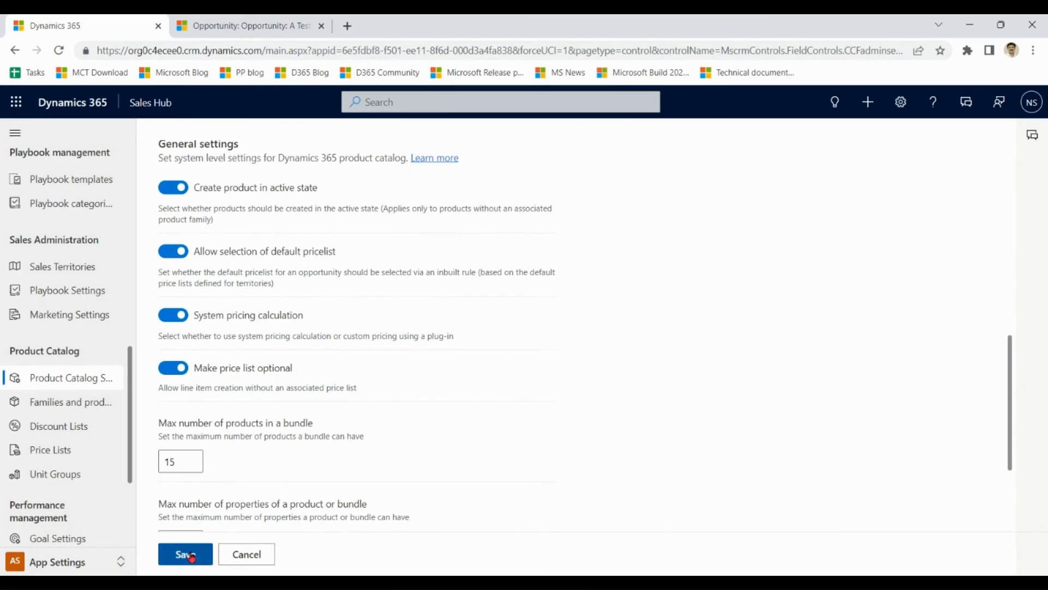
{"action": "left_click", "coordinate": [192, 557]}
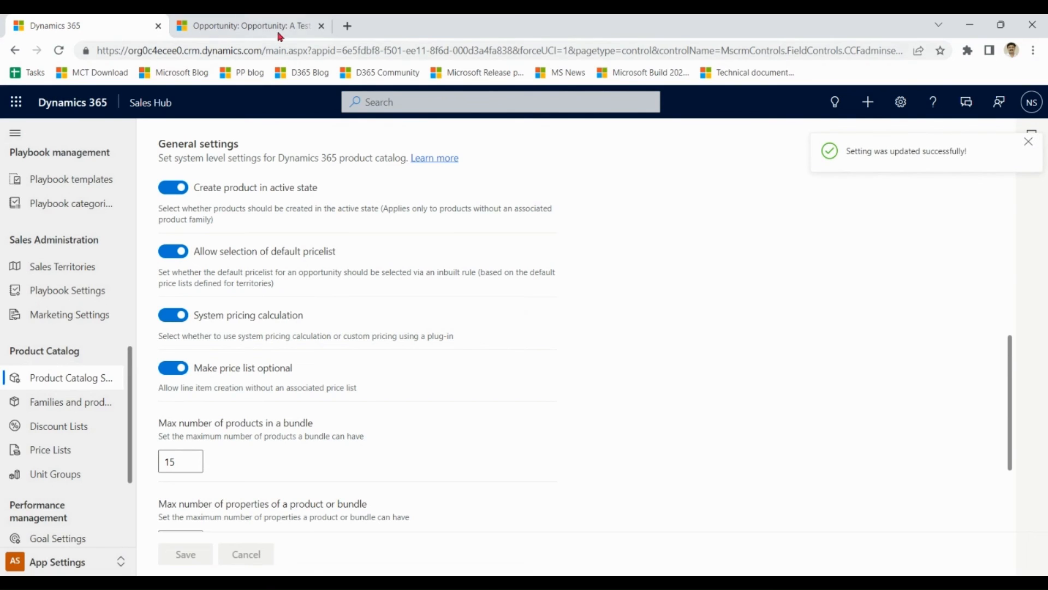
{"action": "left_click", "coordinate": [279, 32]}
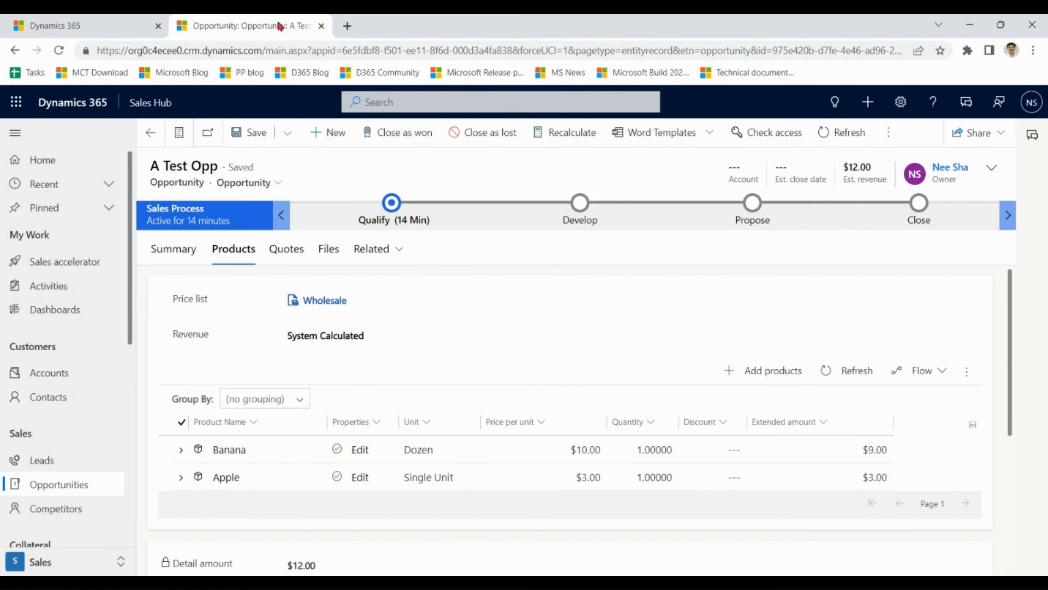
Remove the Wholesale price list from A Test Opp and save, leaving Banana at $10.00.
{"action": "left_click", "coordinate": [63, 484]}
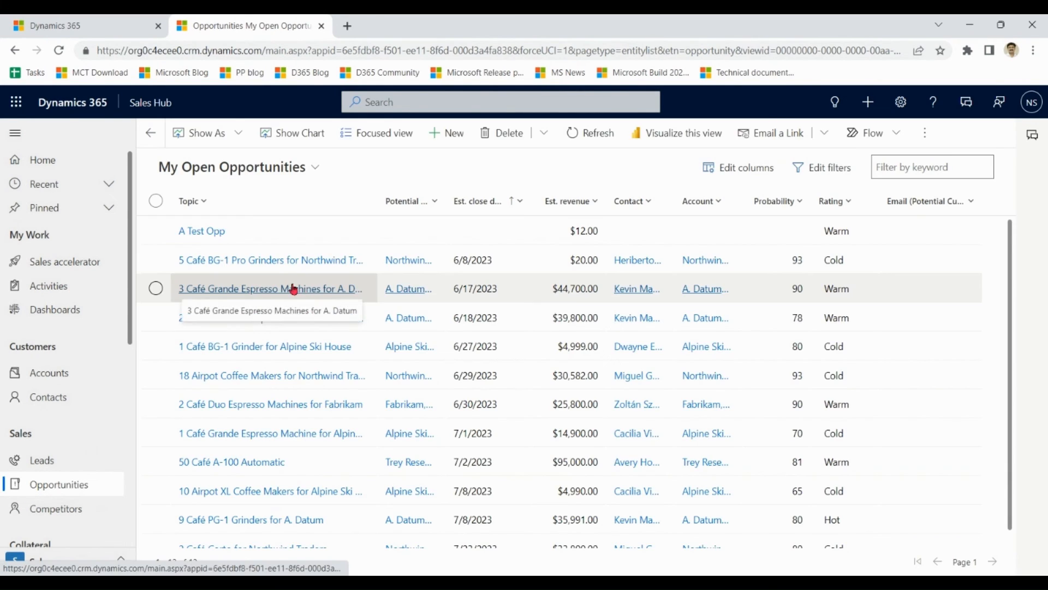
{"action": "left_click", "coordinate": [202, 230]}
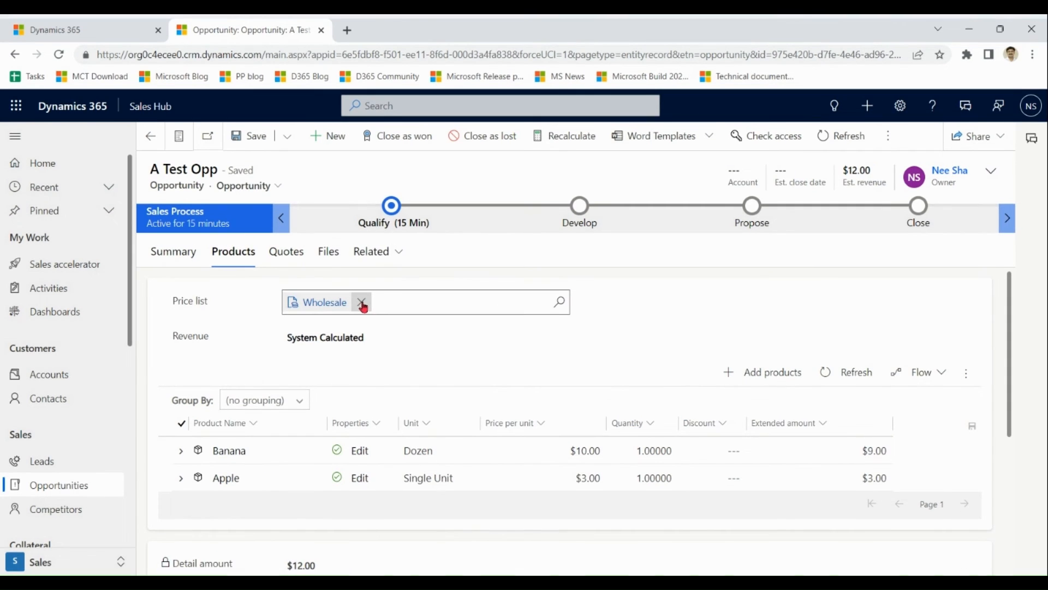
{"action": "left_click", "coordinate": [362, 304]}
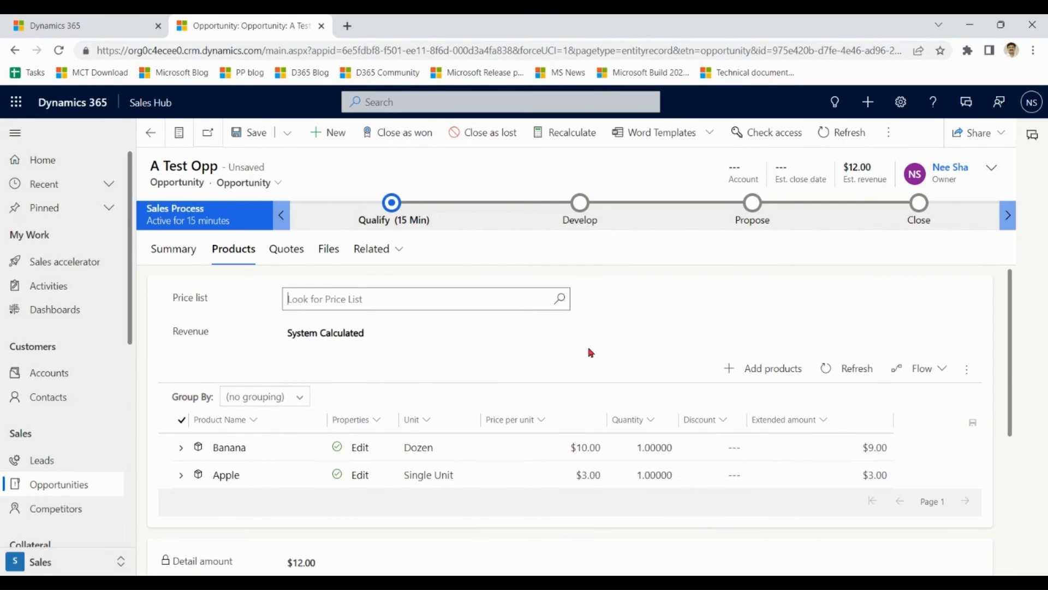
{"action": "left_click", "coordinate": [249, 133]}
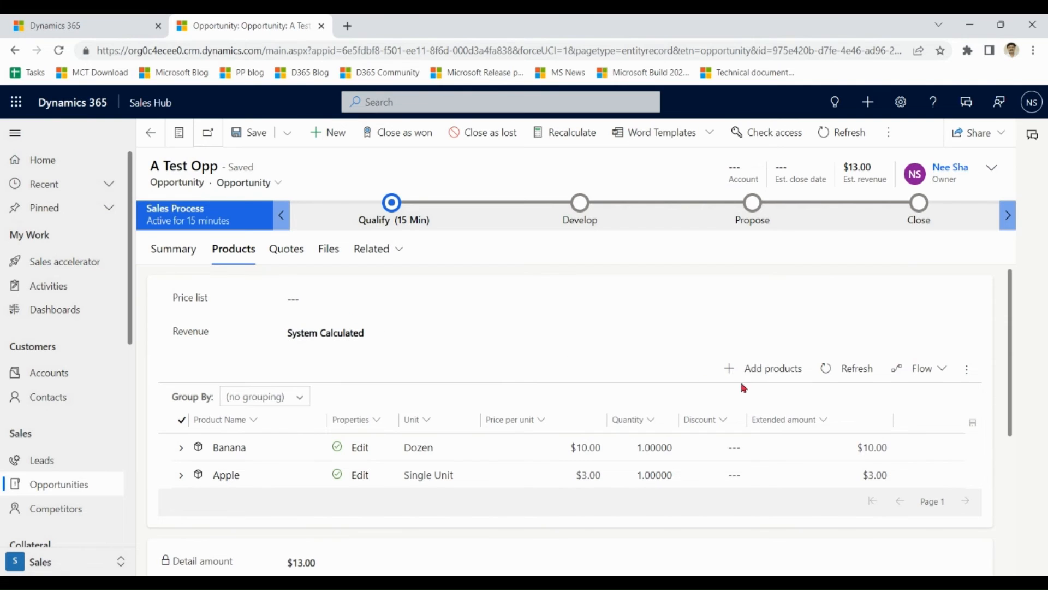
Add the $20.00 Health Bundle to A Test Opp, lifting estimated revenue to $33.00.
{"action": "left_click", "coordinate": [774, 376]}
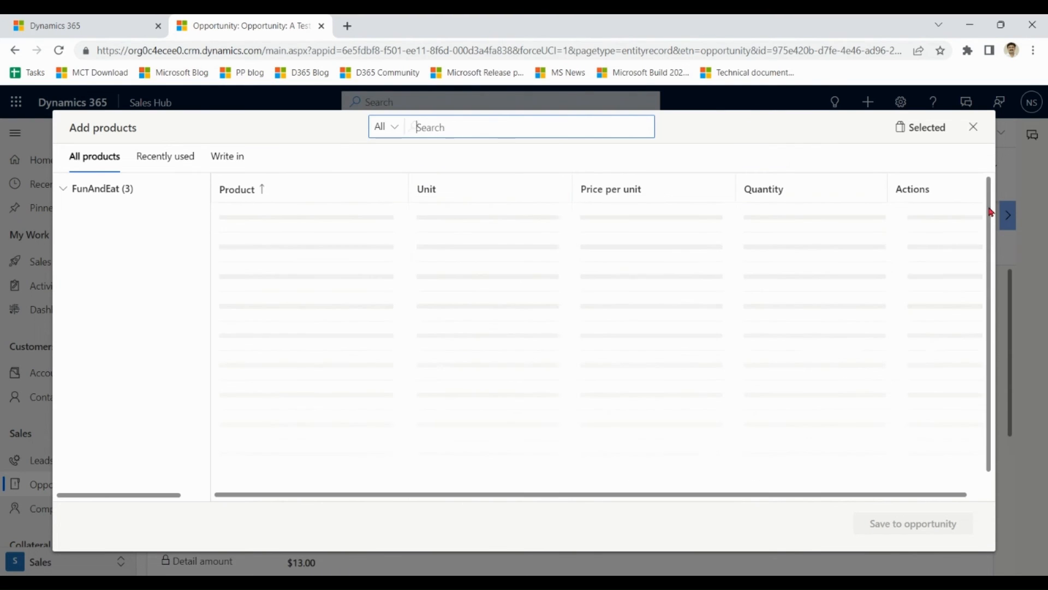
{"action": "left_click_drag", "start_coordinate": [991, 227], "coordinate": [986, 477]}
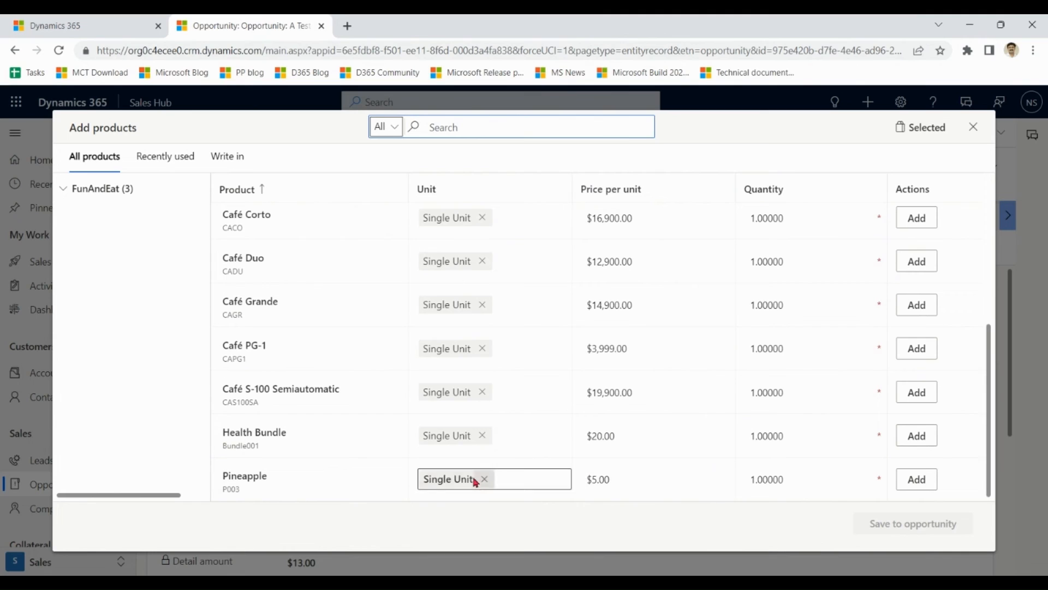
{"action": "left_click", "coordinate": [916, 442]}
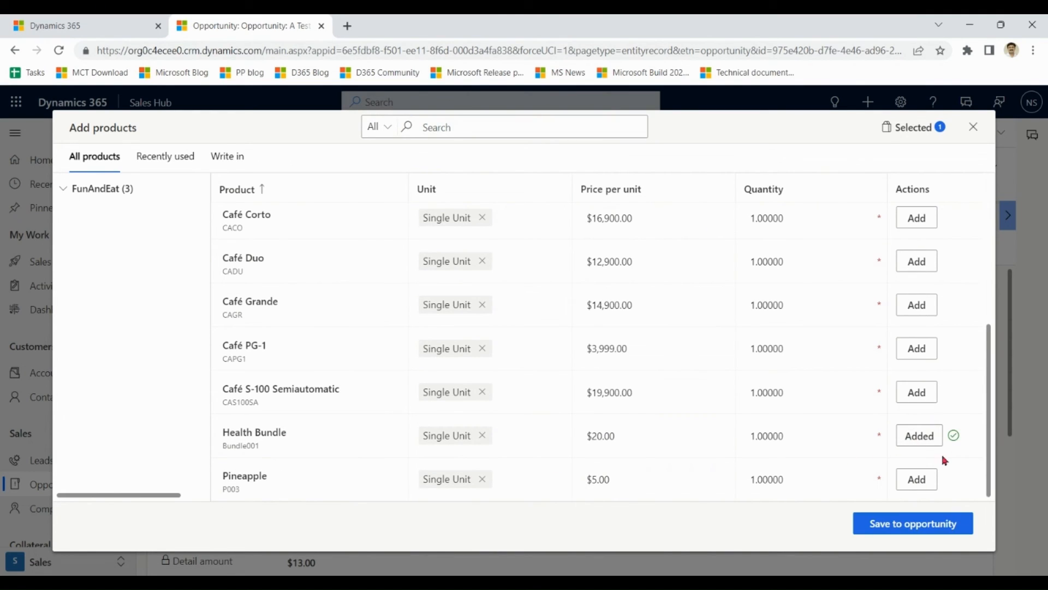
{"action": "left_click", "coordinate": [896, 525]}
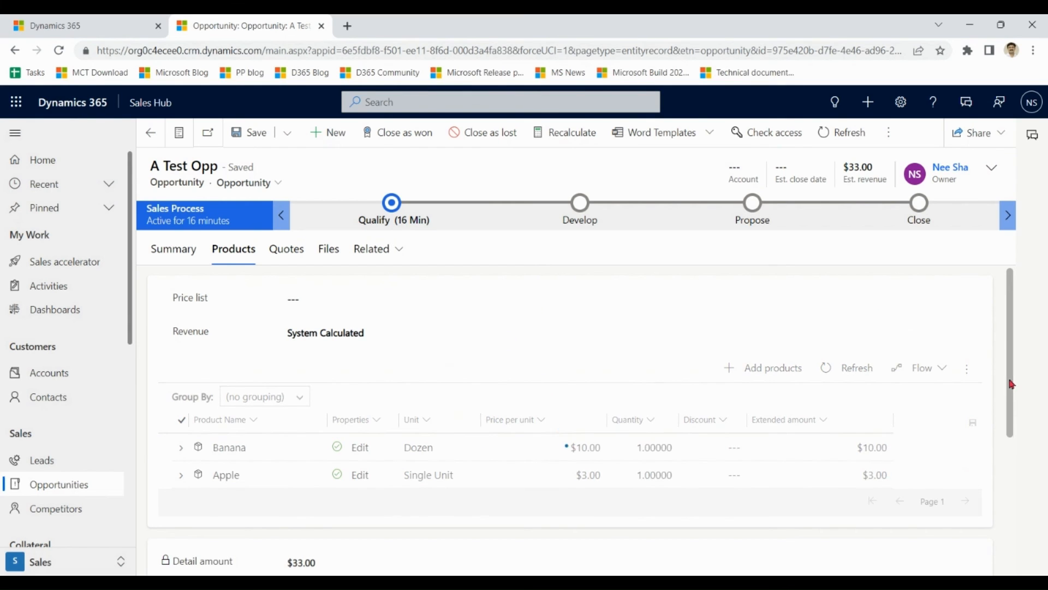
{"action": "mouse_move", "coordinate": [1011, 385]}
{"action": "left_mouse_down"}
{"action": "mouse_move", "coordinate": [1011, 437]}
{"action": "mouse_move", "coordinate": [1010, 422]}
{"action": "left_mouse_up"}
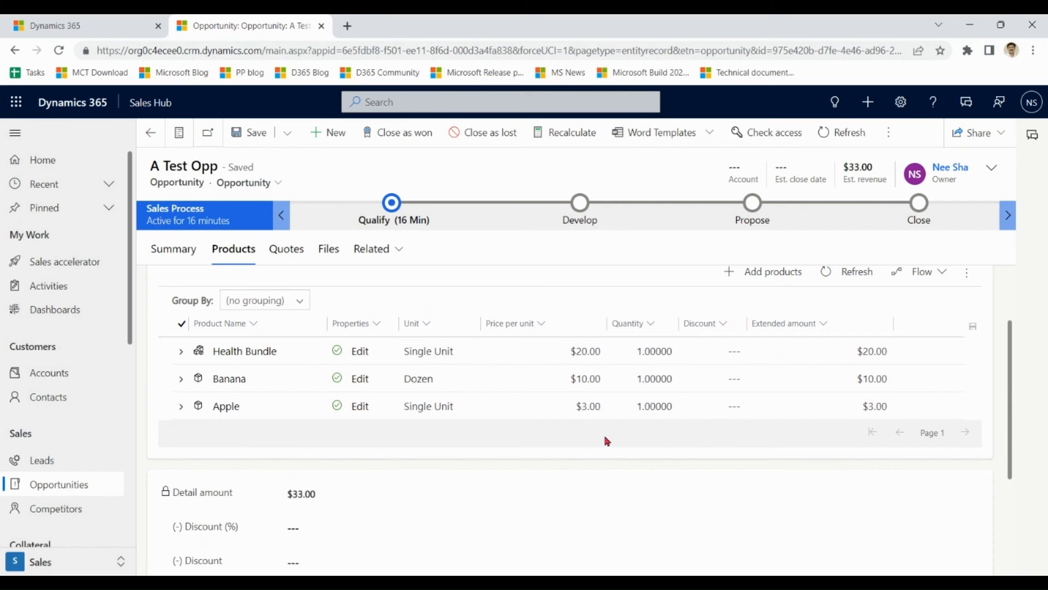
Expand the Health Bundle line to show bundled Banana and Apple, each quantity 2 at $0.00.
{"action": "left_click", "coordinate": [180, 352]}
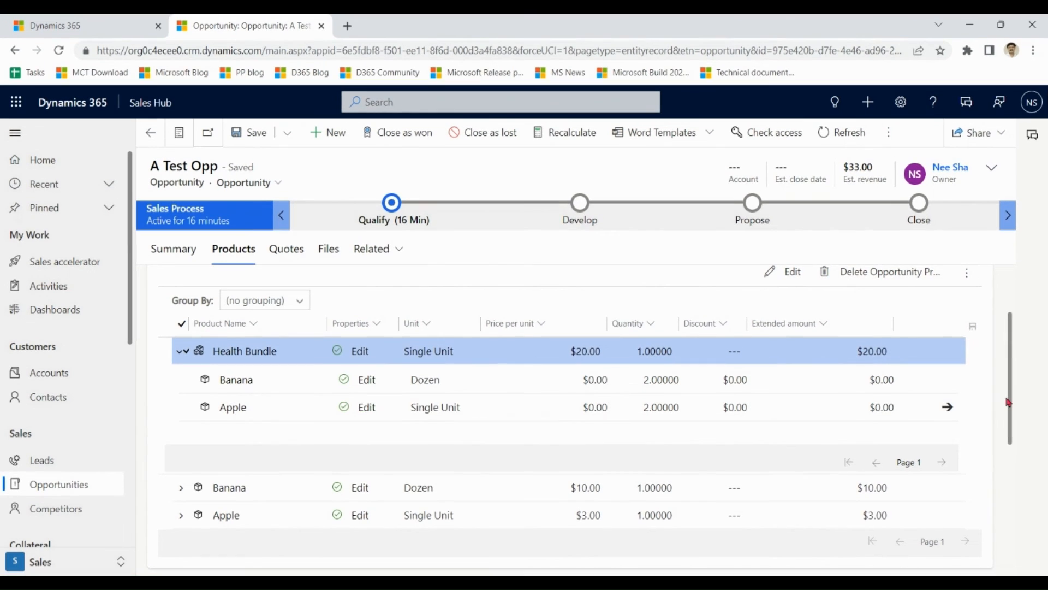
{"action": "left_click_drag", "start_coordinate": [1011, 398], "coordinate": [1016, 348]}
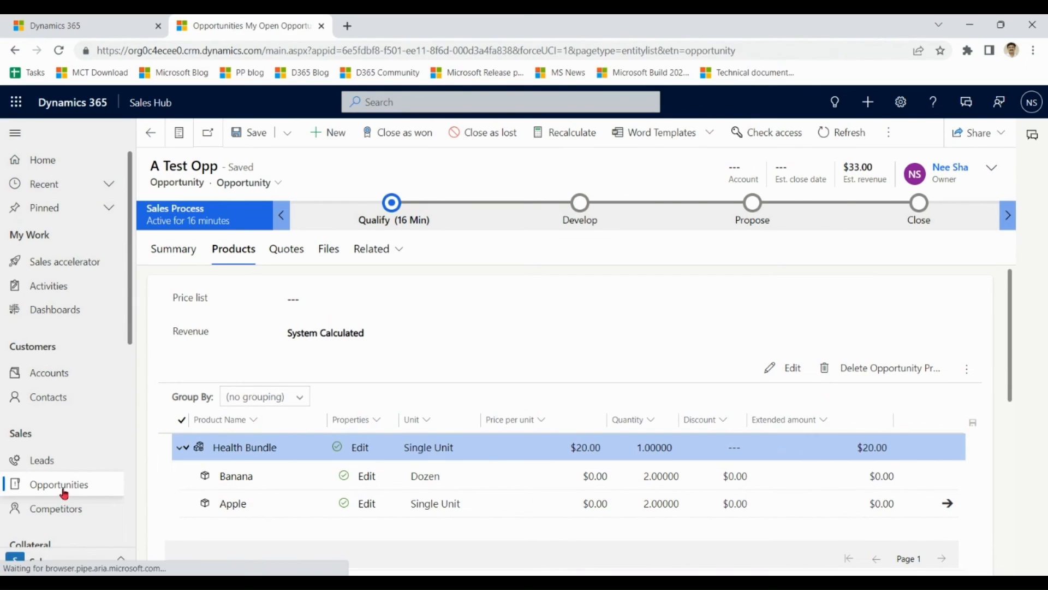
Go to the Families and products list in the product catalog settings.
{"action": "left_click", "coordinate": [55, 485]}
{"action": "left_click", "coordinate": [85, 23]}
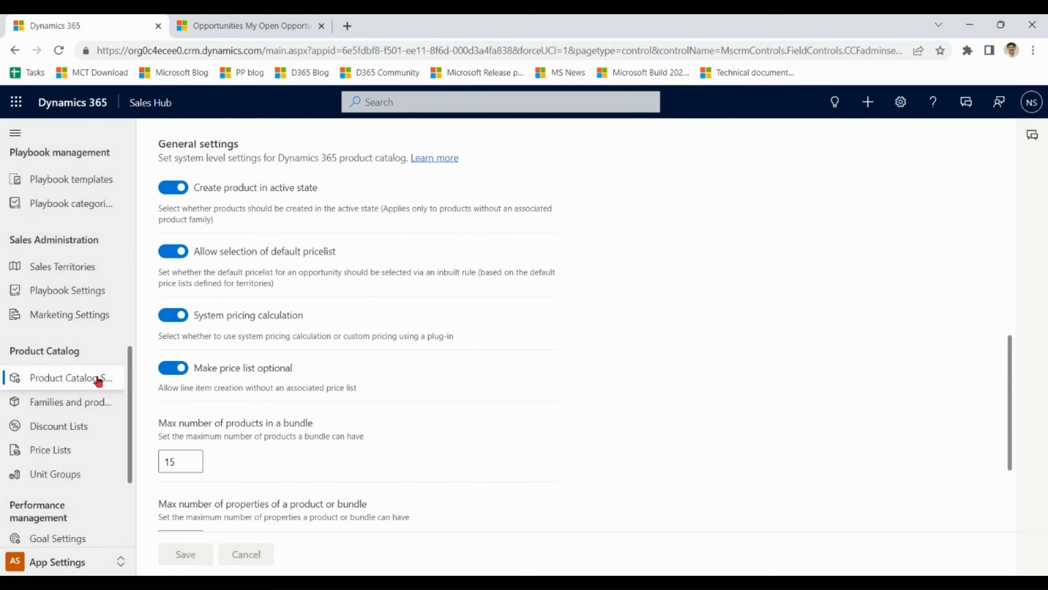
{"action": "left_click", "coordinate": [80, 404]}
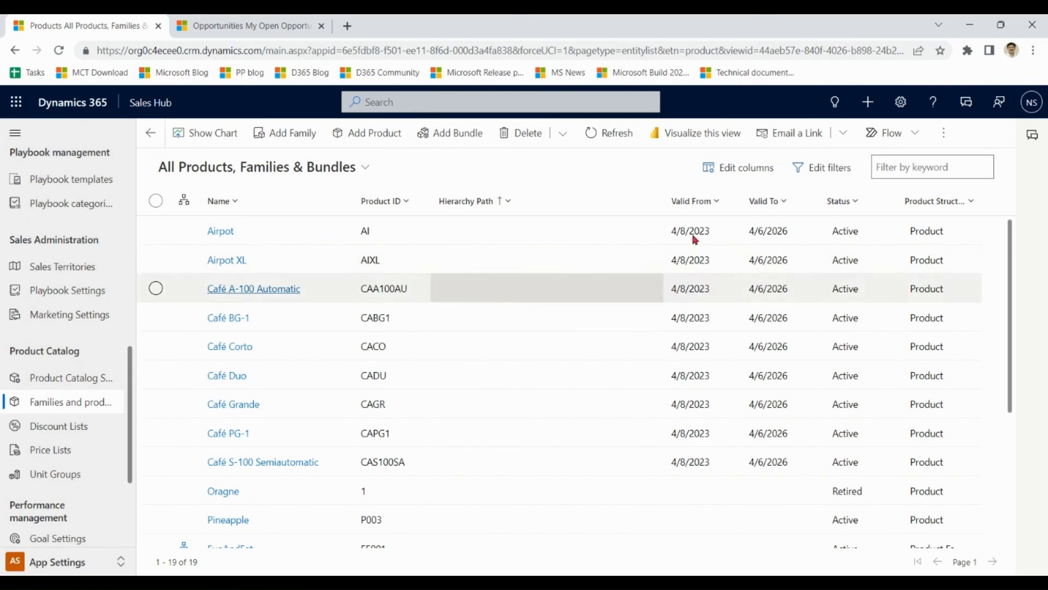
Filter Product Structure to equal Product and open the Pineapple product record.
{"action": "left_click", "coordinate": [967, 211]}
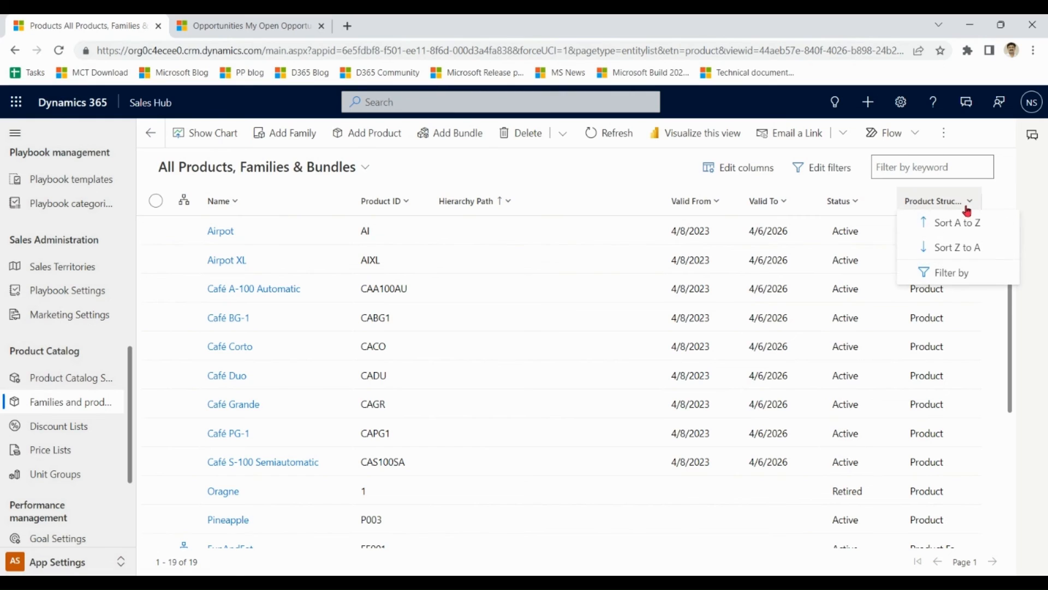
{"action": "left_click", "coordinate": [955, 272]}
{"action": "left_click", "coordinate": [938, 298]}
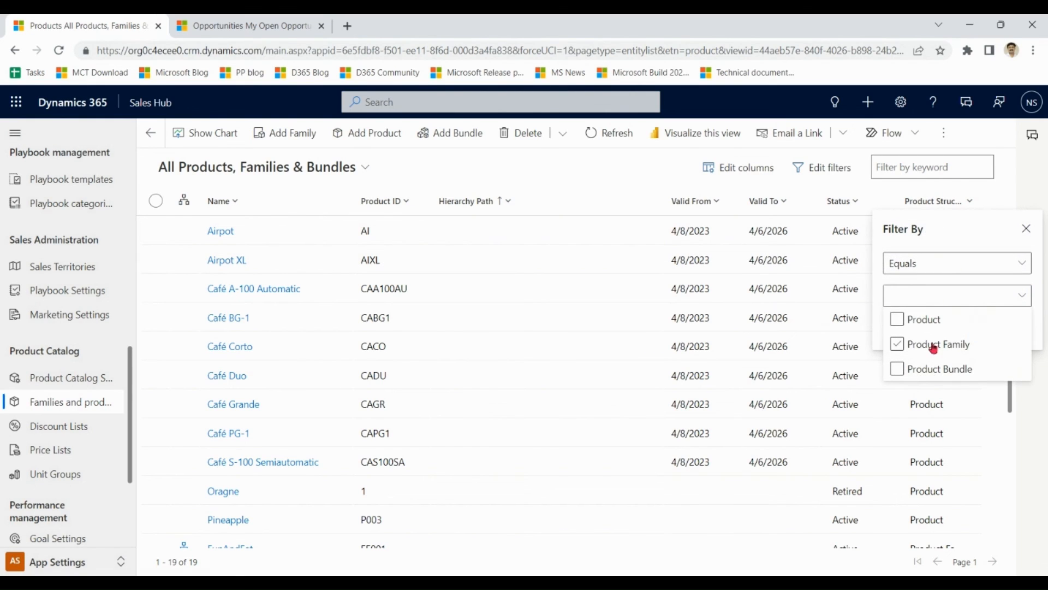
{"action": "left_click", "coordinate": [934, 322]}
{"action": "left_click", "coordinate": [980, 232]}
{"action": "left_click", "coordinate": [989, 329]}
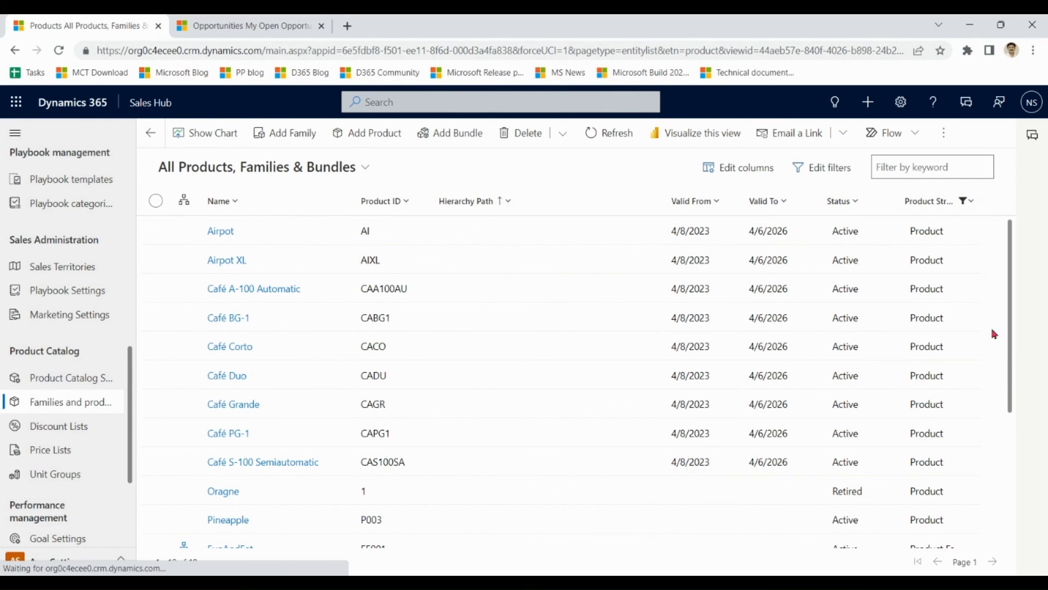
{"action": "left_click_drag", "start_coordinate": [1011, 306], "coordinate": [1009, 430]}
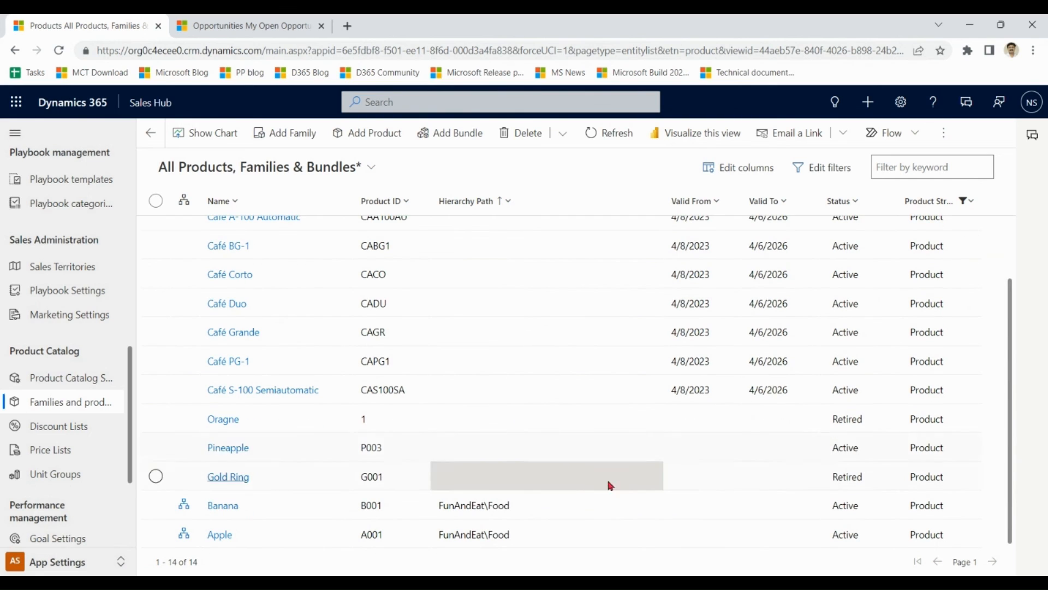
{"action": "left_click", "coordinate": [295, 449]}
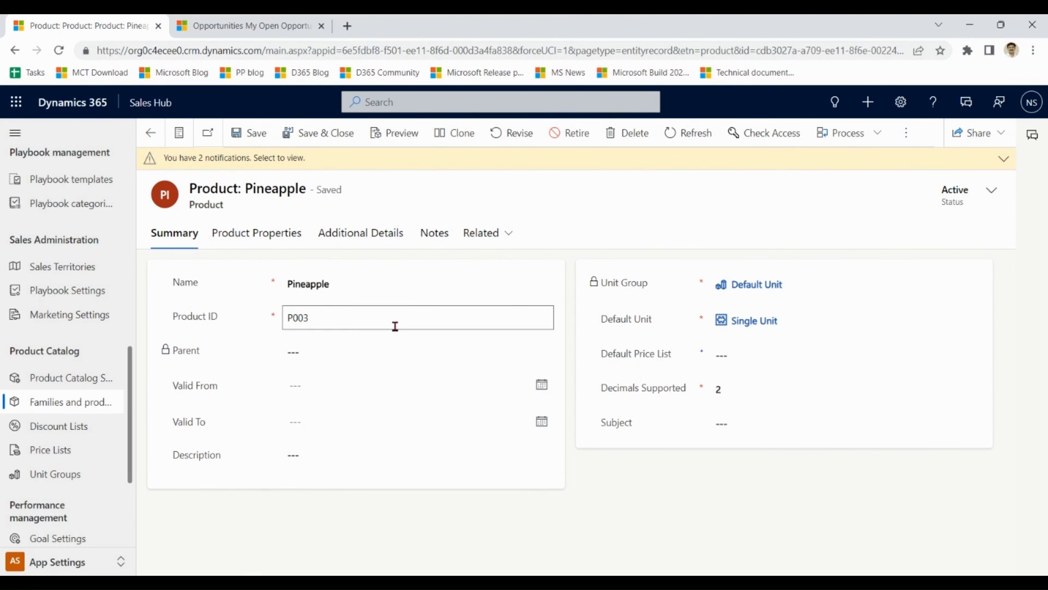
Check Pineapple's $5.00 Retaill price list item and open its Apple cross-sell relationship.
{"action": "left_click", "coordinate": [356, 239]}
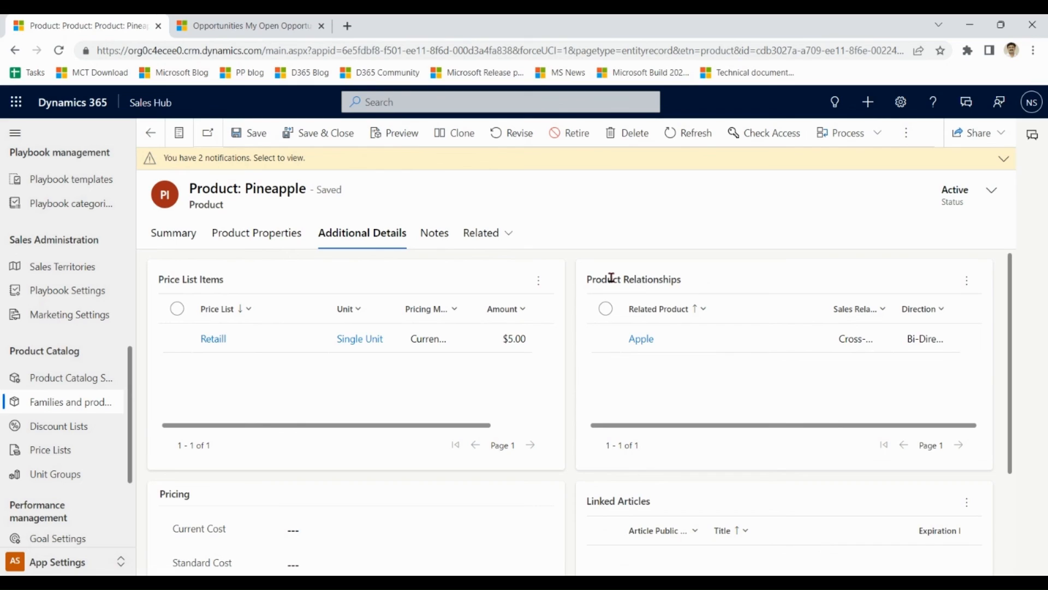
{"action": "left_click", "coordinate": [715, 340]}
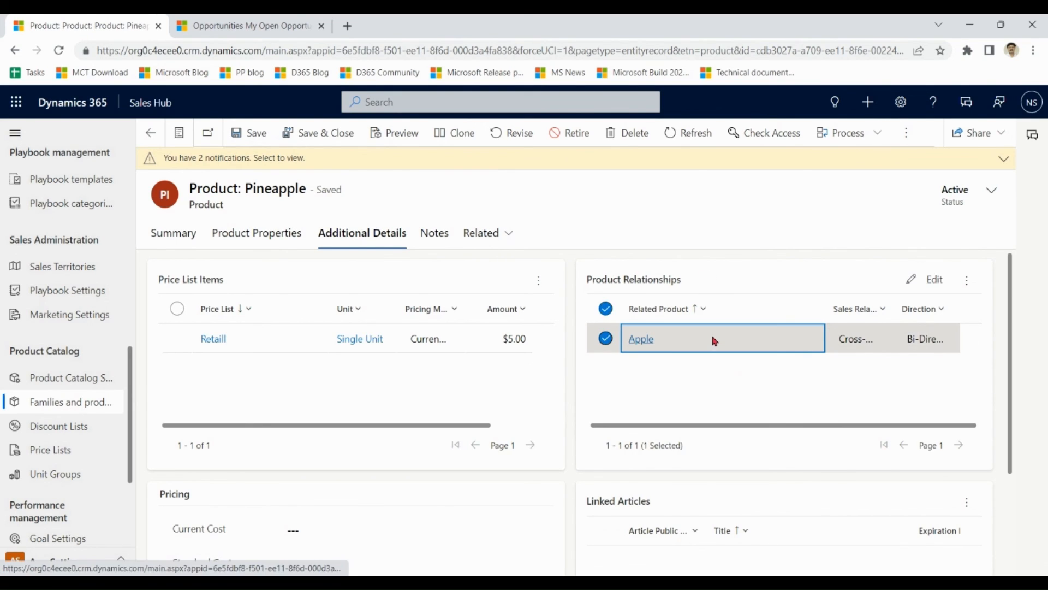
{"action": "double_click", "coordinate": [714, 341]}
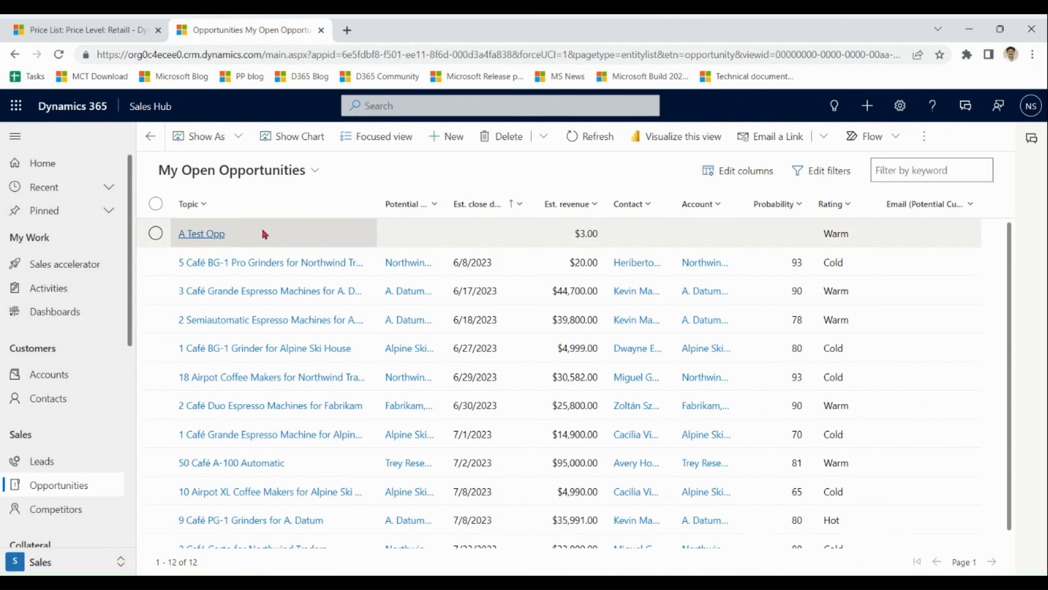
Open A Test Opp's product lines and select the Apple line.
{"action": "left_click", "coordinate": [218, 234]}
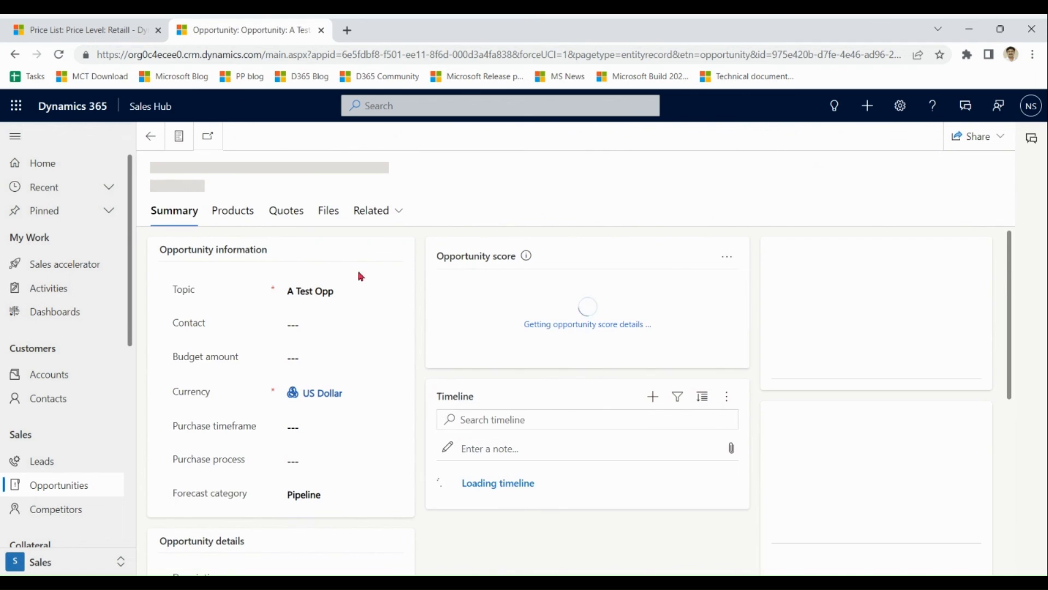
{"action": "left_click", "coordinate": [246, 258]}
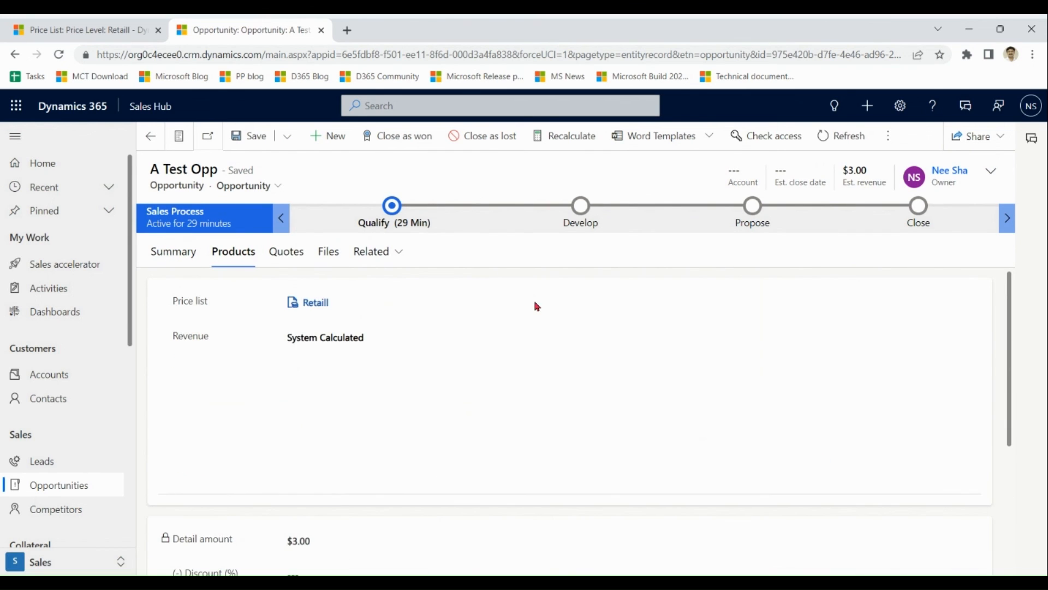
{"action": "left_click_drag", "start_coordinate": [1008, 299], "coordinate": [1008, 338]}
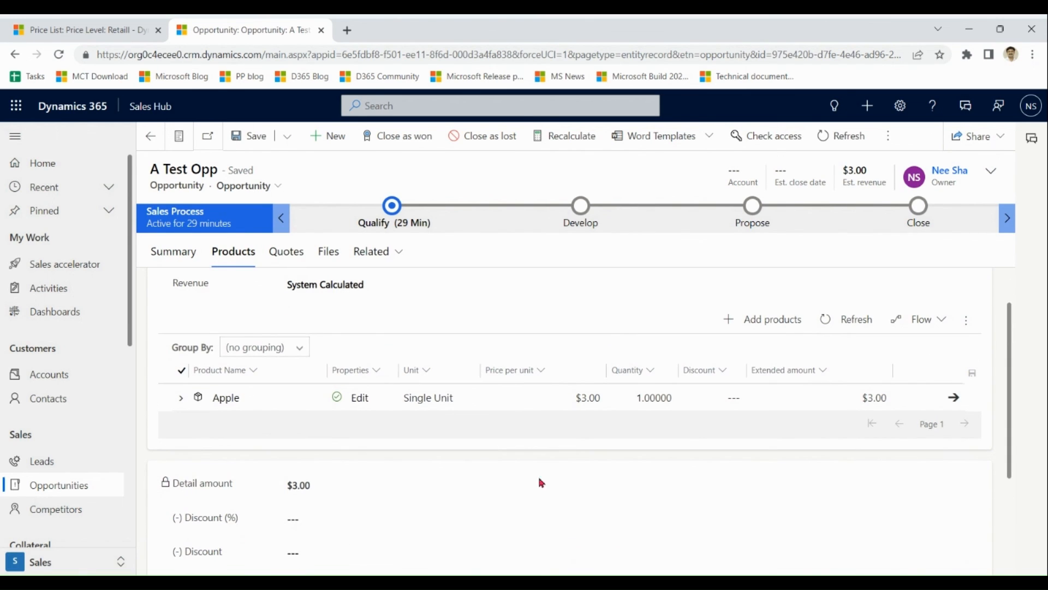
{"action": "left_click", "coordinate": [180, 398]}
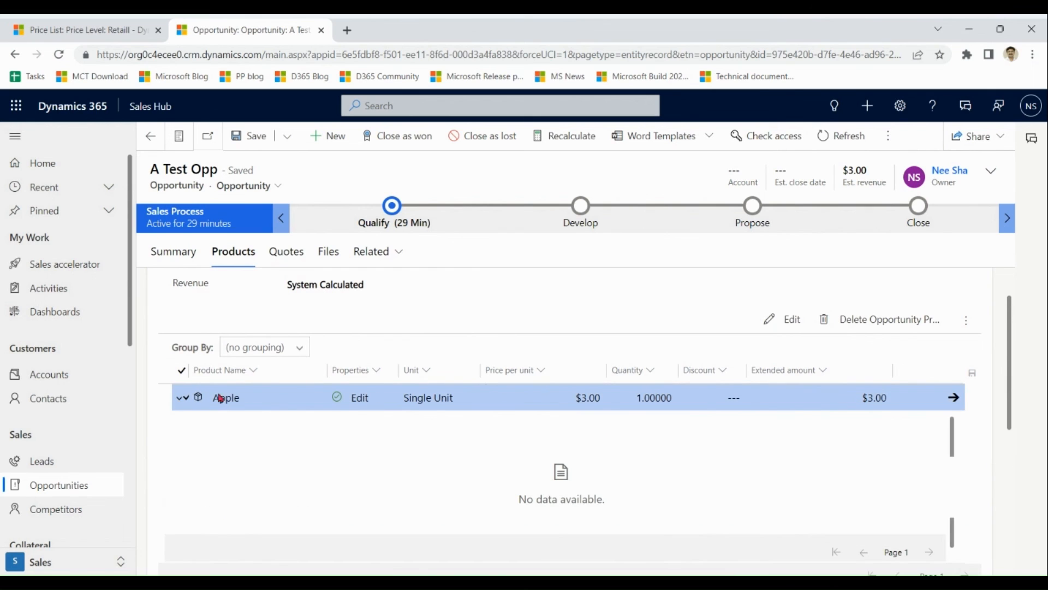
Add Pineapple from Apple's cross-sell suggestions and save the opportunity.
{"action": "left_click", "coordinate": [968, 326]}
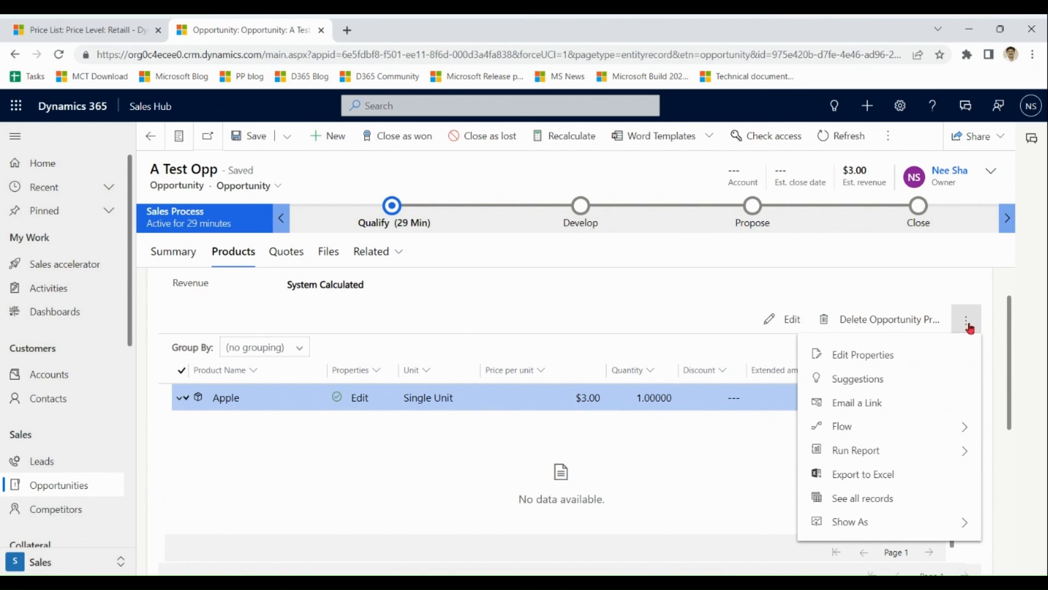
{"action": "left_click", "coordinate": [891, 390]}
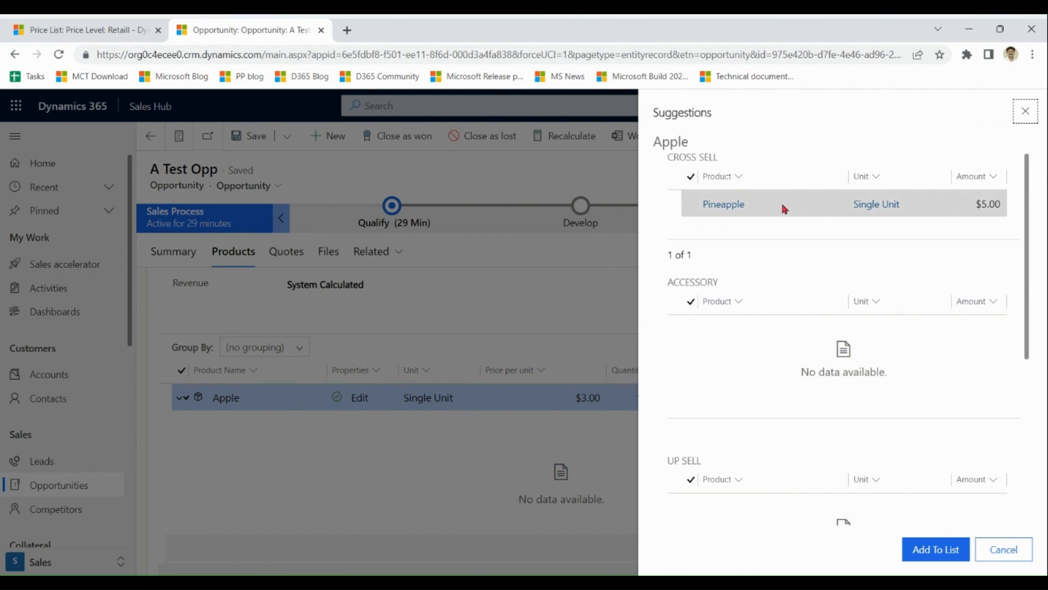
{"action": "left_click", "coordinate": [784, 209]}
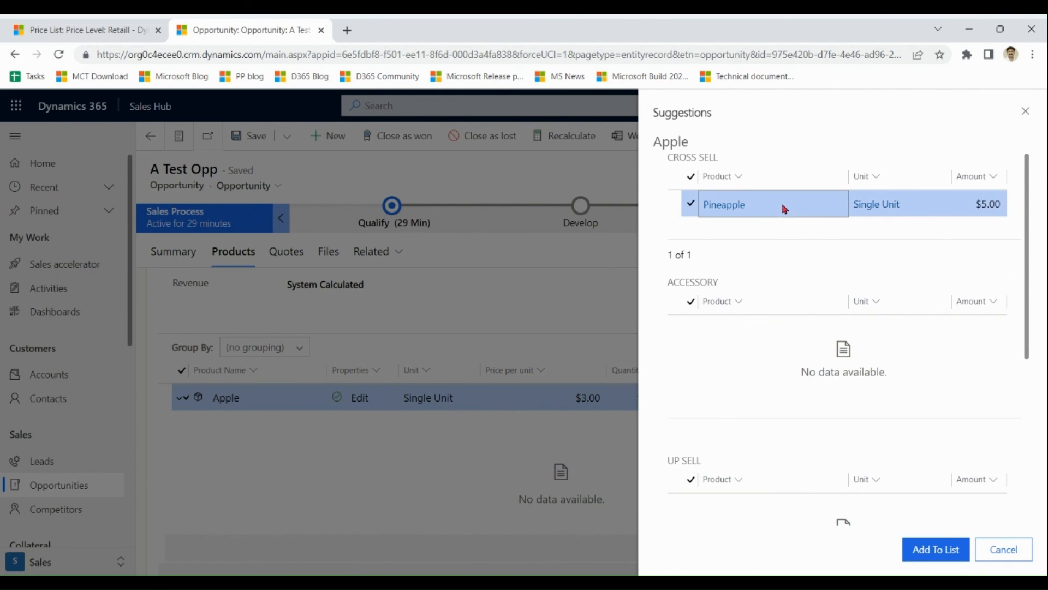
{"action": "left_click", "coordinate": [931, 561]}
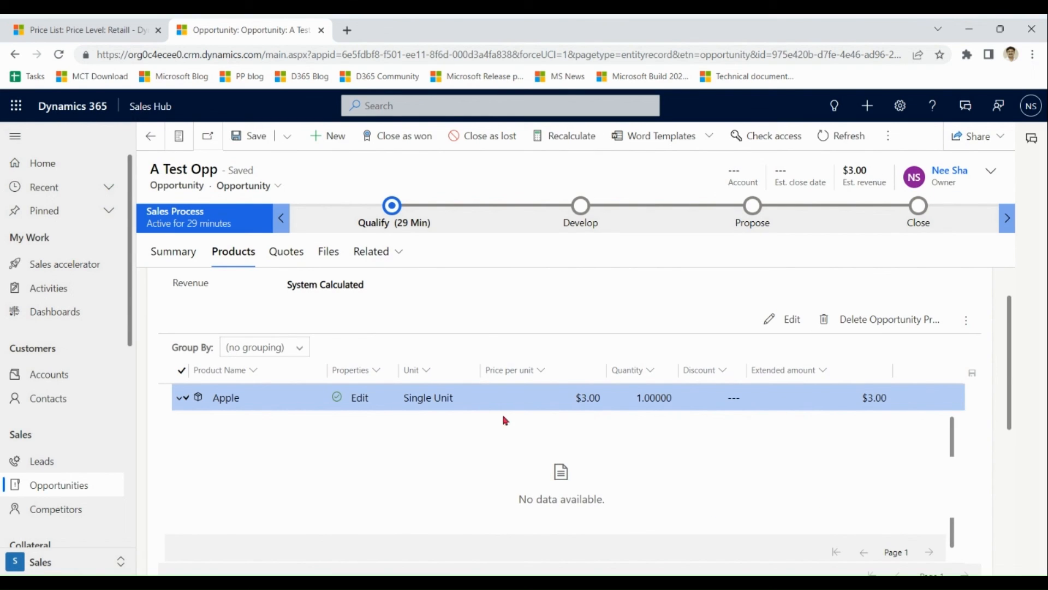
{"action": "left_click", "coordinate": [180, 399]}
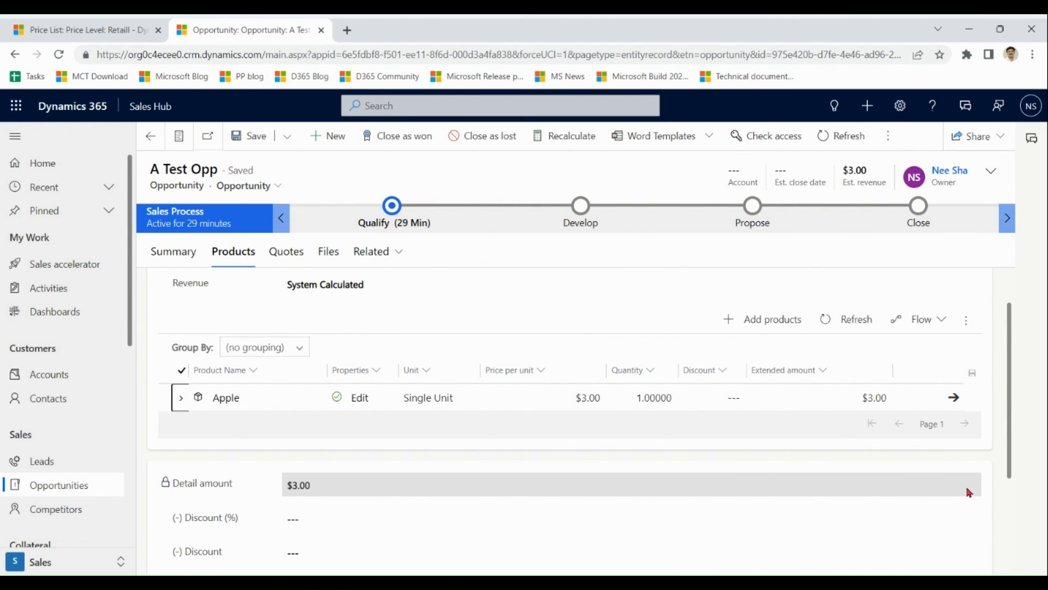
{"action": "left_click", "coordinate": [253, 137]}
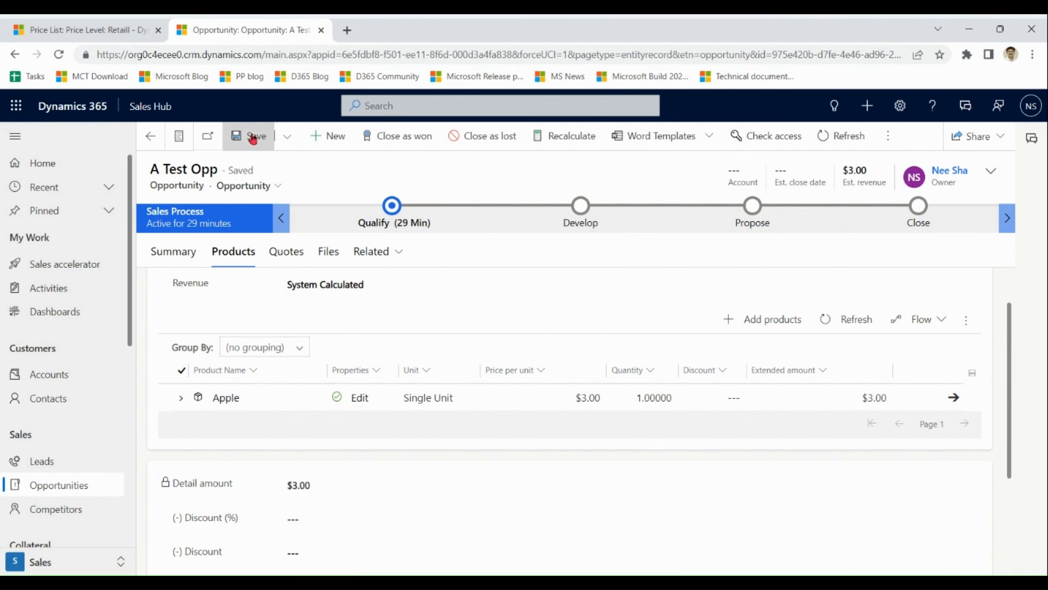